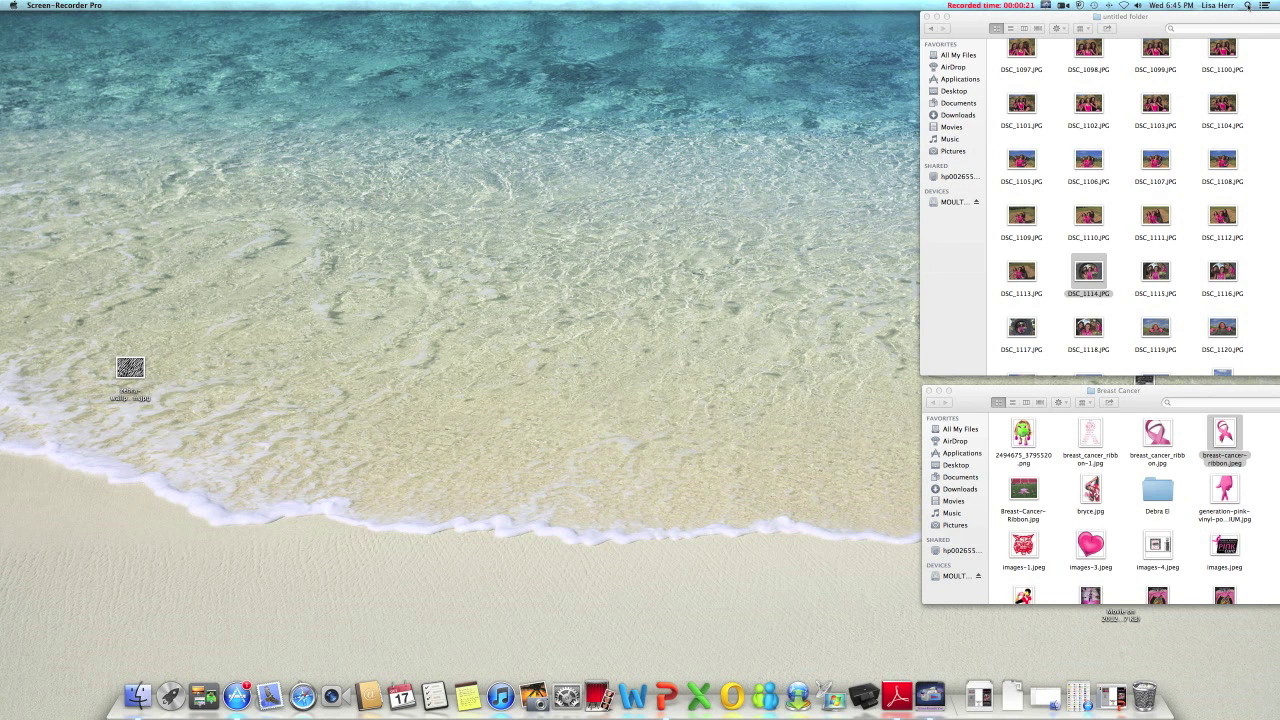
- Find and launch Microsoft PowerPoint with a system search for "power", and close the Brochure.pptx presentation
{"action": "left_click", "coordinate": [1247, 6]}
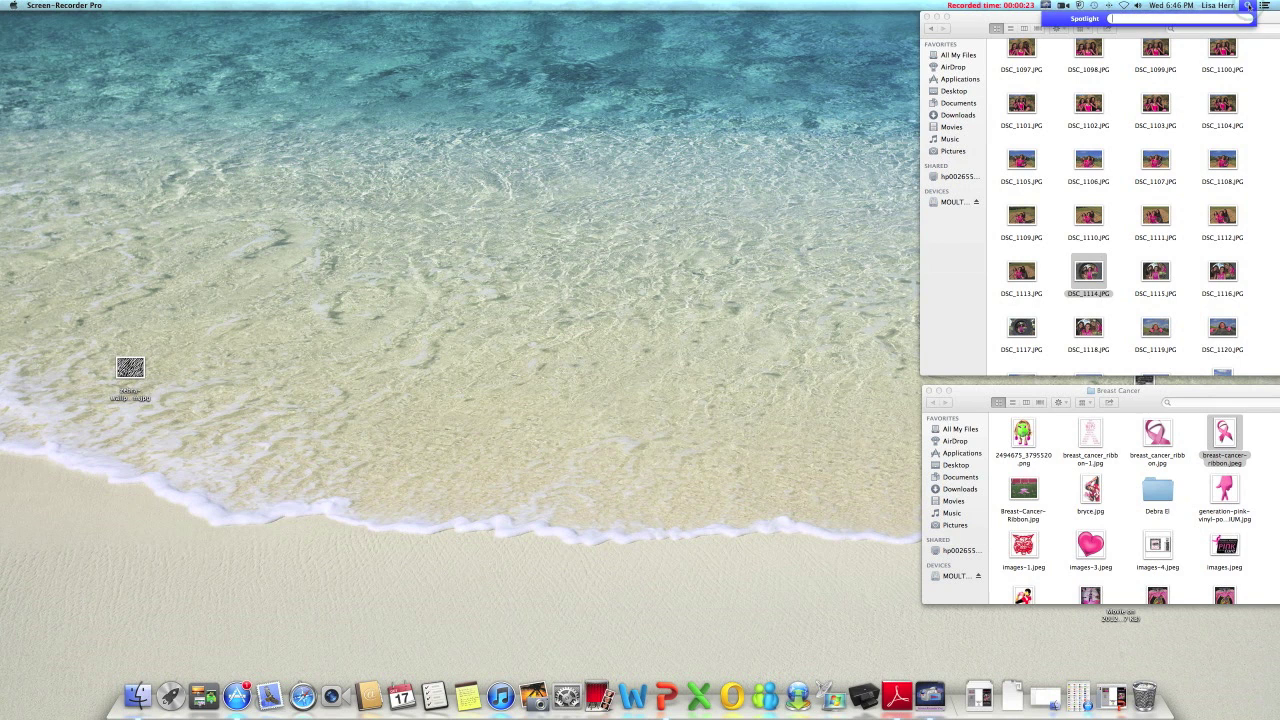
{"action": "type", "text": "po"}
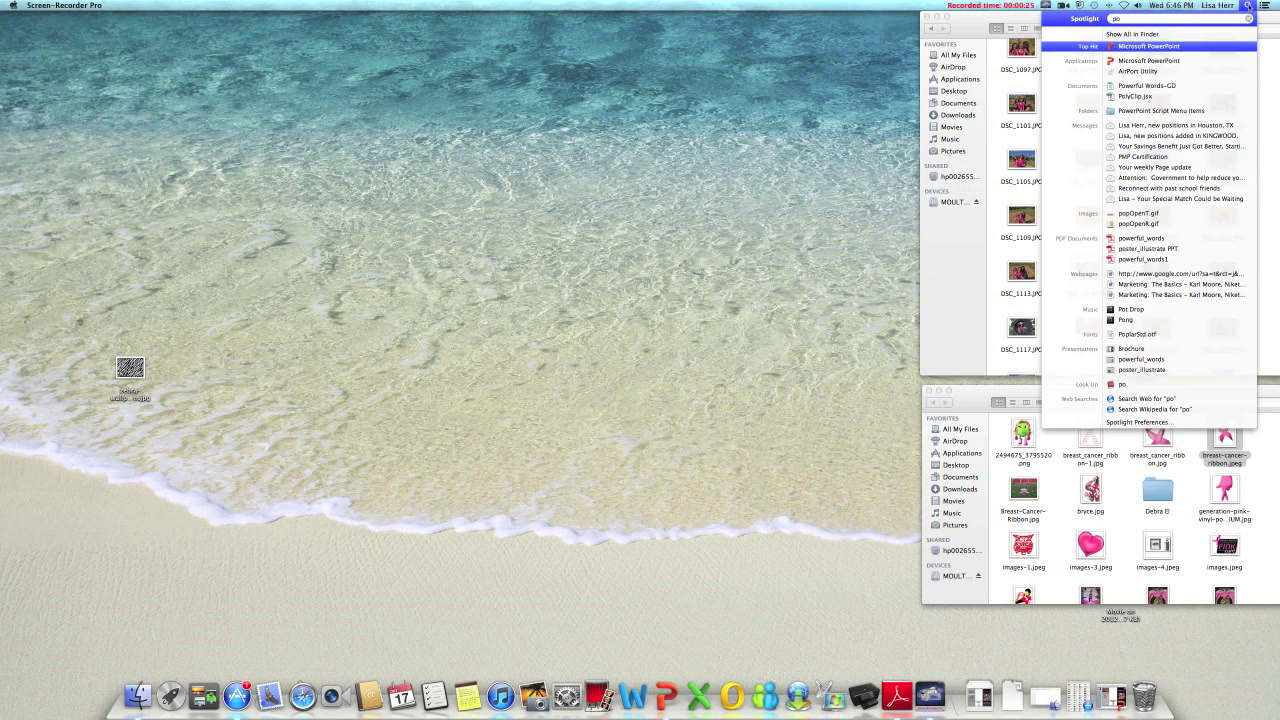
{"action": "type", "text": "wer"}
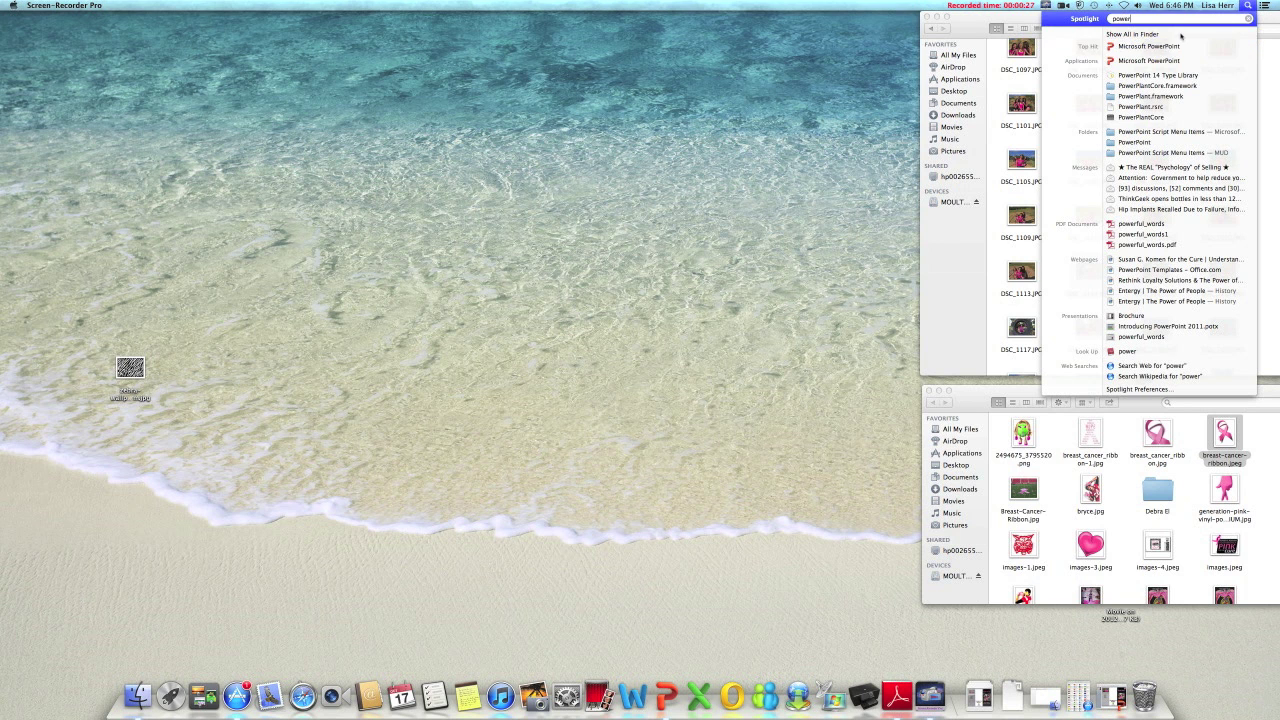
{"action": "left_click", "coordinate": [1165, 47]}
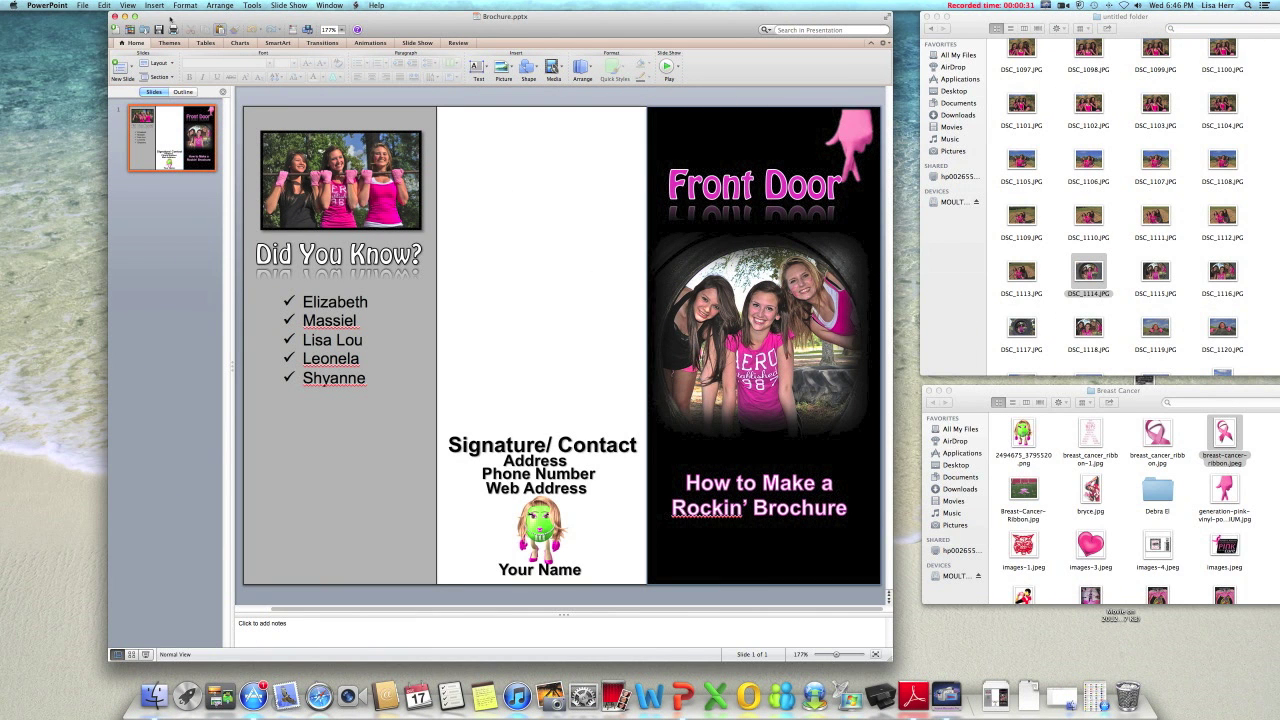
{"action": "left_click", "coordinate": [115, 16]}
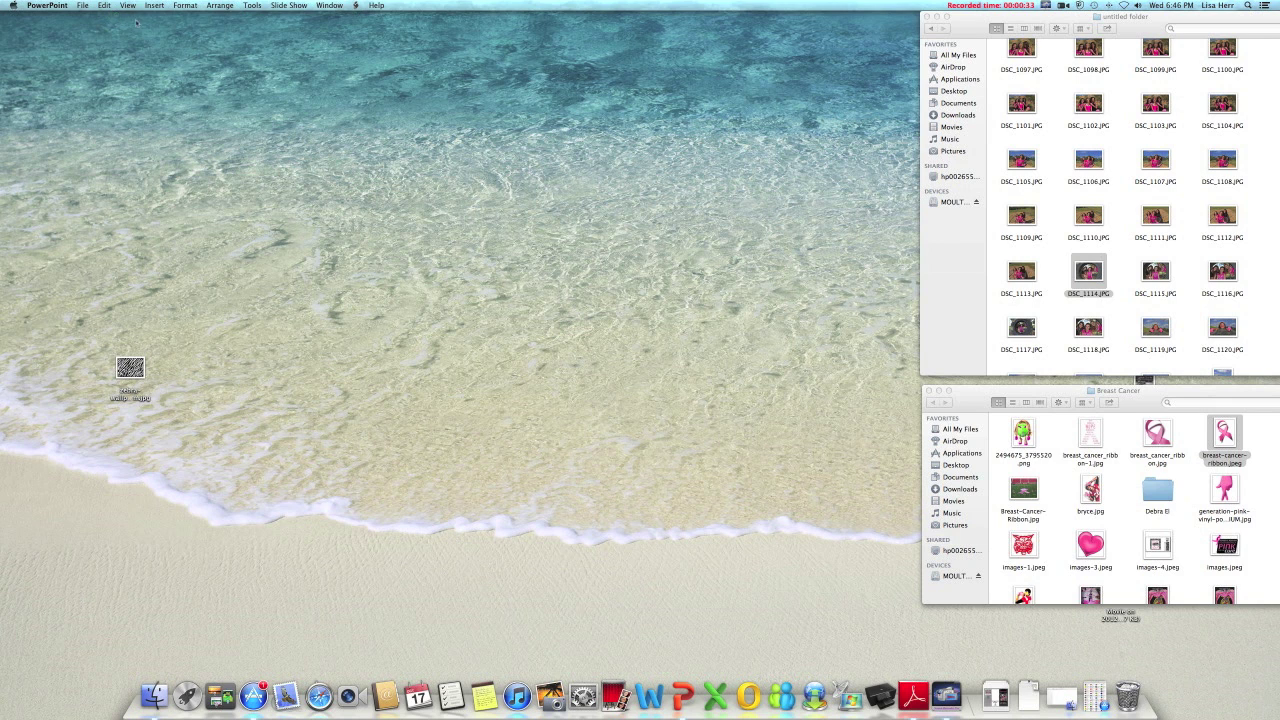
- Create a new presentation and change its slide's layout to Blank
{"action": "left_click", "coordinate": [83, 6]}
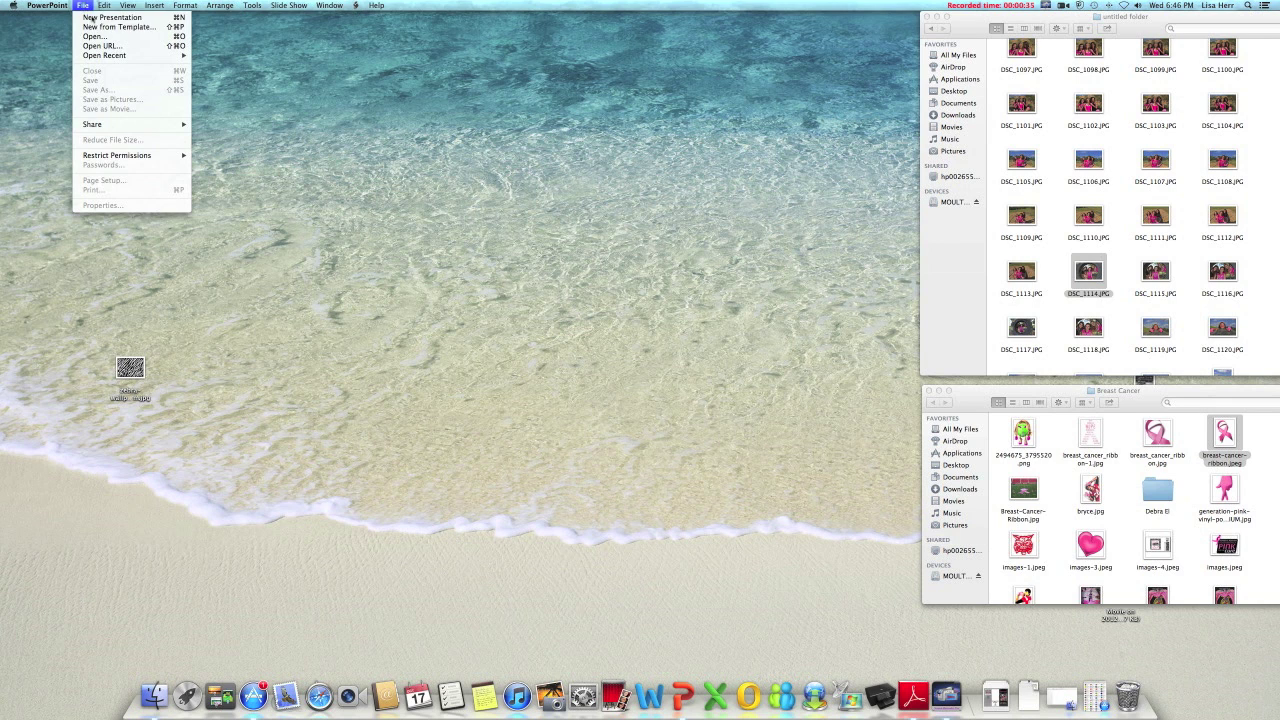
{"action": "left_click", "coordinate": [120, 19]}
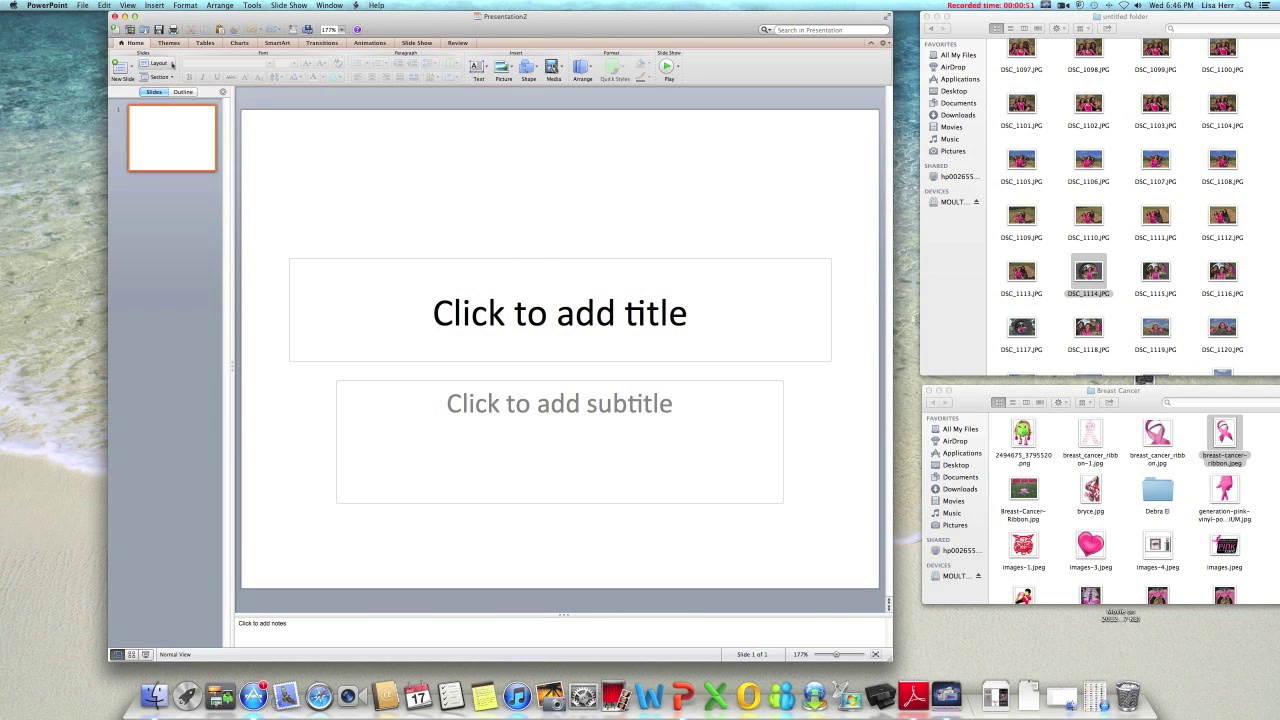
{"action": "left_click", "coordinate": [172, 64]}
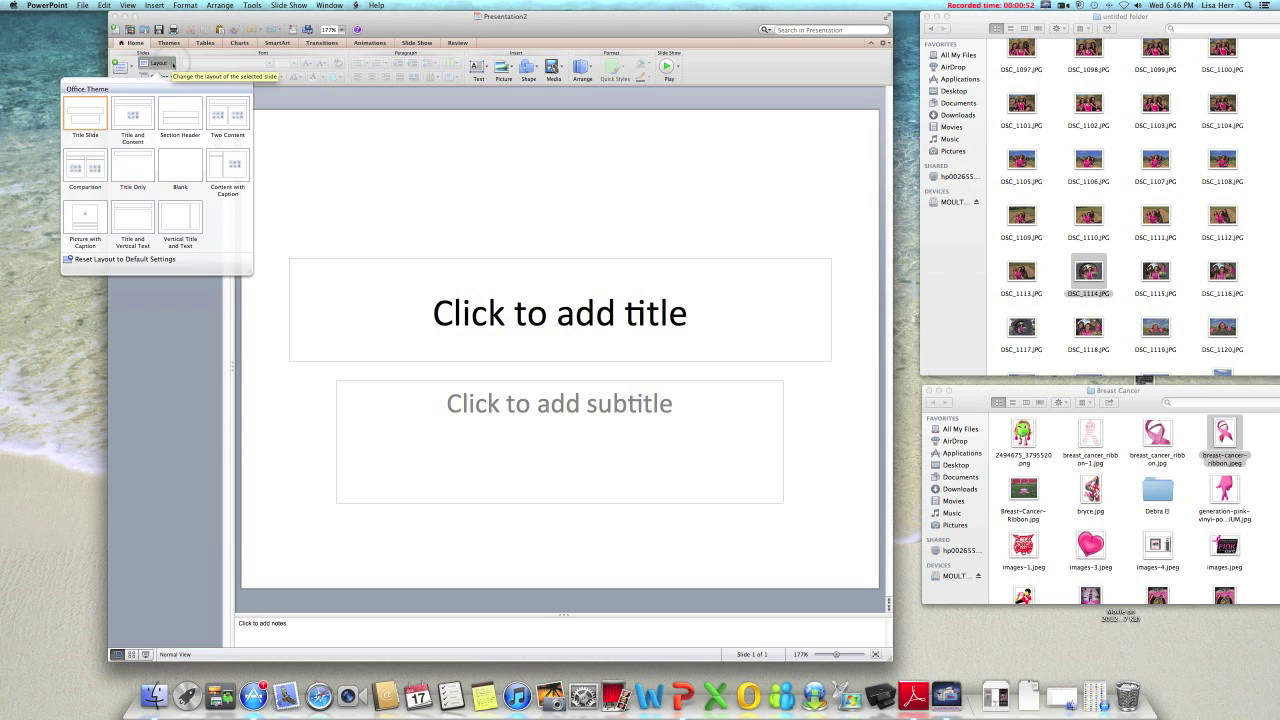
{"action": "left_click", "coordinate": [184, 167]}
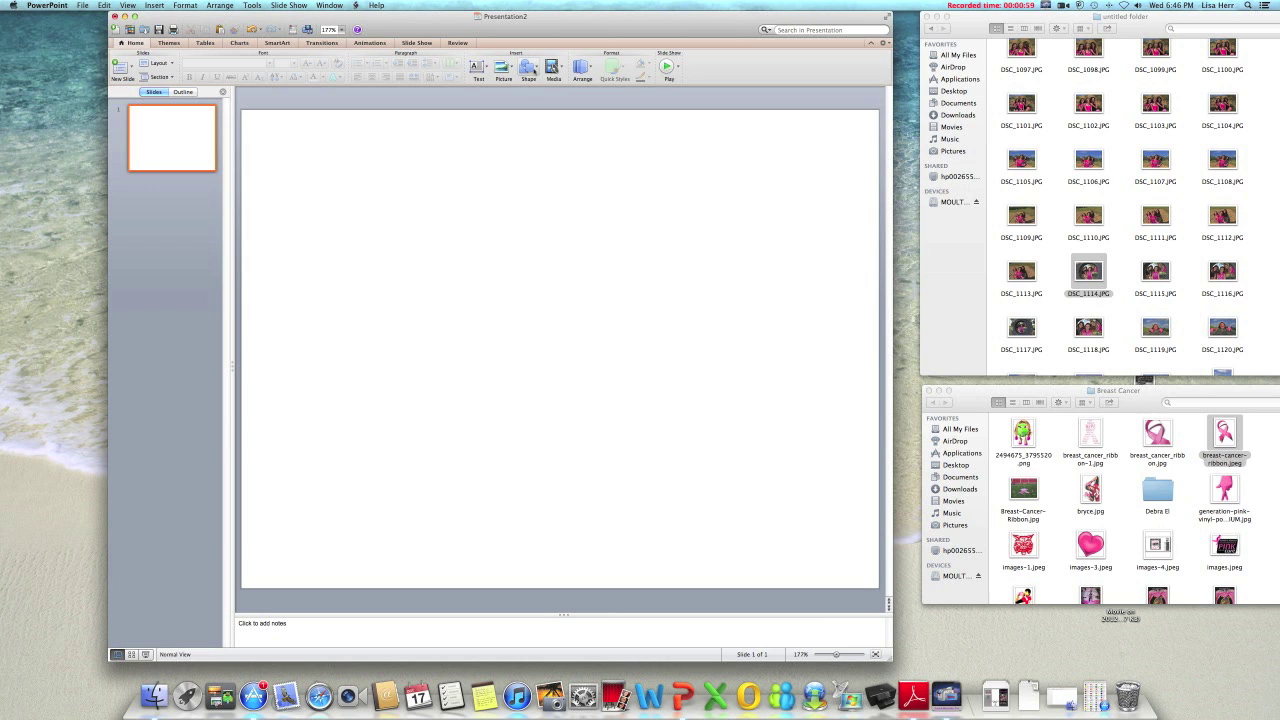
- Draw a full-height rectangle along the slide's right edge, covering a little over a third of its width
{"action": "left_click", "coordinate": [536, 69]}
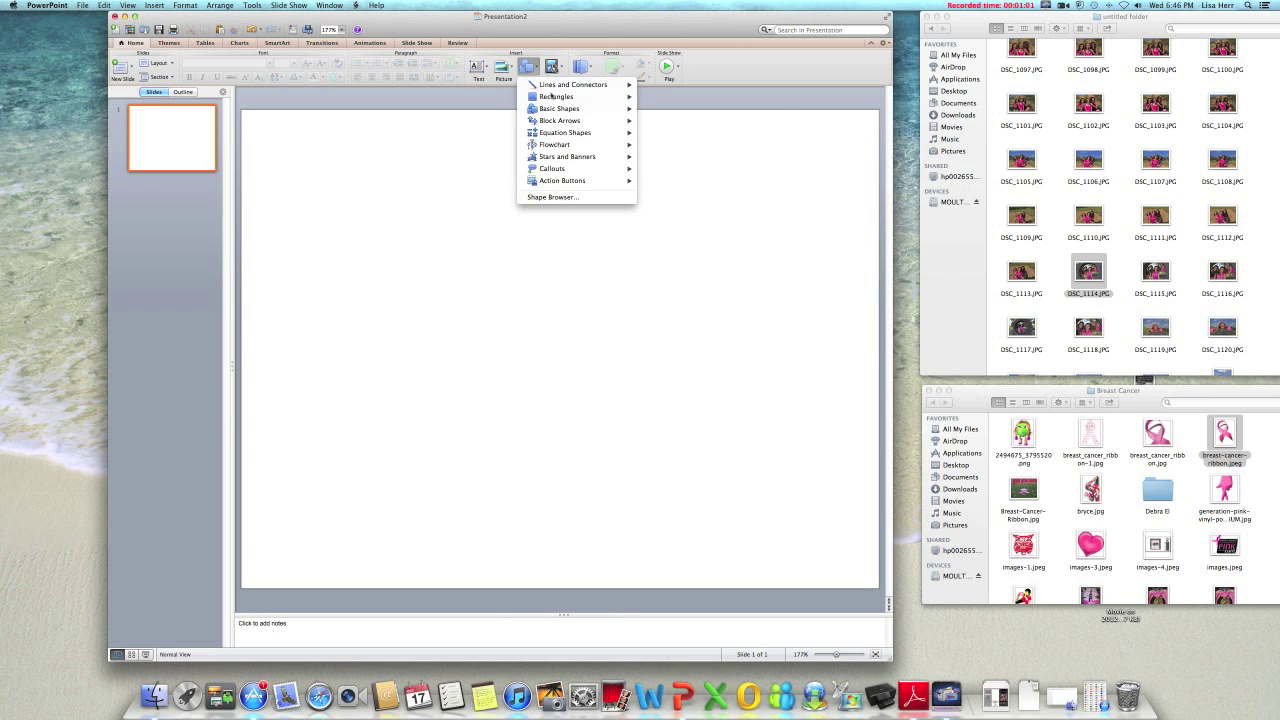
{"action": "mouse_move", "coordinate": [600, 96]}
{"action": "left_click", "coordinate": [645, 99]}
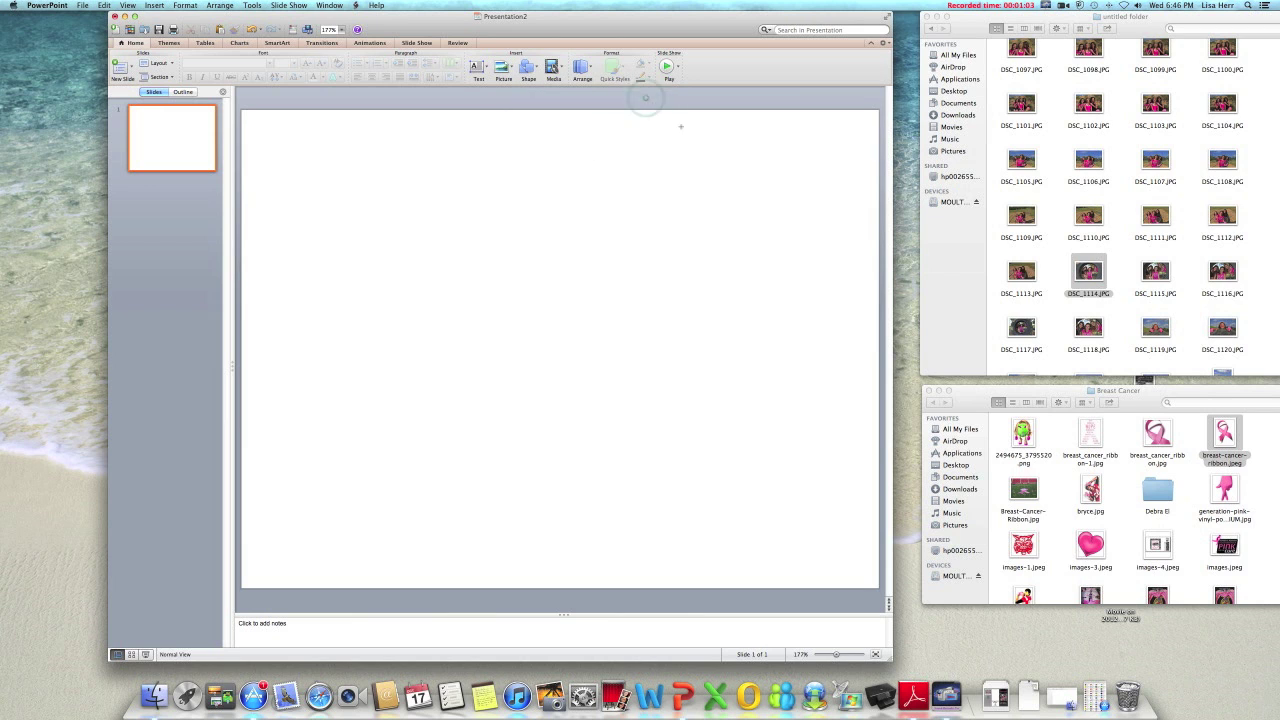
{"action": "left_click_drag", "start_coordinate": [637, 112], "coordinate": [881, 591]}
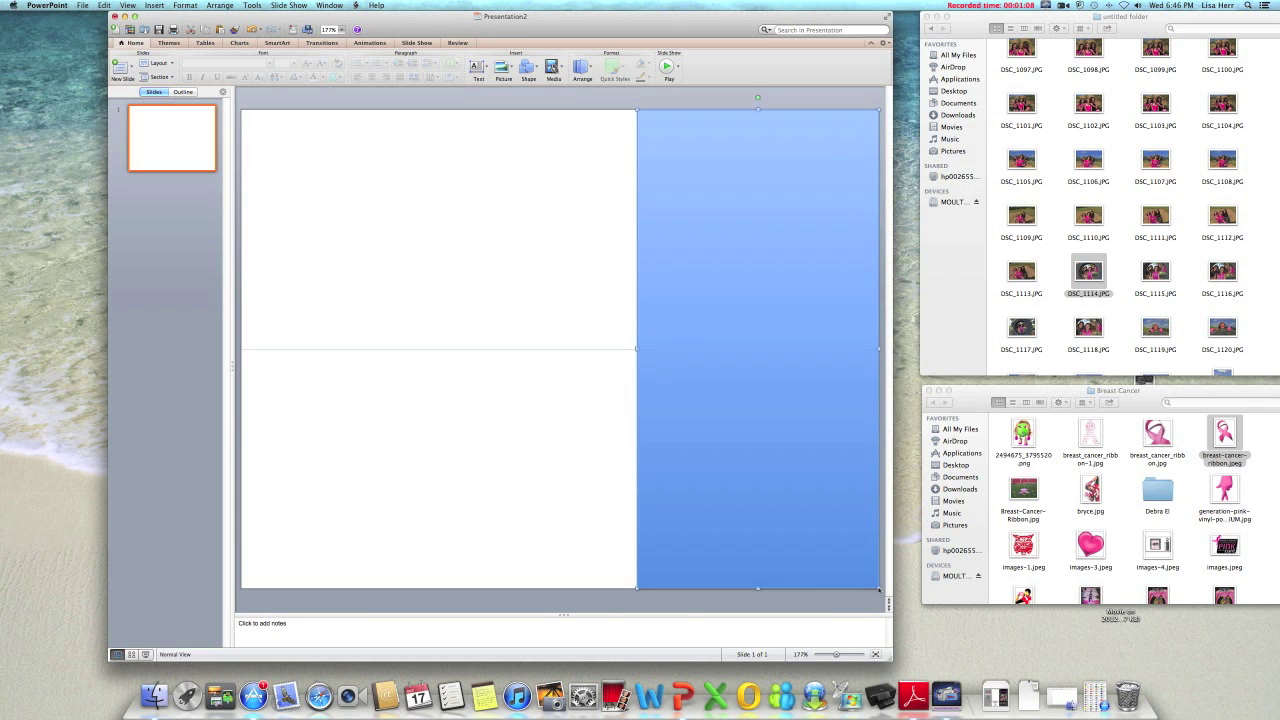
- Review the mouse's secondary click setting in System Preferences, and close the preferences window
{"action": "right_click", "coordinate": [698, 266]}
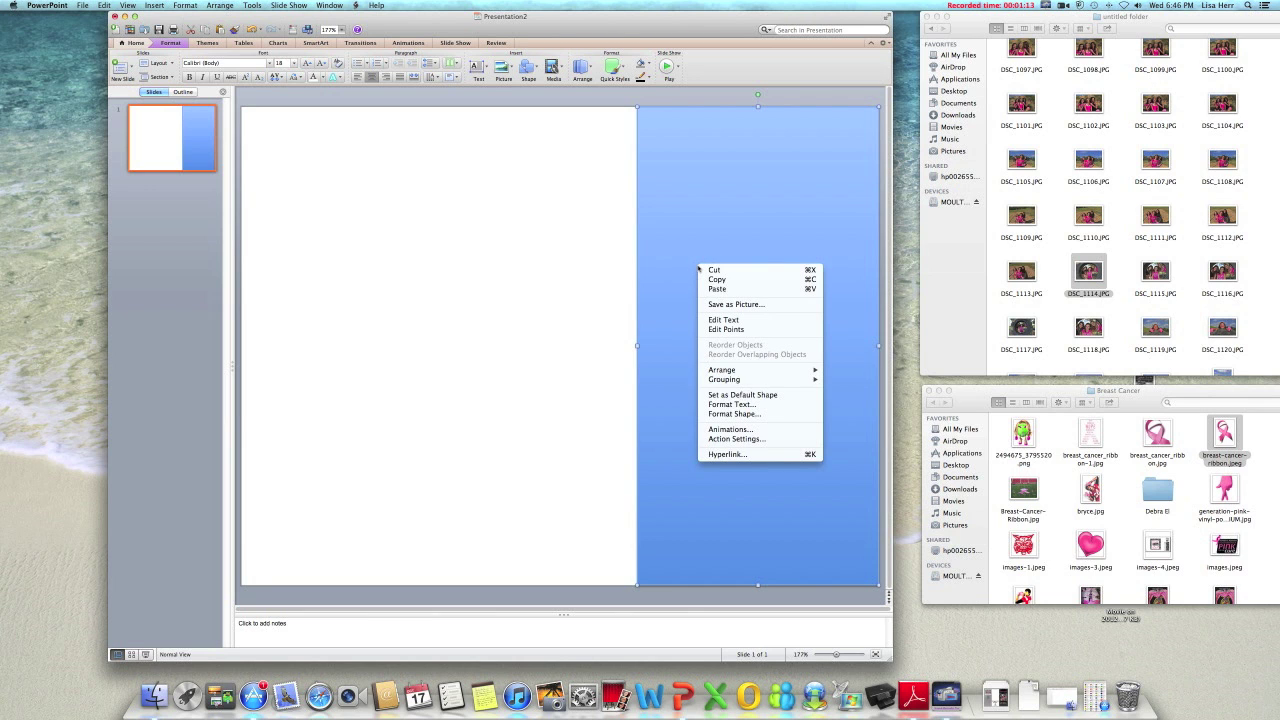
{"action": "left_click", "coordinate": [905, 345]}
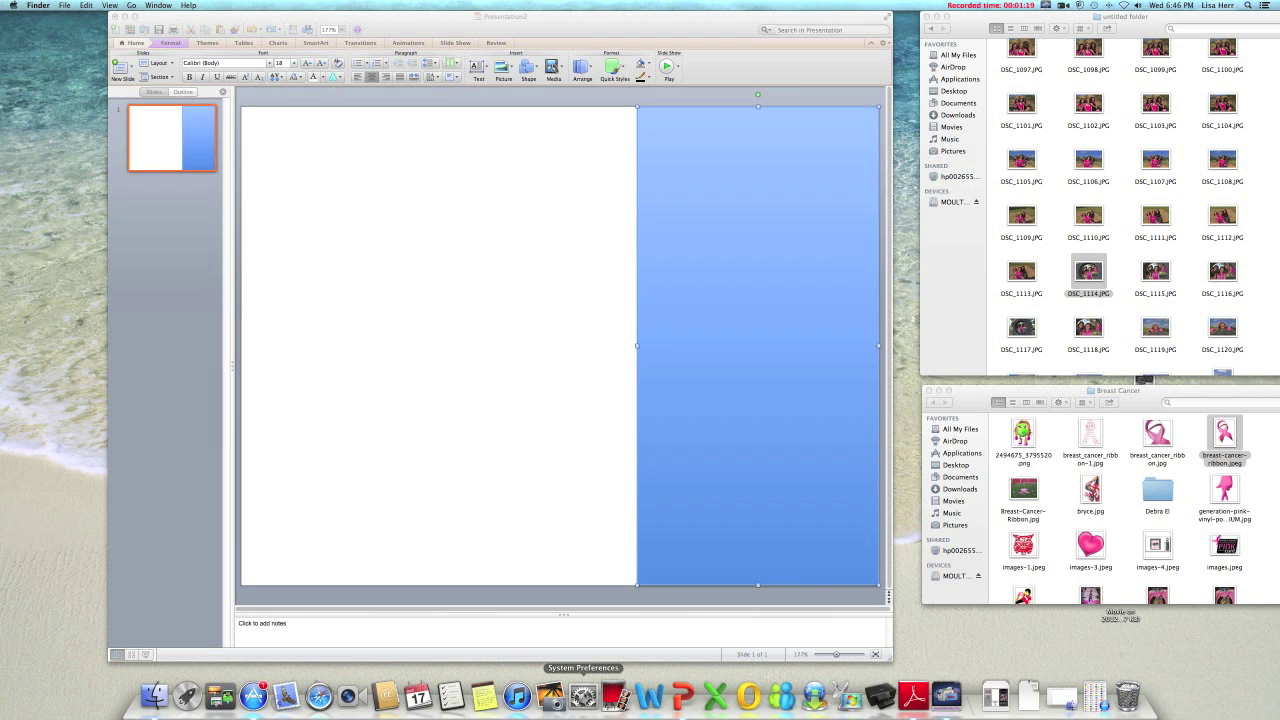
{"action": "left_click", "coordinate": [566, 598]}
{"action": "left_click", "coordinate": [564, 592]}
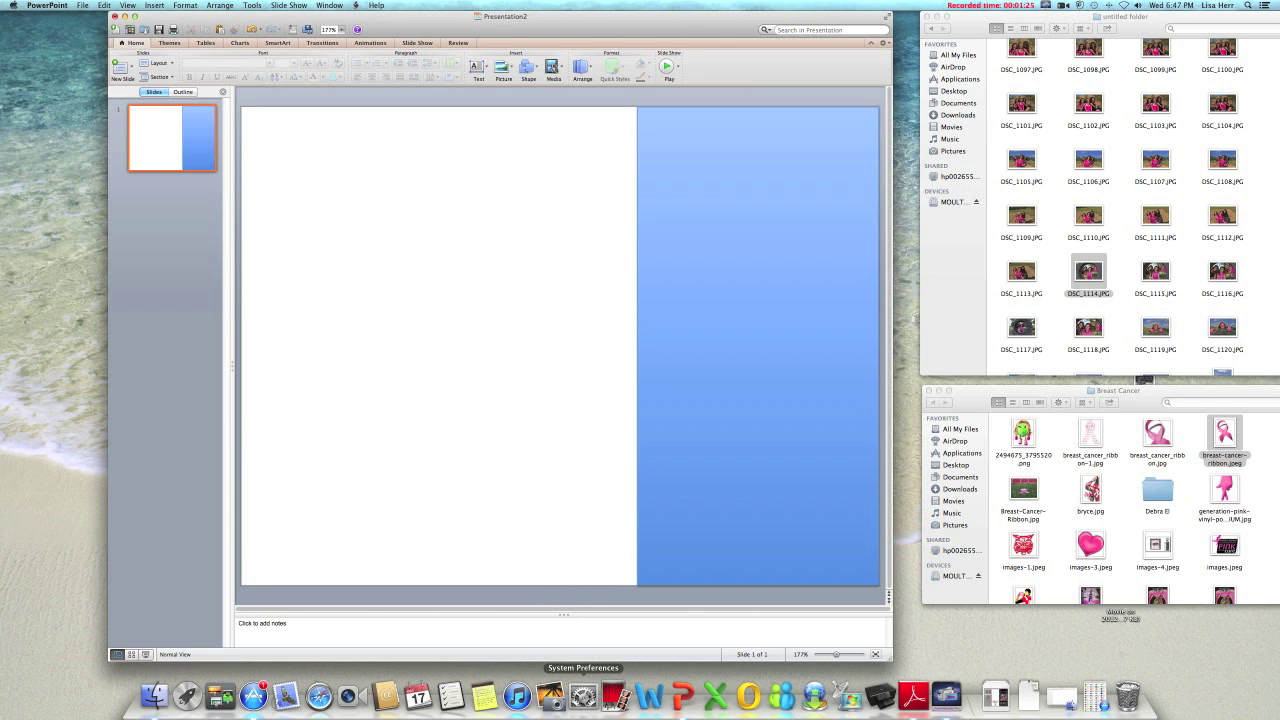
{"action": "left_click", "coordinate": [584, 696]}
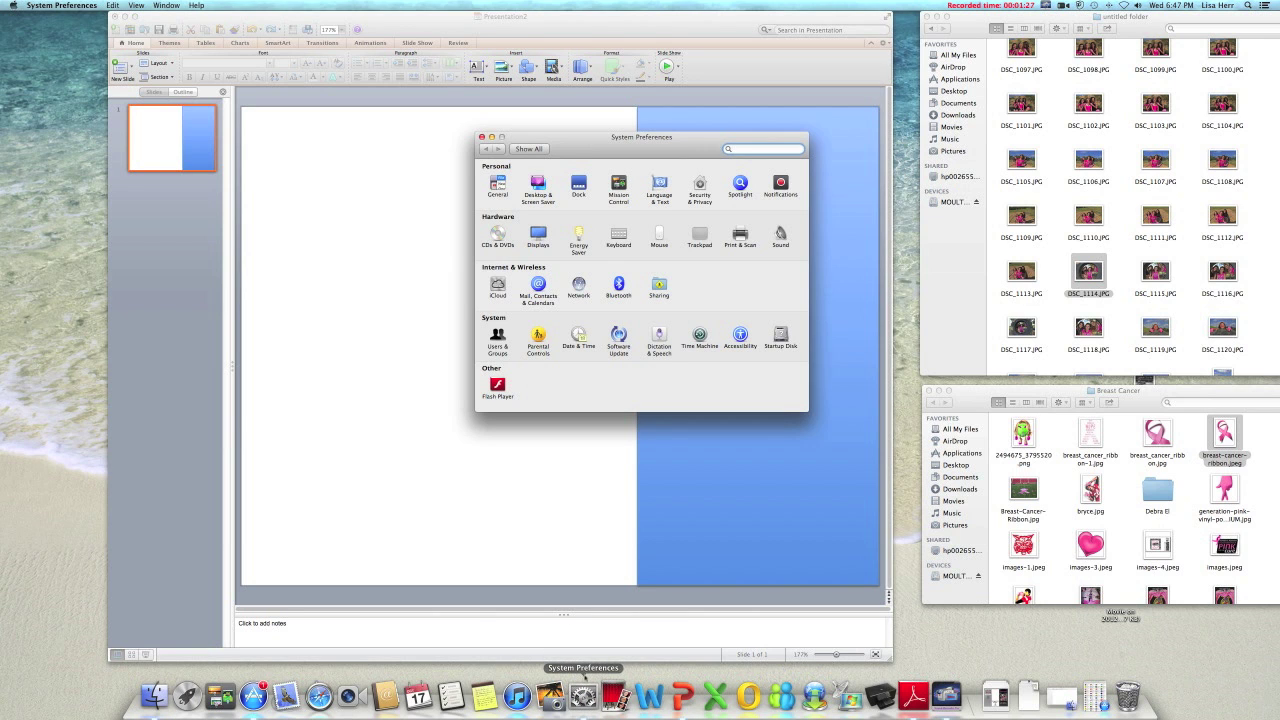
{"action": "left_click", "coordinate": [659, 234]}
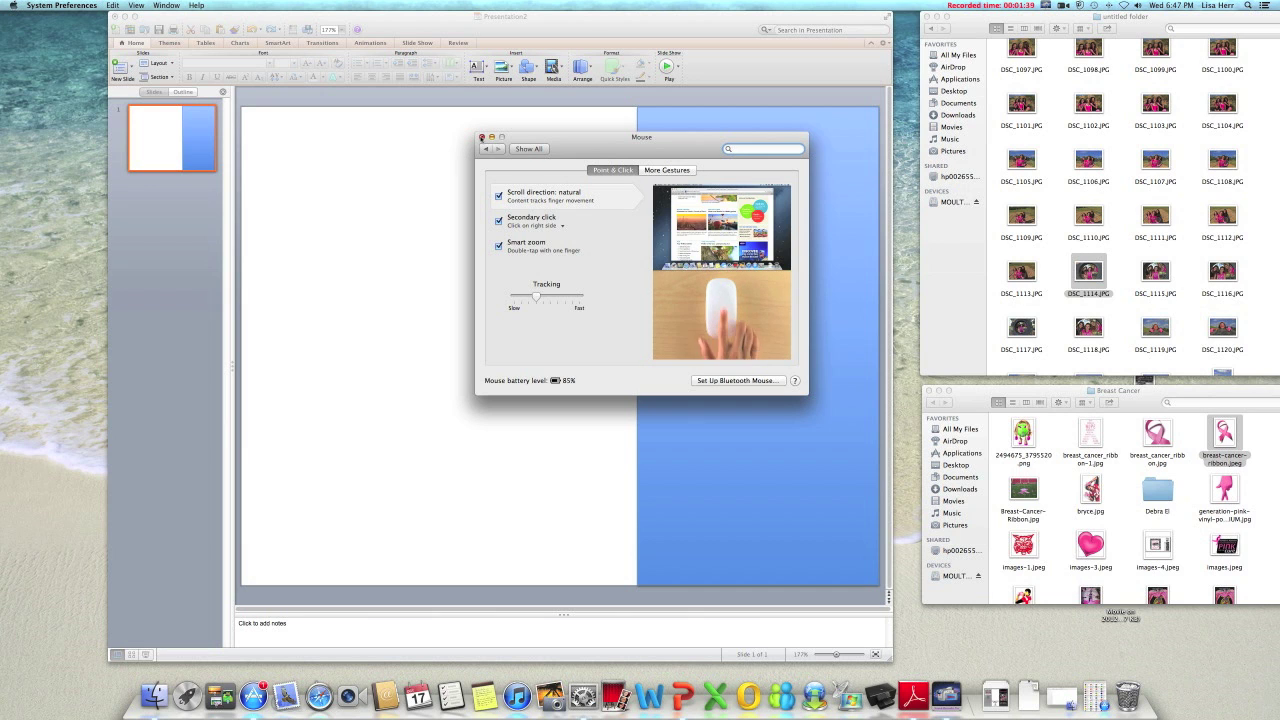
{"action": "left_click", "coordinate": [481, 137]}
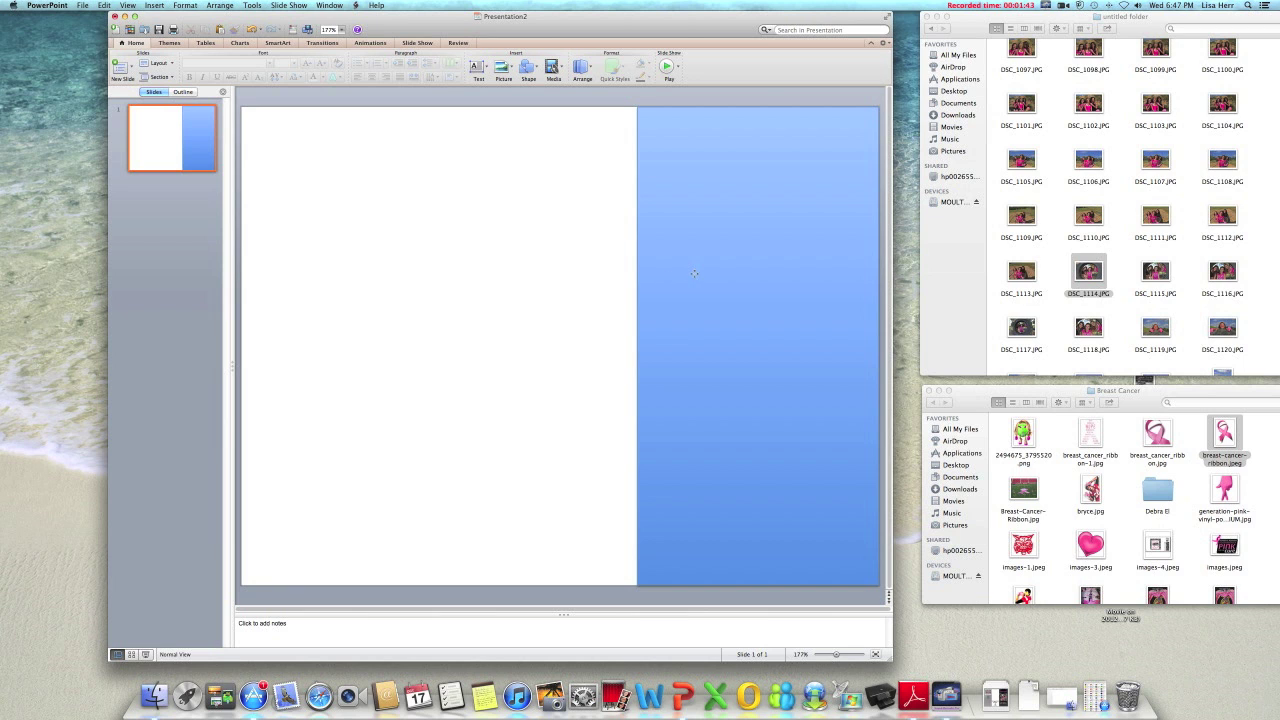
- Duplicate the rectangle by copy and paste, and place the copy flush with the slide's left edge at full height
{"action": "right_click", "coordinate": [694, 273]}
{"action": "left_click", "coordinate": [712, 287]}
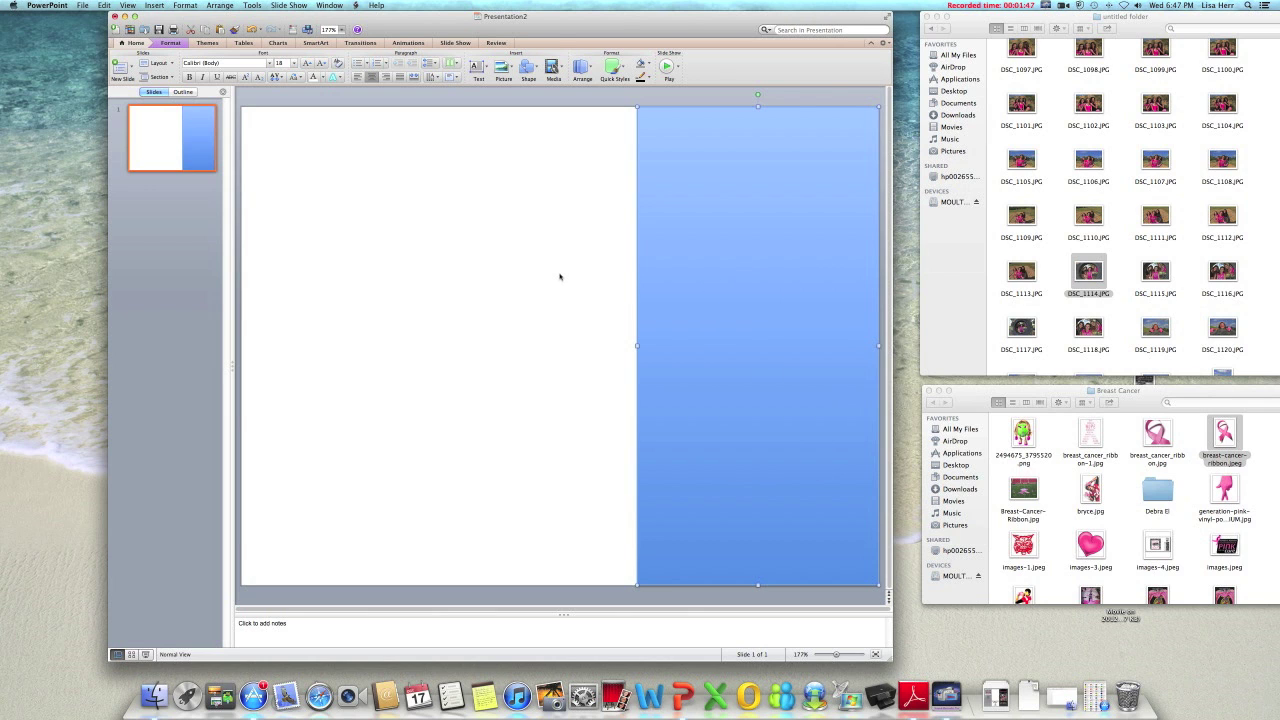
{"action": "left_click", "coordinate": [559, 276]}
{"action": "right_click", "coordinate": [560, 272]}
{"action": "left_click", "coordinate": [585, 295]}
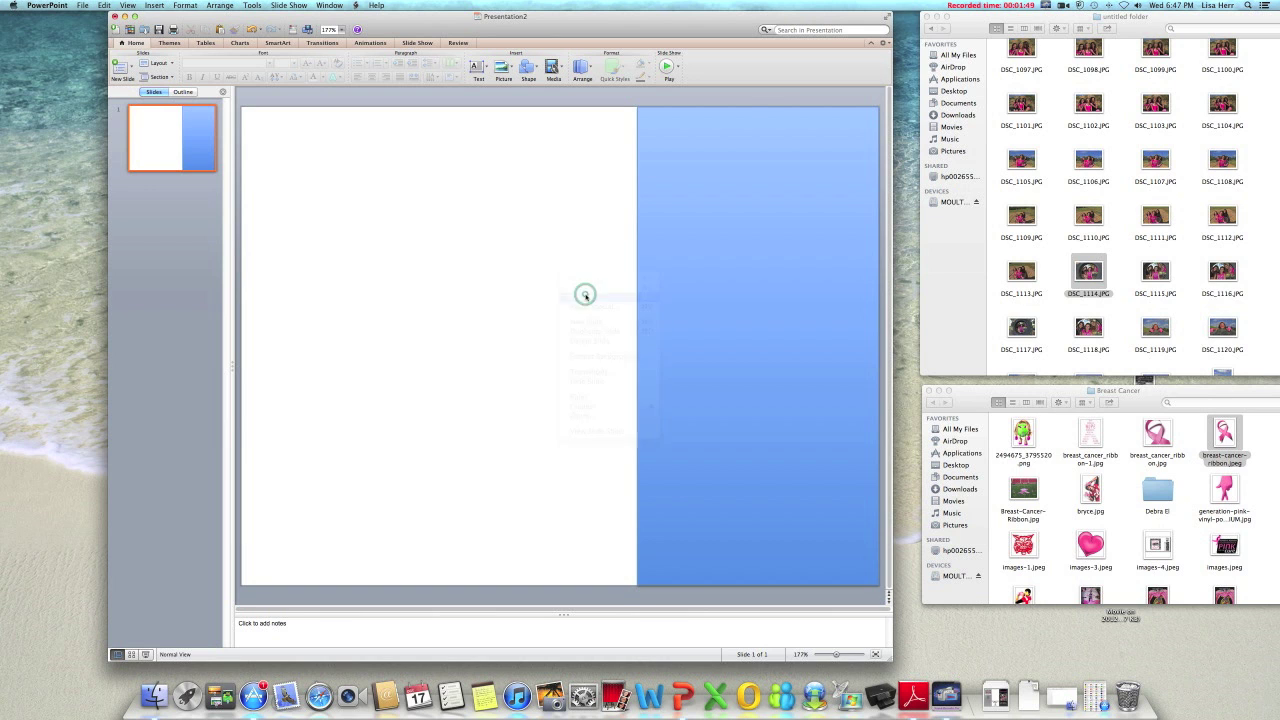
{"action": "left_click_drag", "start_coordinate": [721, 284], "coordinate": [313, 272]}
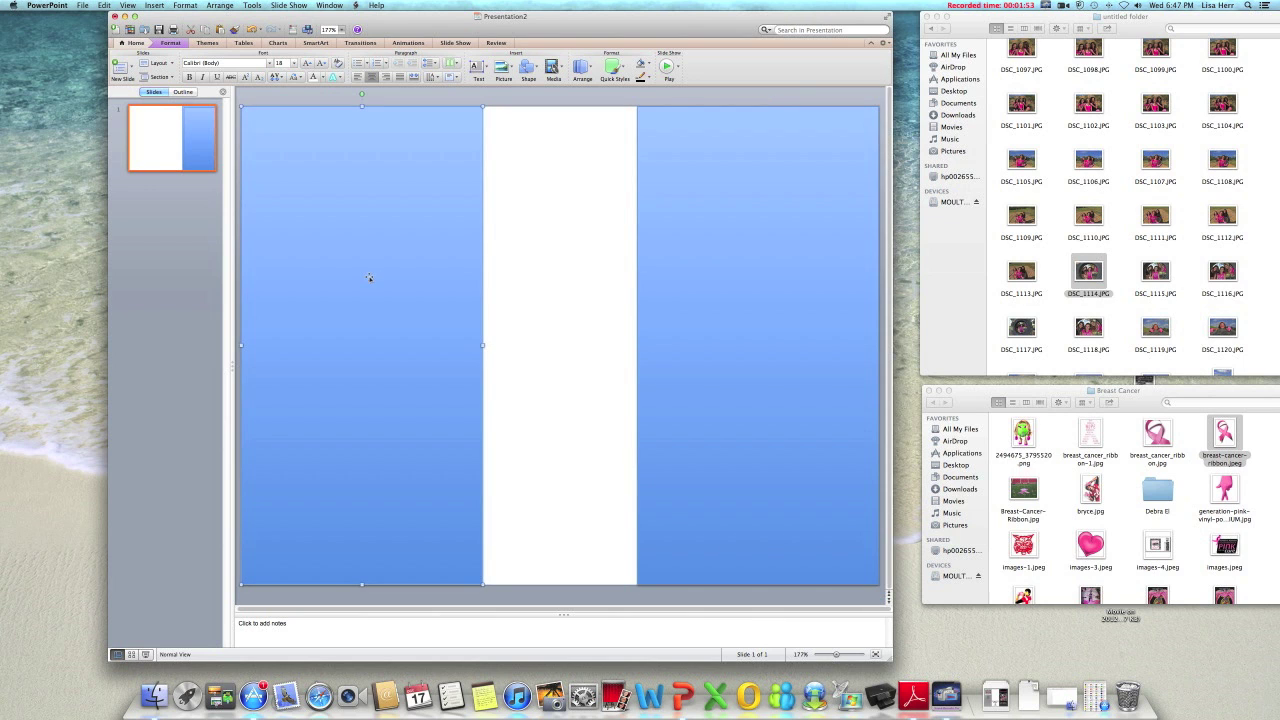
- Paste a third rectangle and place it in the middle of the slide, covering the white gap between the other two
{"action": "right_click", "coordinate": [524, 288]}
{"action": "left_click", "coordinate": [557, 318]}
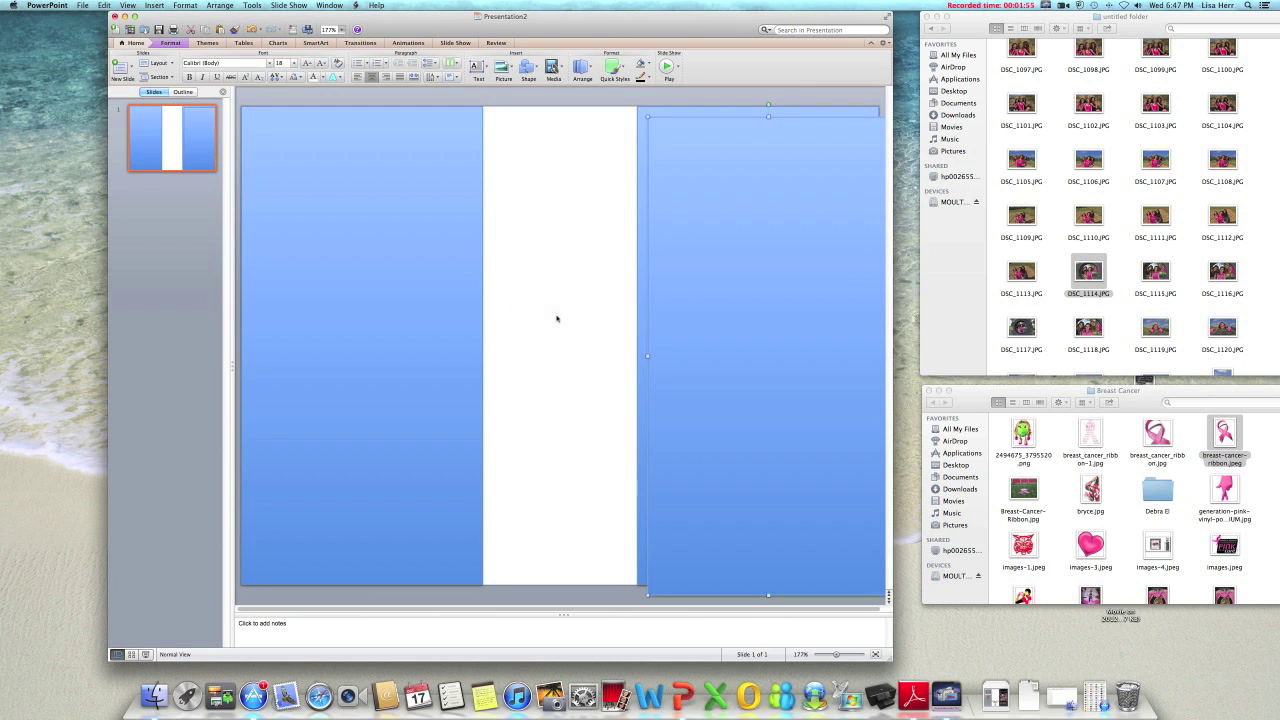
{"action": "left_click_drag", "start_coordinate": [778, 318], "coordinate": [560, 306]}
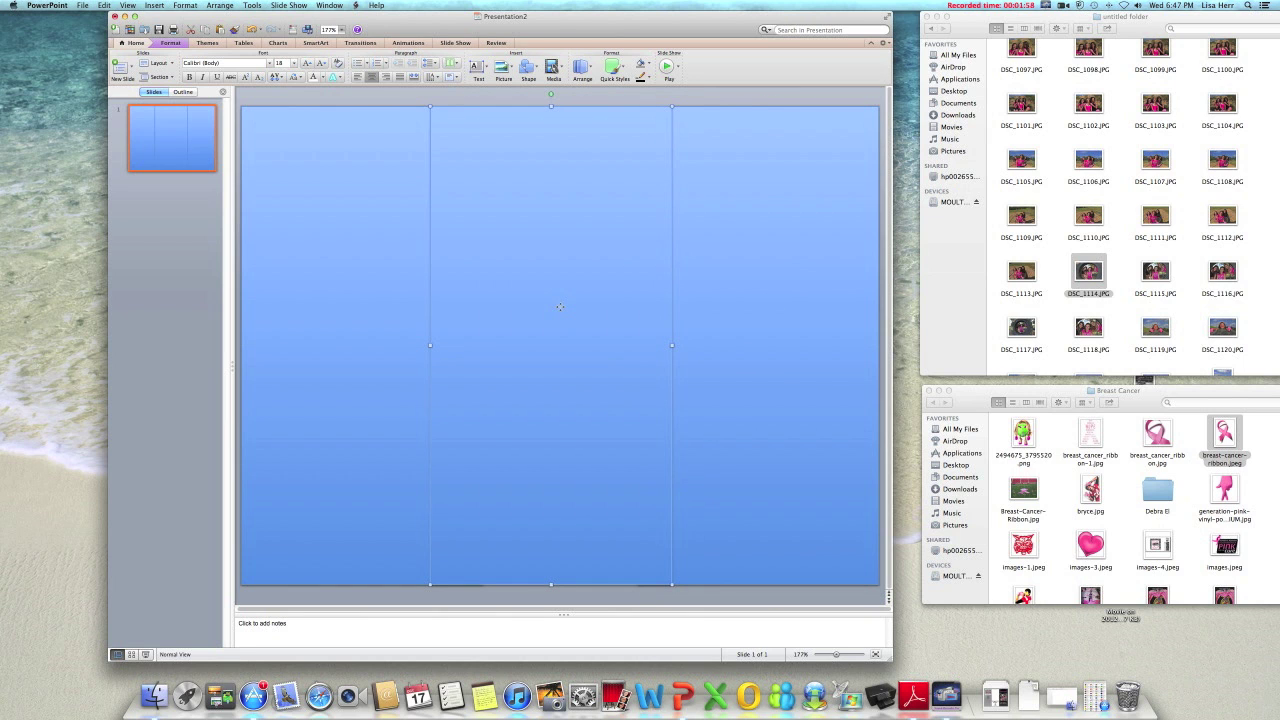
- Narrow the right and left rectangles from their inner edges to about a third of the slide's width each
{"action": "left_click", "coordinate": [714, 326]}
{"action": "left_click_drag", "start_coordinate": [637, 345], "coordinate": [662, 346]}
{"action": "left_click", "coordinate": [409, 330]}
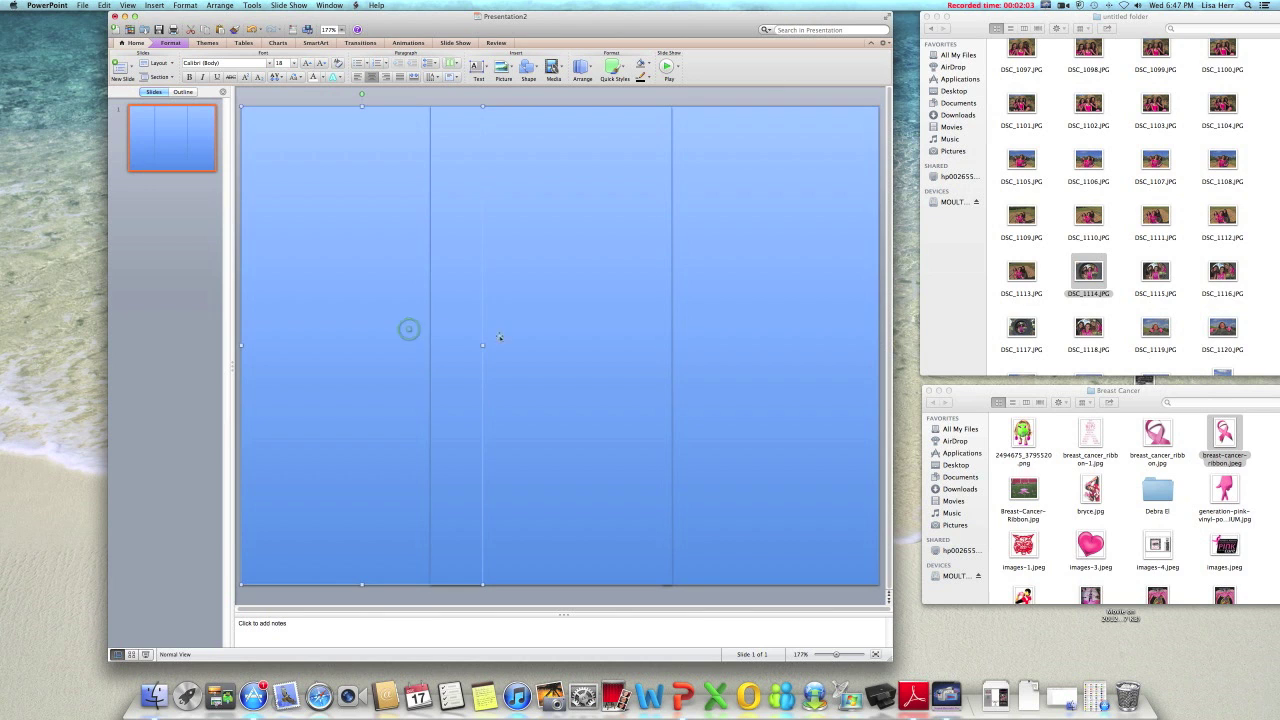
{"action": "left_click_drag", "start_coordinate": [483, 345], "coordinate": [454, 346]}
- Narrow the middle rectangle to a third of the slide and trim the right one to 3.33" wide so their edges meet
{"action": "left_click", "coordinate": [513, 342]}
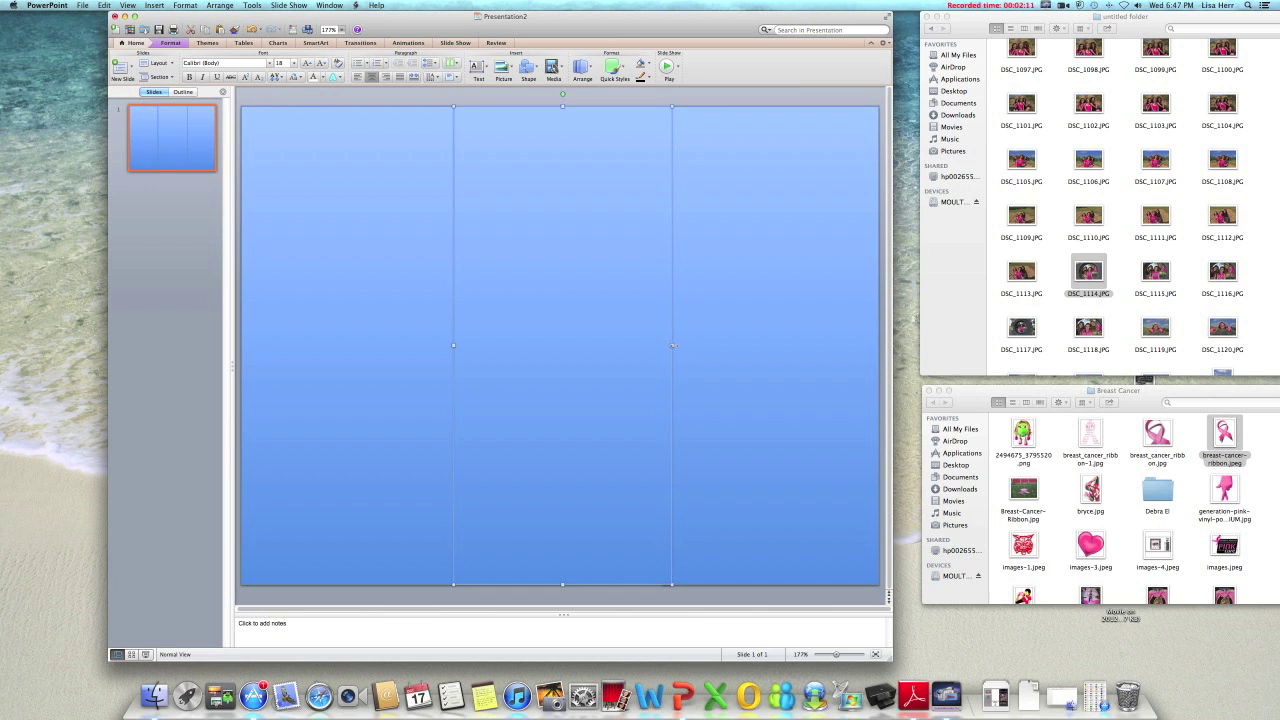
{"action": "left_click_drag", "start_coordinate": [671, 346], "coordinate": [669, 346]}
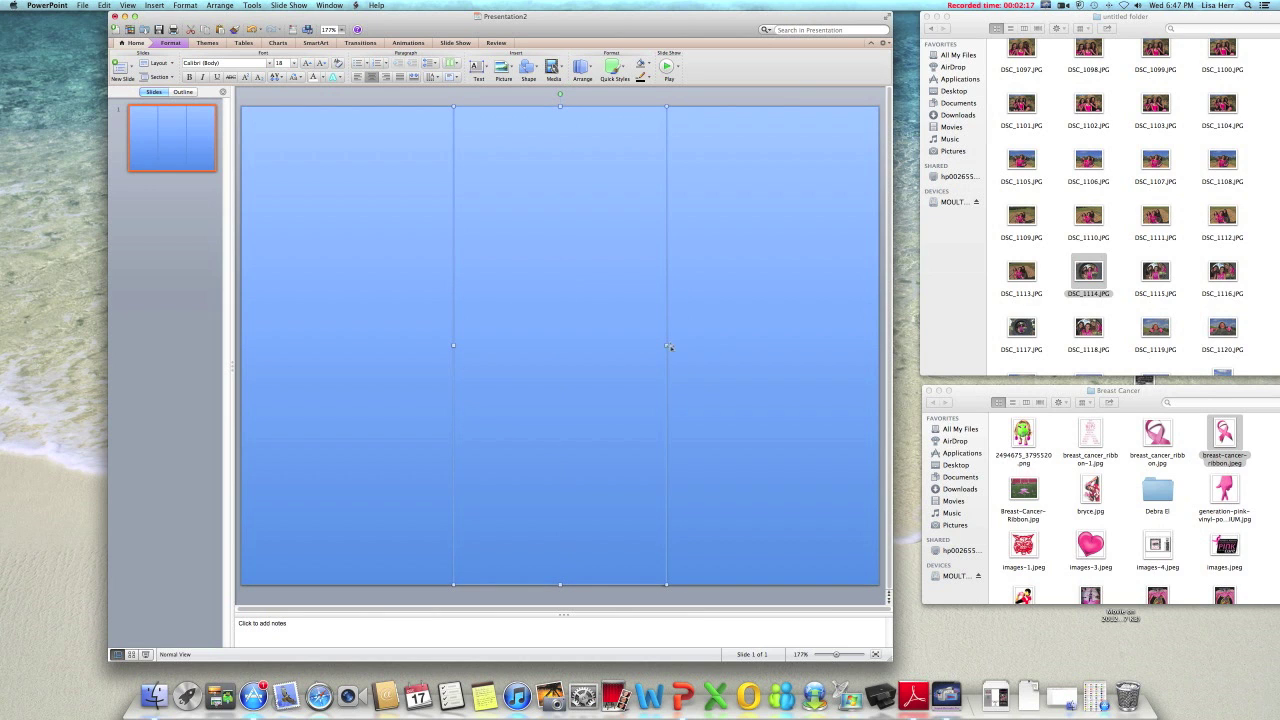
{"action": "left_click", "coordinate": [698, 352]}
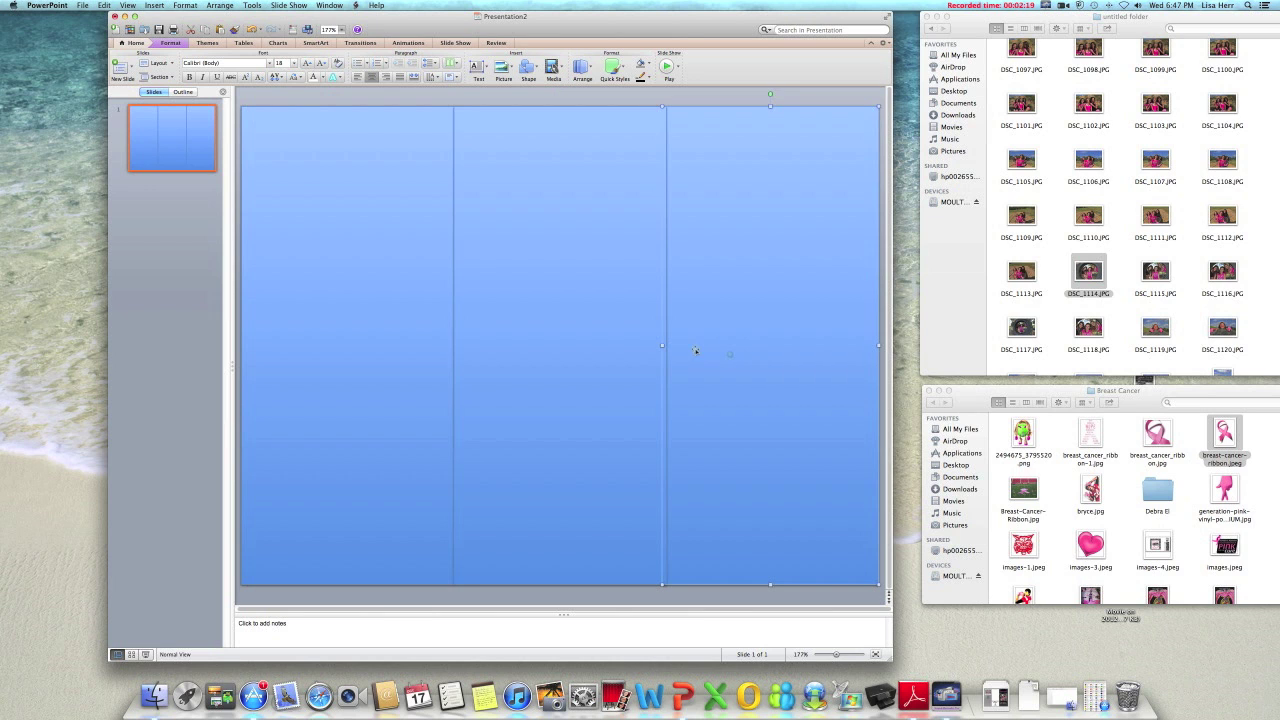
{"action": "left_click_drag", "start_coordinate": [662, 345], "coordinate": [667, 346]}
{"action": "left_click", "coordinate": [398, 352]}
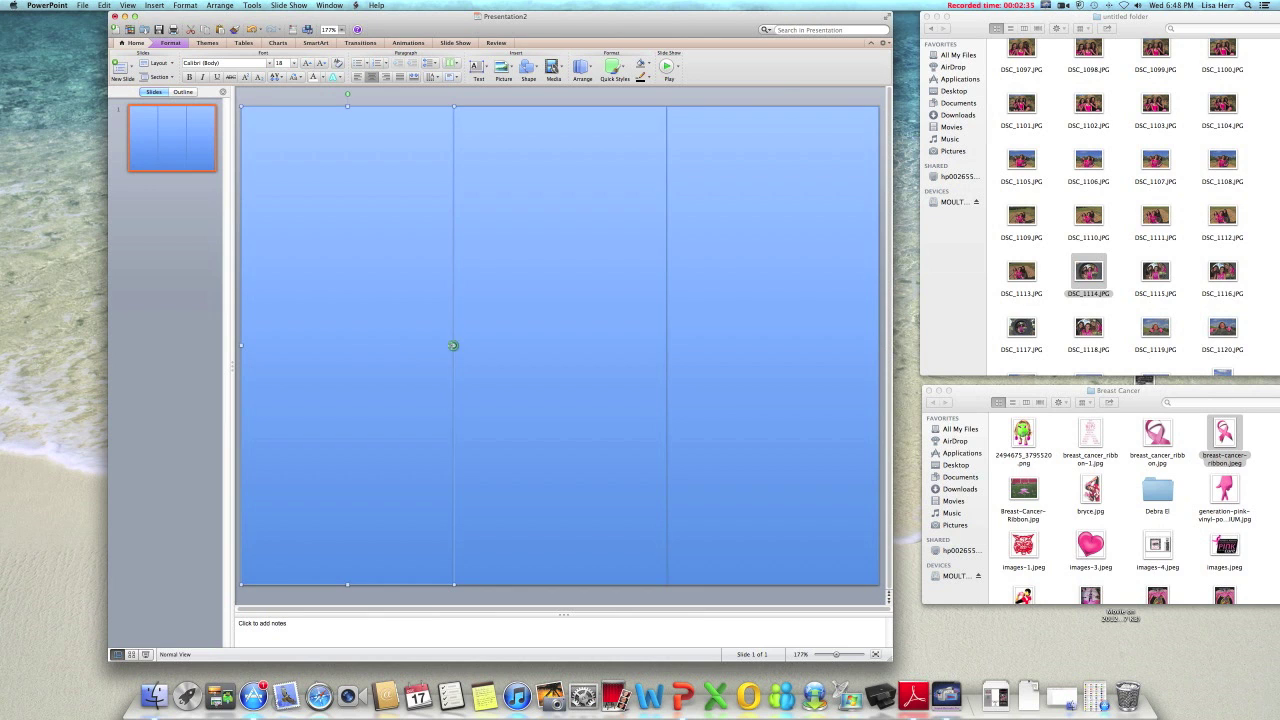
{"action": "left_click_drag", "start_coordinate": [454, 346], "coordinate": [454, 346]}
{"action": "left_click", "coordinate": [716, 258]}
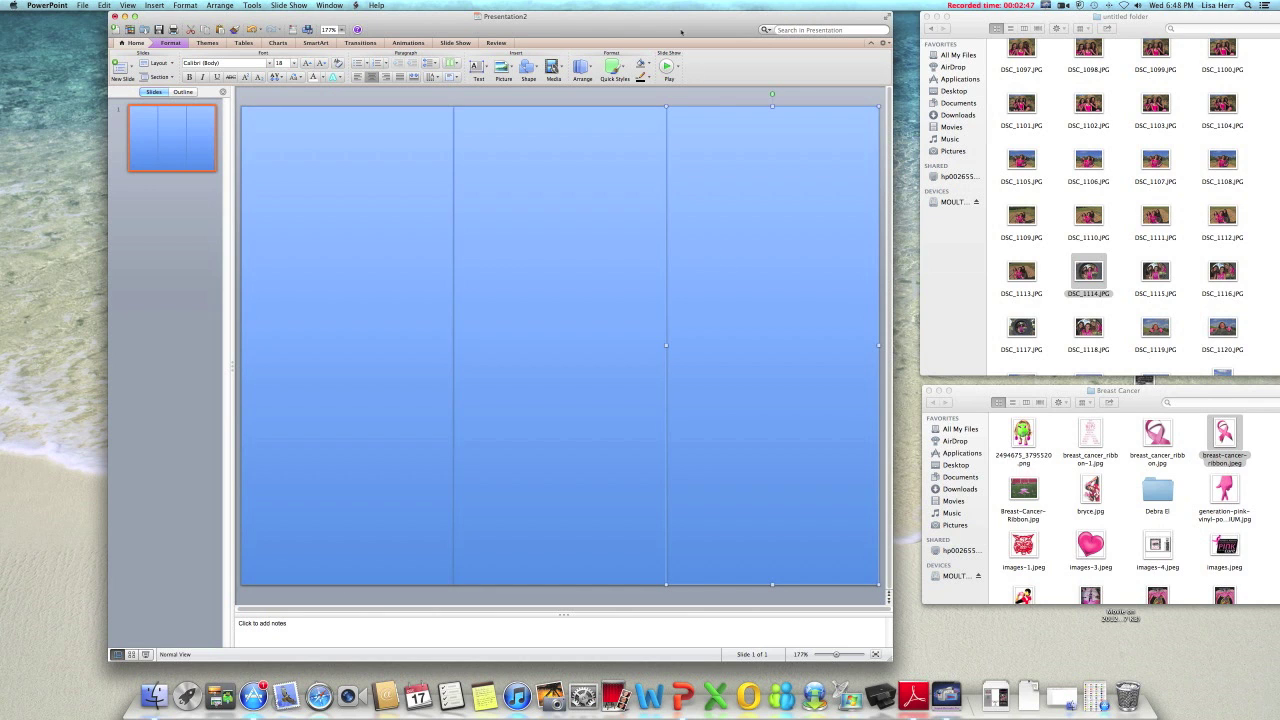
{"action": "left_click", "coordinate": [716, 98]}
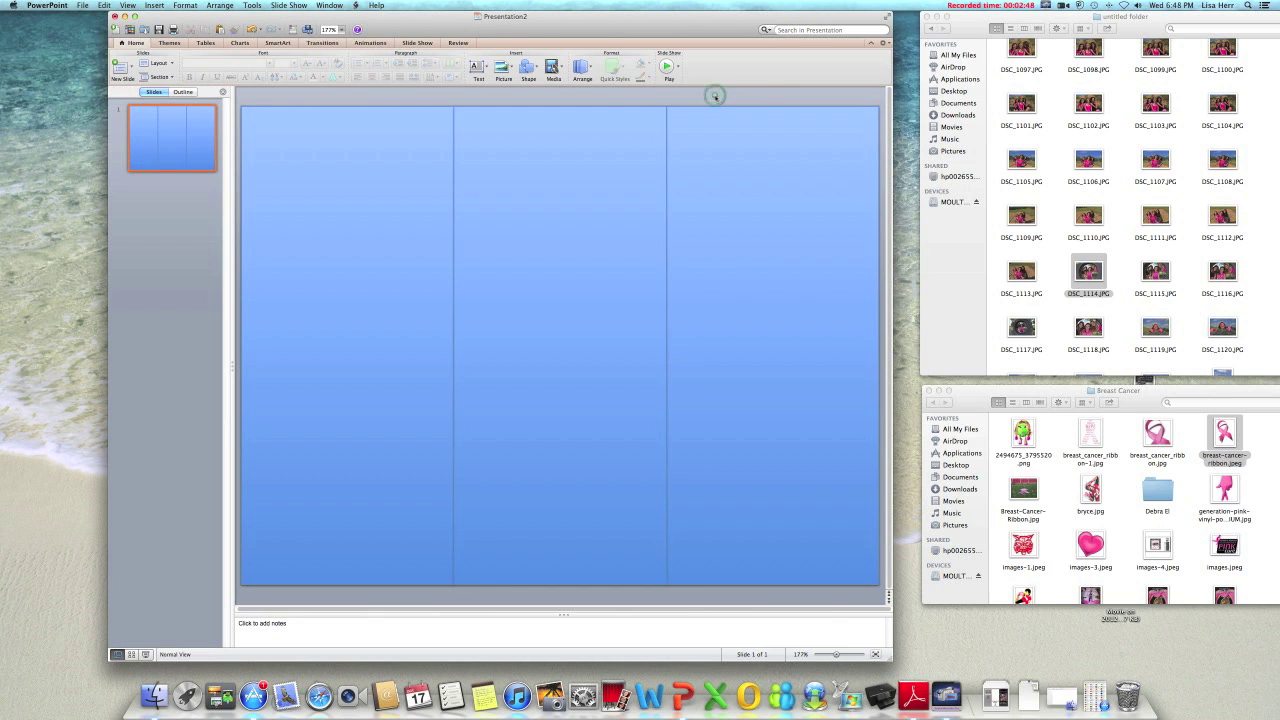
{"action": "left_click", "coordinate": [737, 252]}
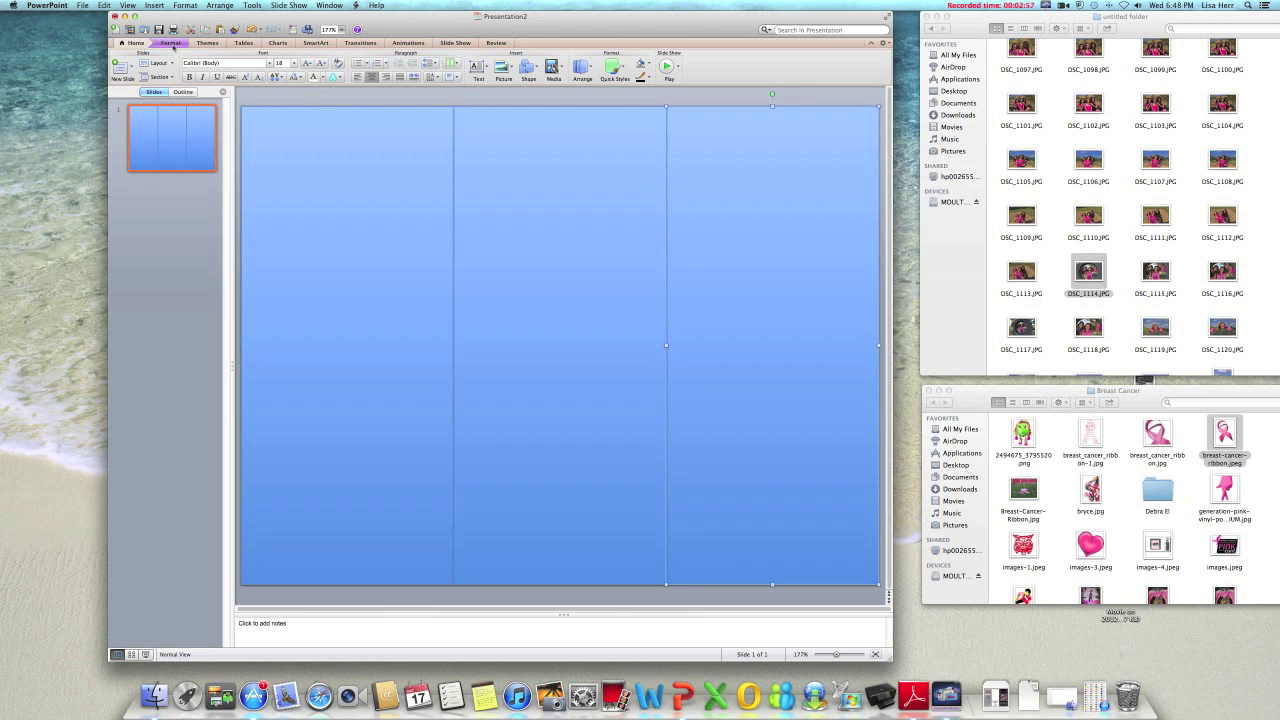
{"action": "left_click", "coordinate": [564, 99]}
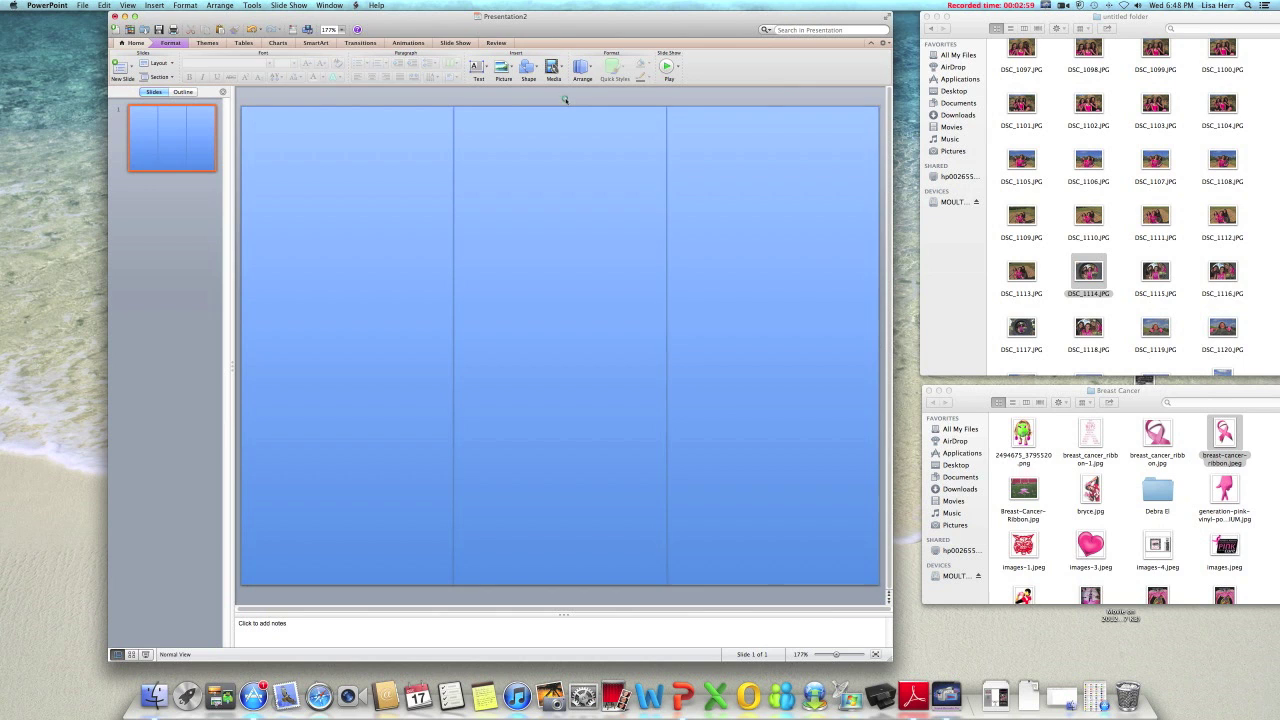
- Give the right rectangle a black outline and a solid black fill
{"action": "left_click", "coordinate": [759, 187]}
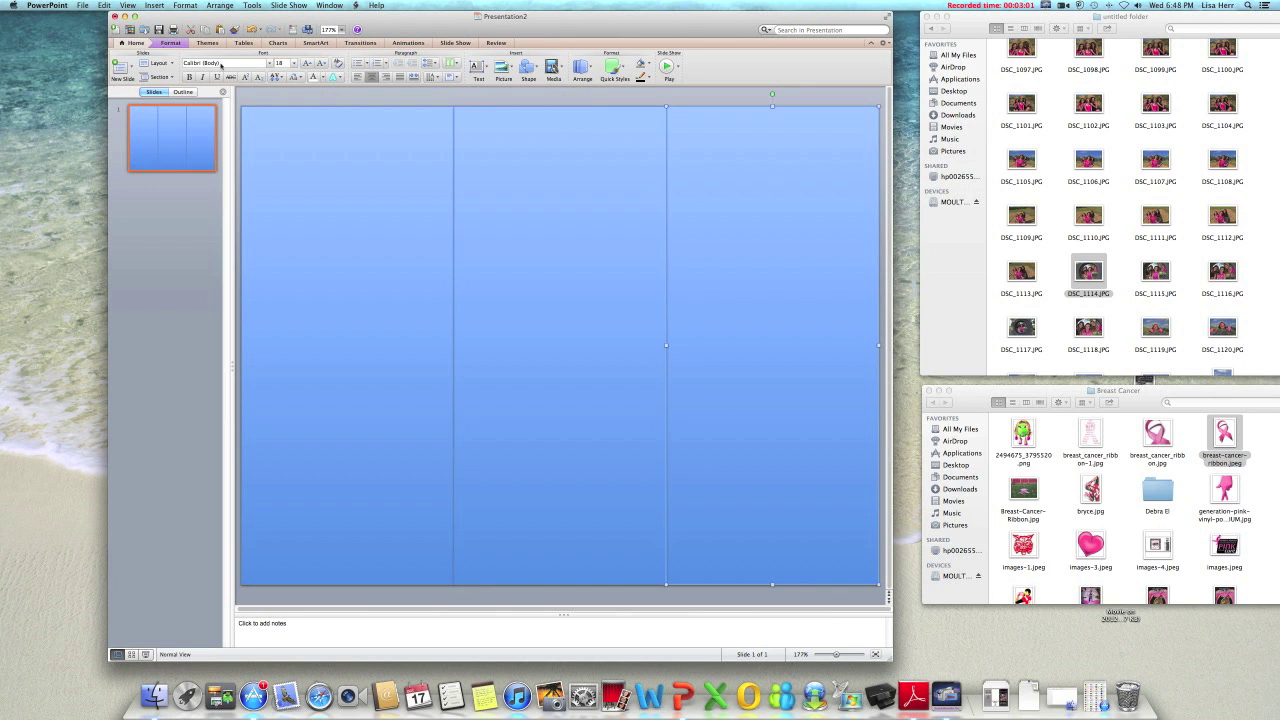
{"action": "left_click", "coordinate": [170, 44]}
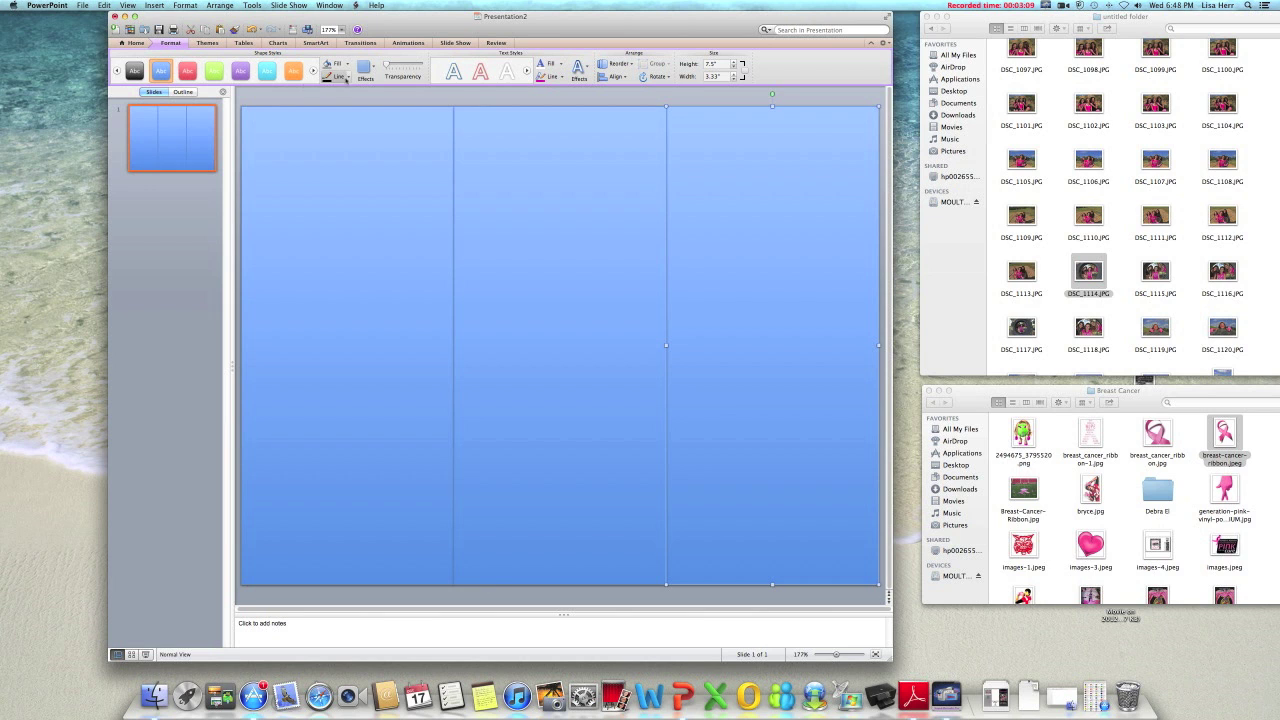
{"action": "left_click", "coordinate": [348, 78]}
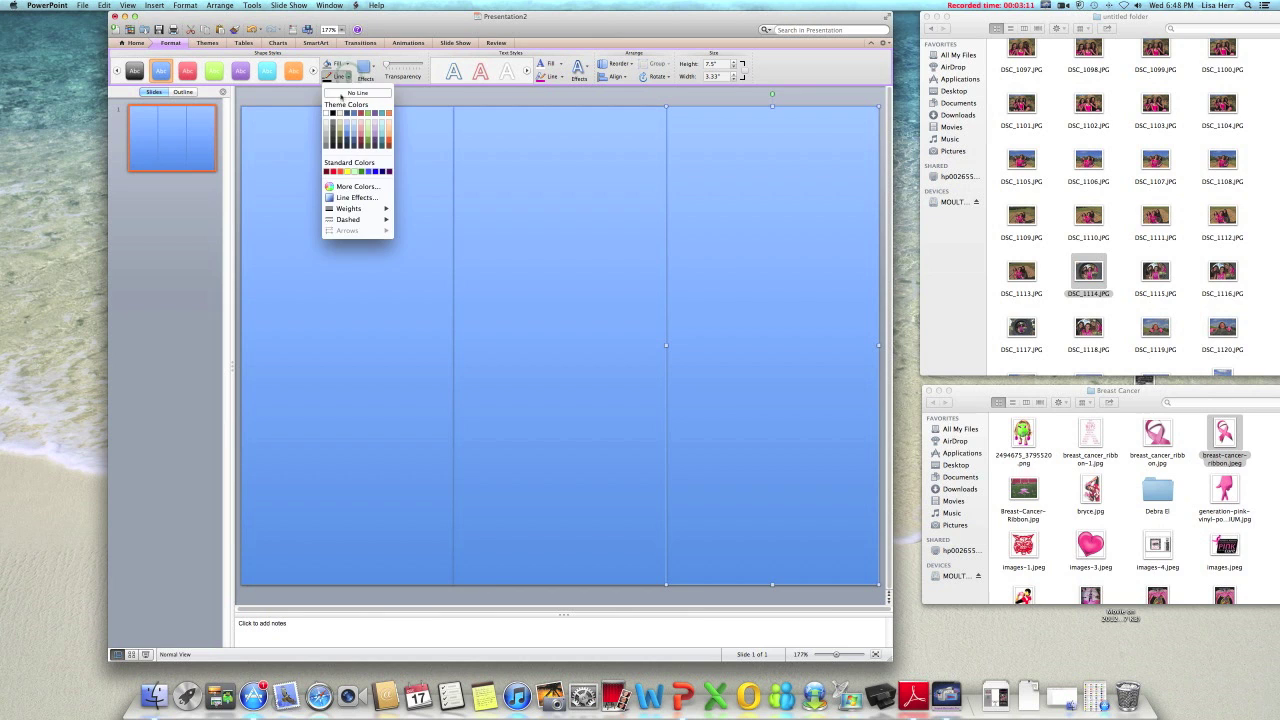
{"action": "left_click", "coordinate": [333, 114]}
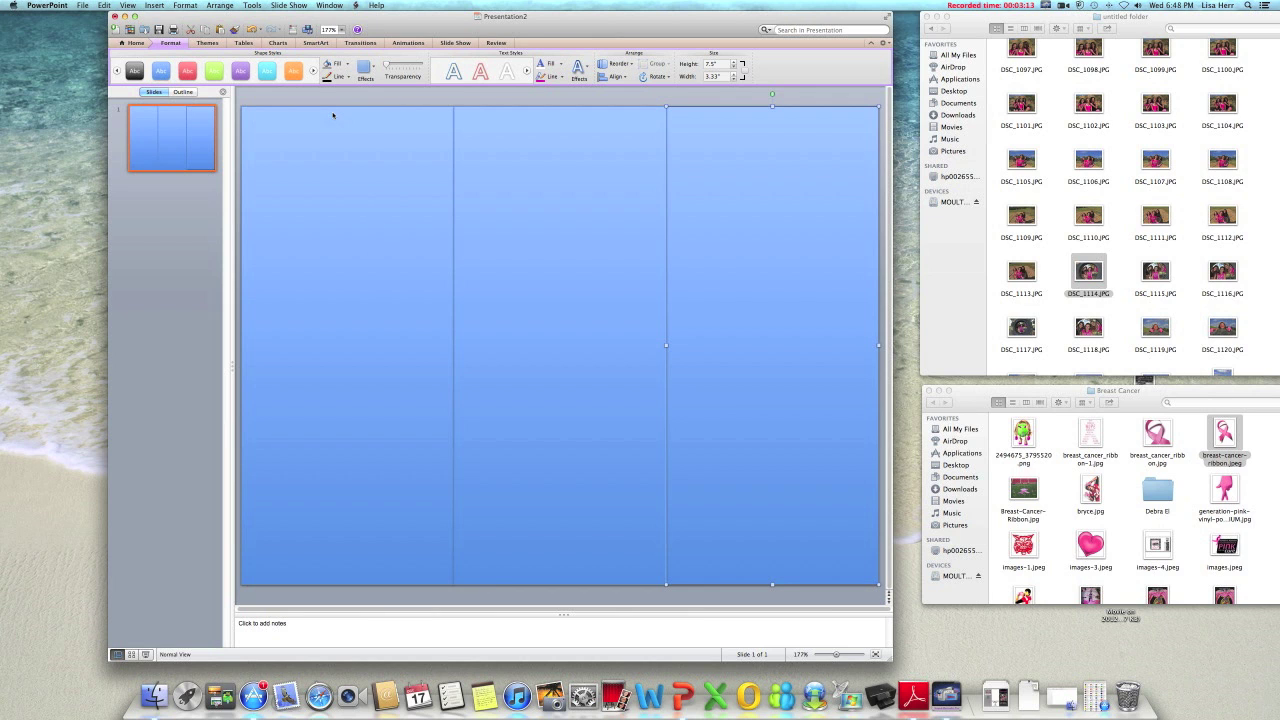
{"action": "left_click", "coordinate": [346, 64]}
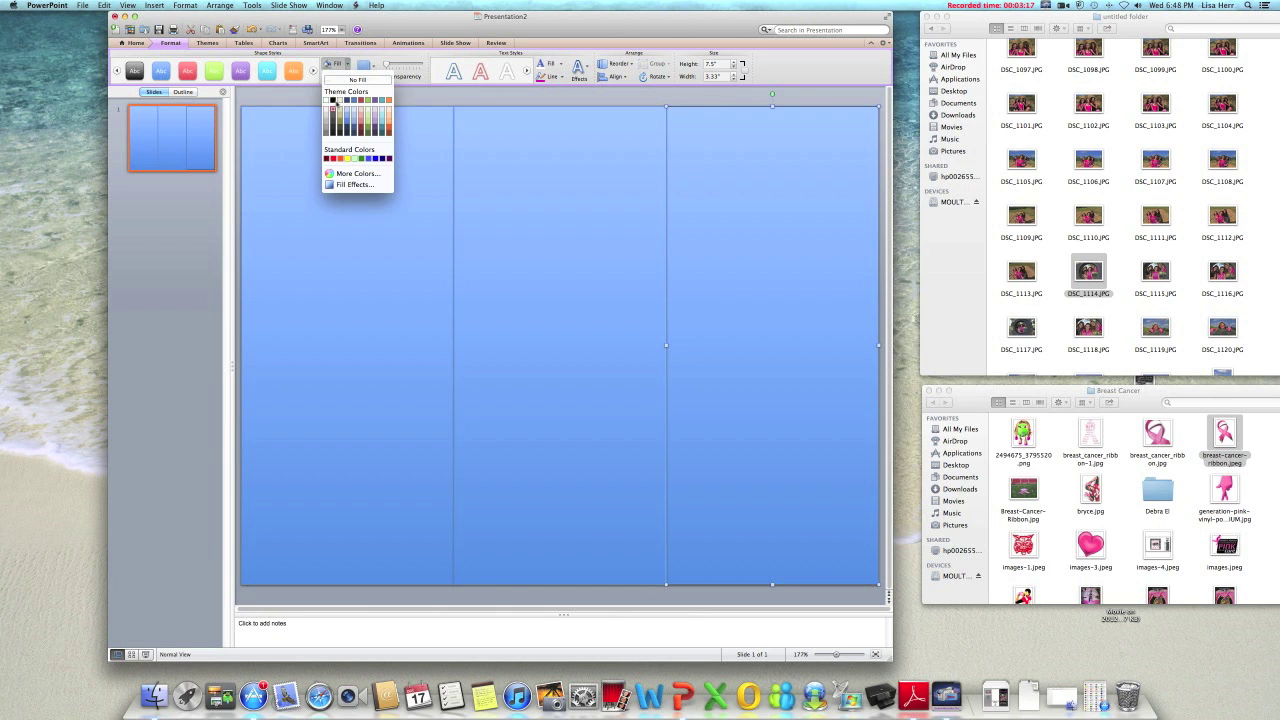
{"action": "left_click", "coordinate": [333, 100]}
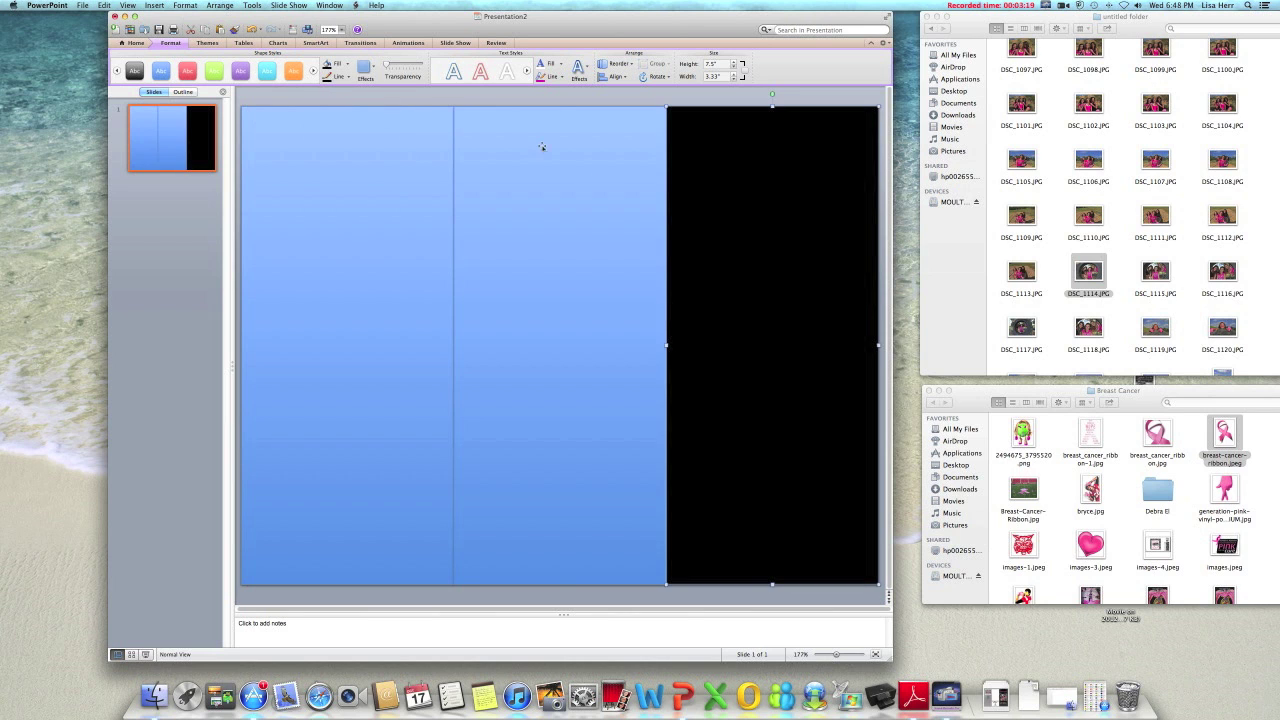
- Fill the middle rectangle with white and the left rectangle with medium grey
{"action": "left_click", "coordinate": [555, 205]}
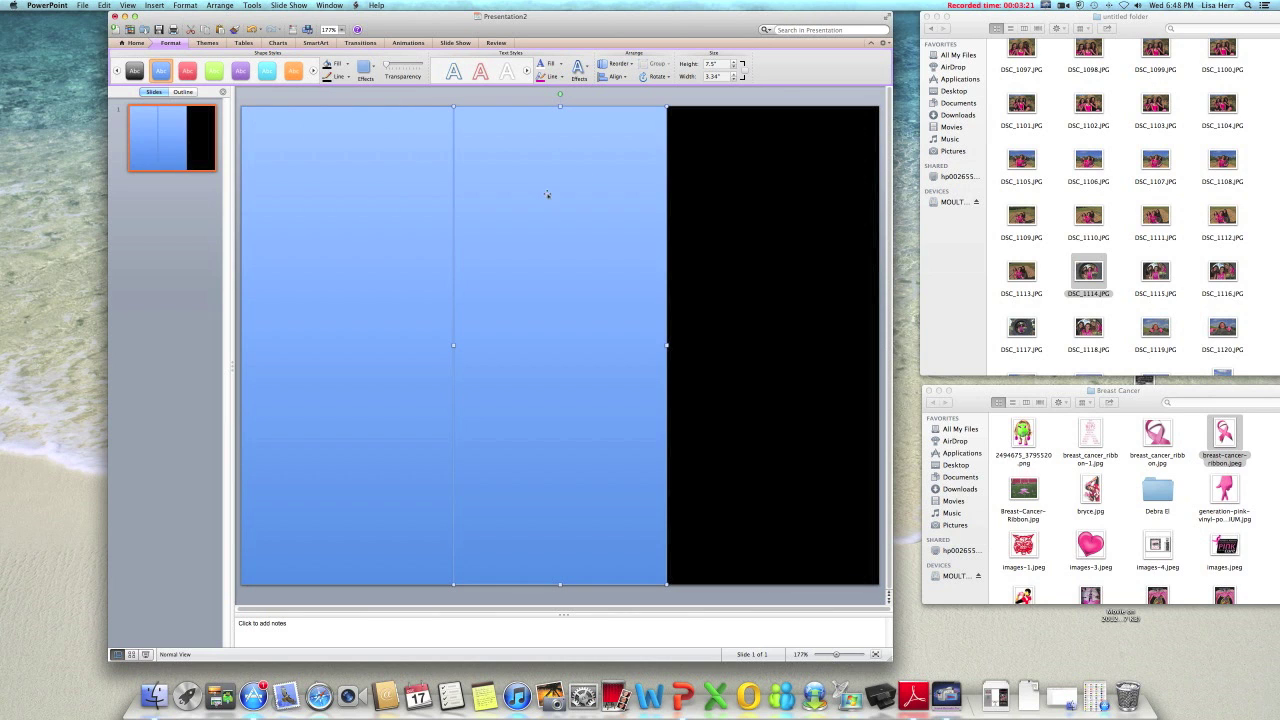
{"action": "left_click", "coordinate": [346, 64]}
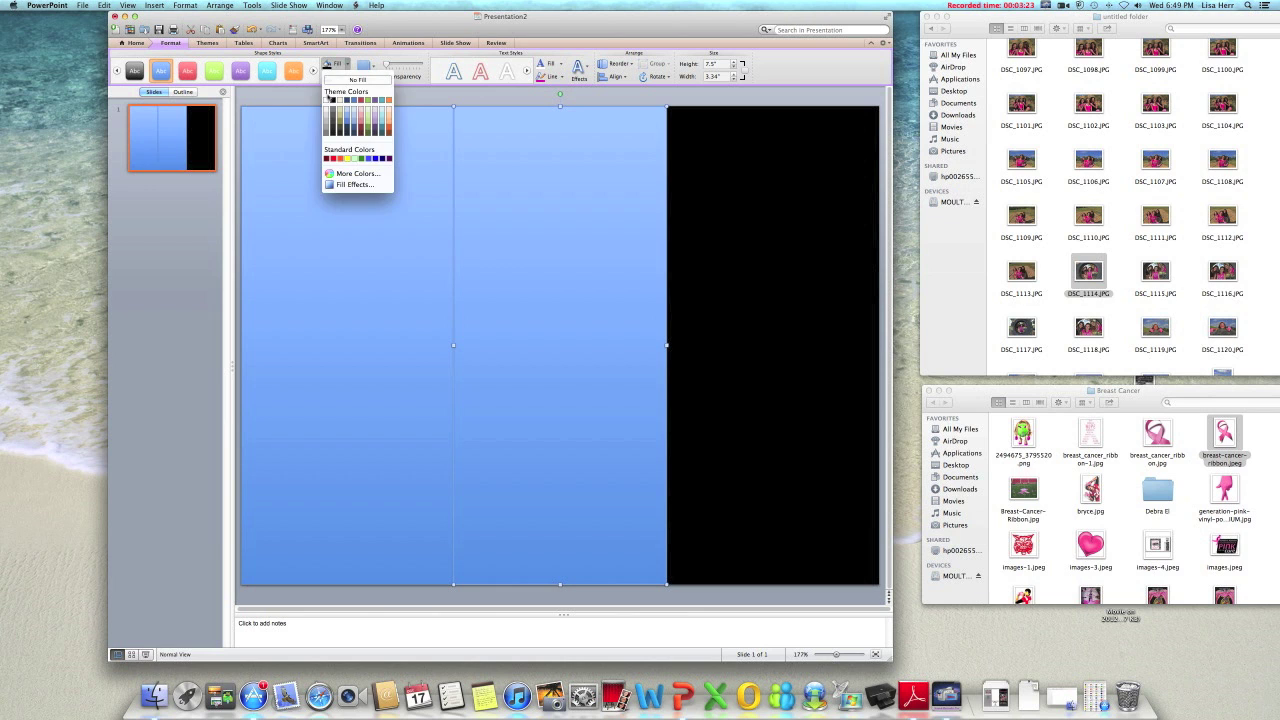
{"action": "left_click", "coordinate": [326, 100]}
{"action": "left_click", "coordinate": [360, 194]}
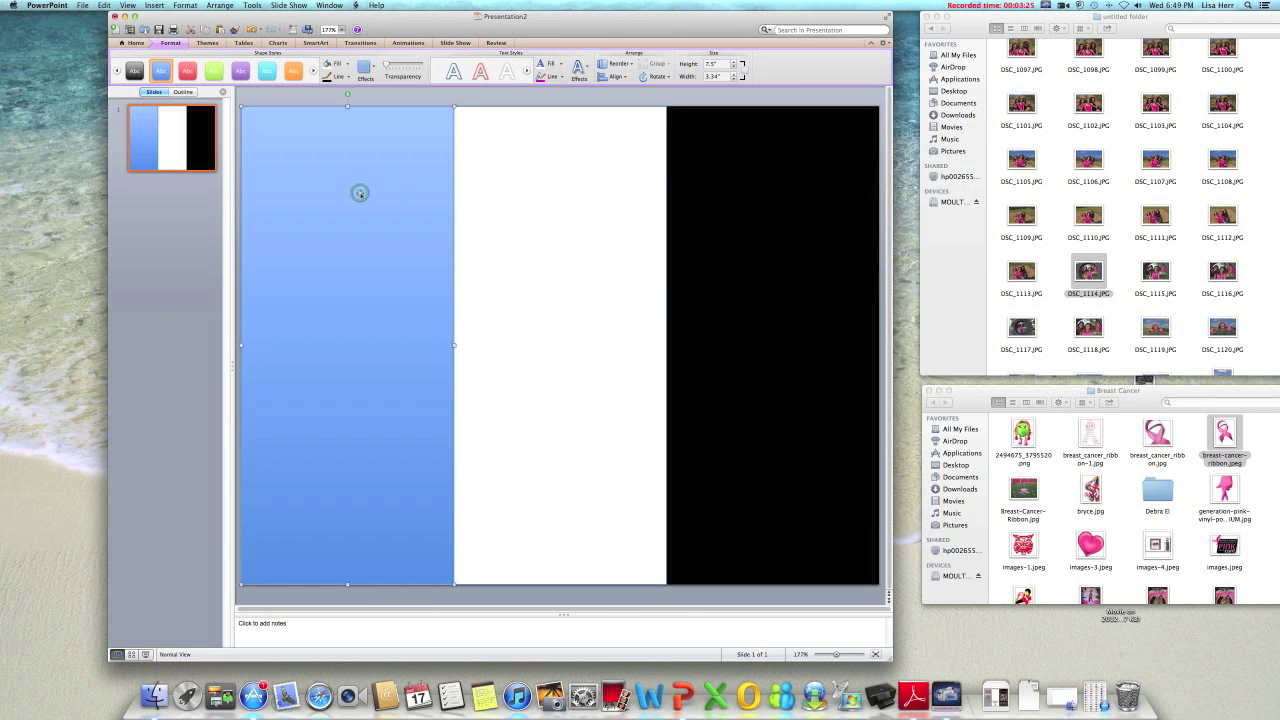
{"action": "left_click", "coordinate": [347, 64]}
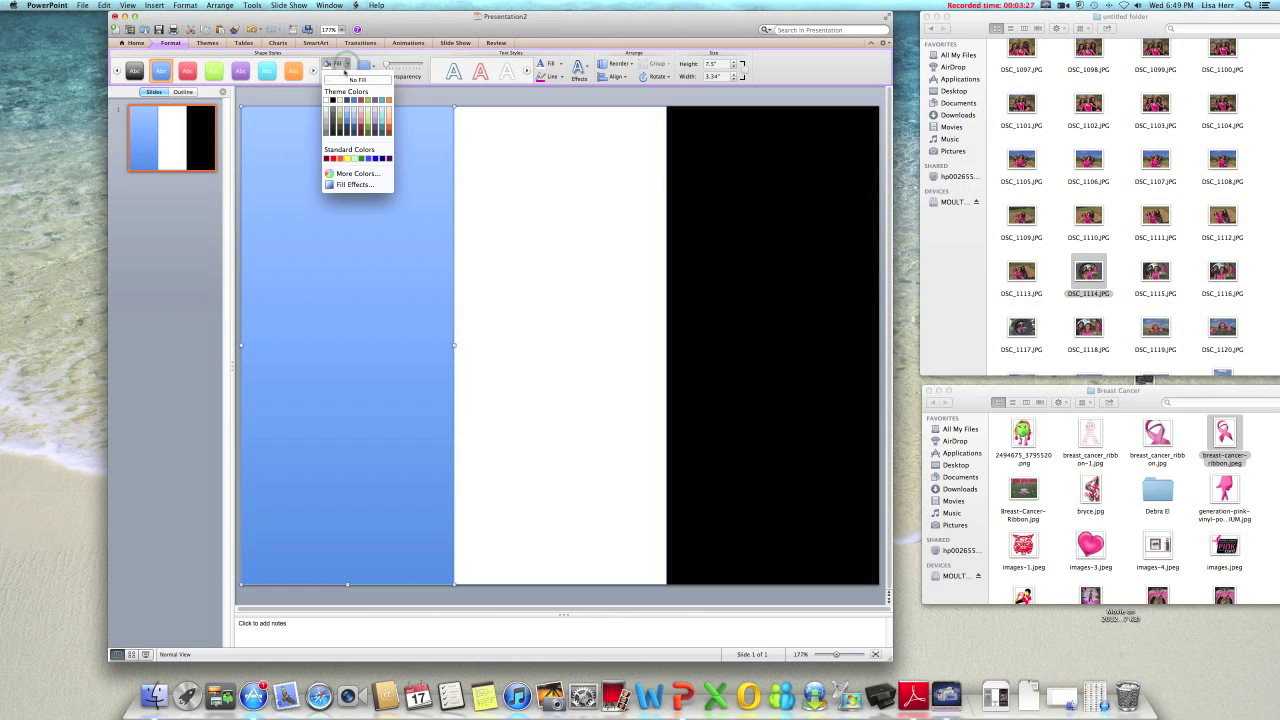
{"action": "left_click", "coordinate": [326, 125]}
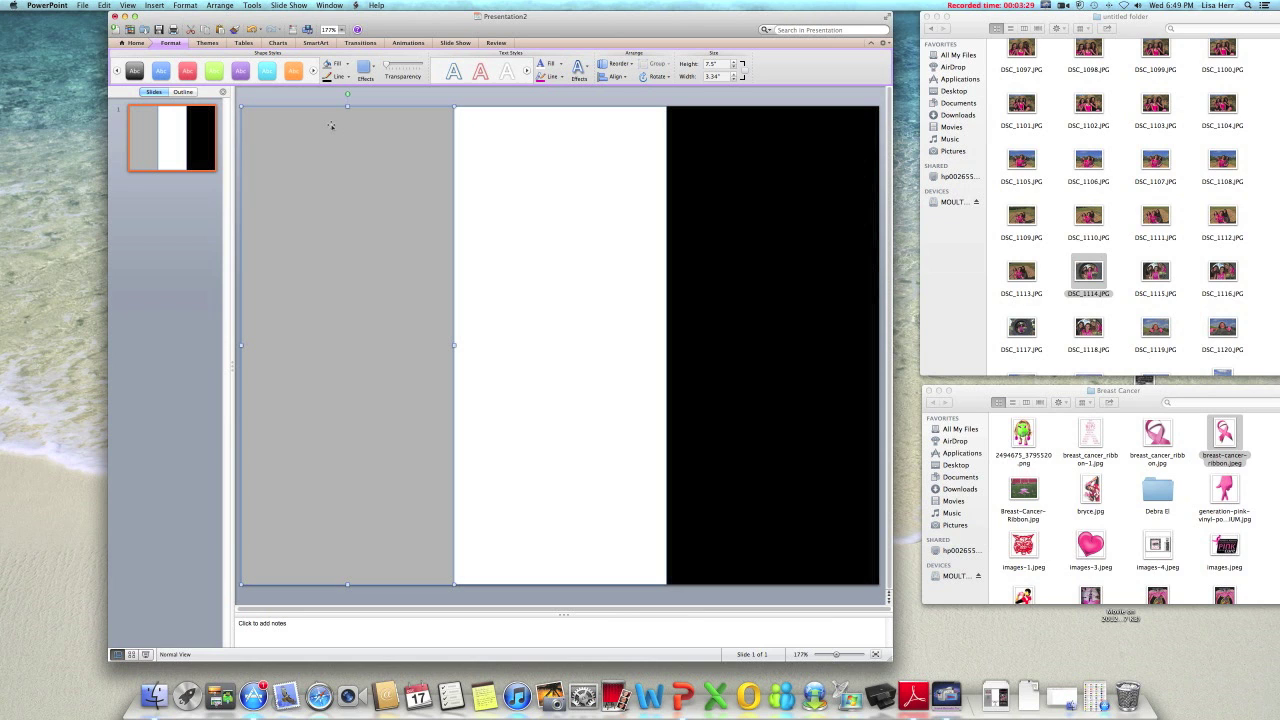
- Apply a black outline to the white middle rectangle and the grey left rectangle, then deselect them
{"action": "left_click", "coordinate": [541, 165]}
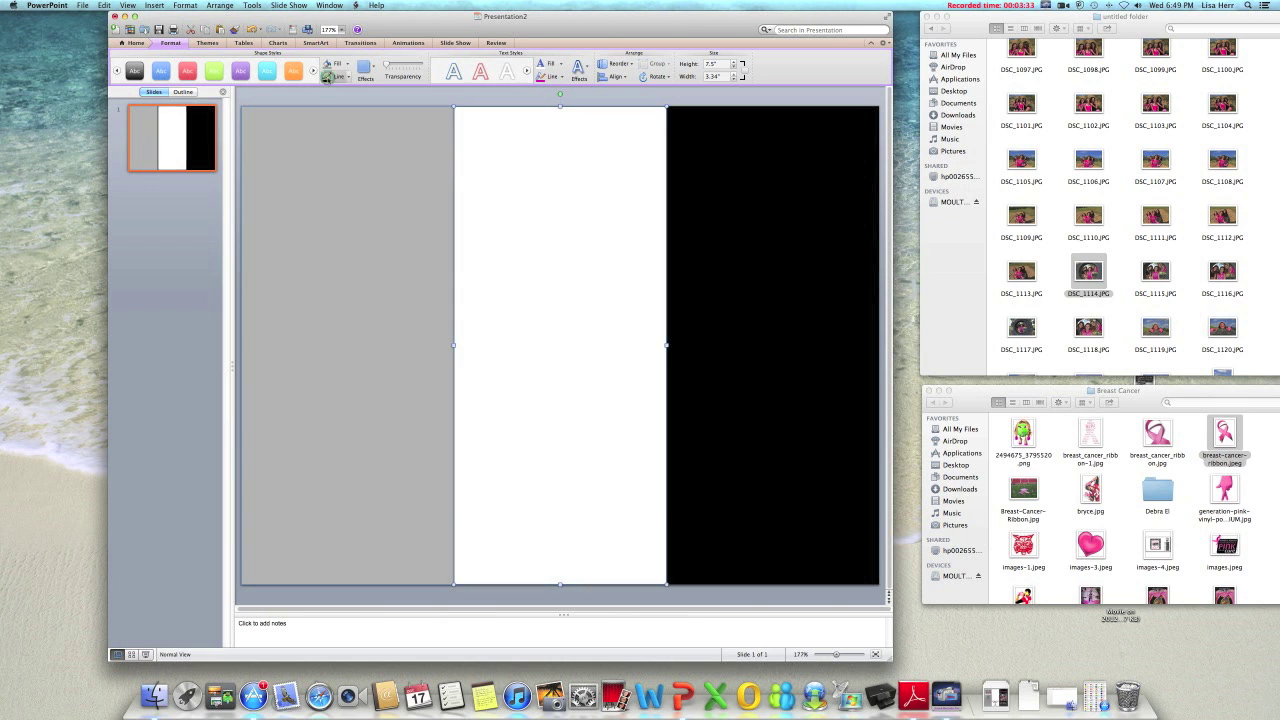
{"action": "left_click", "coordinate": [396, 177]}
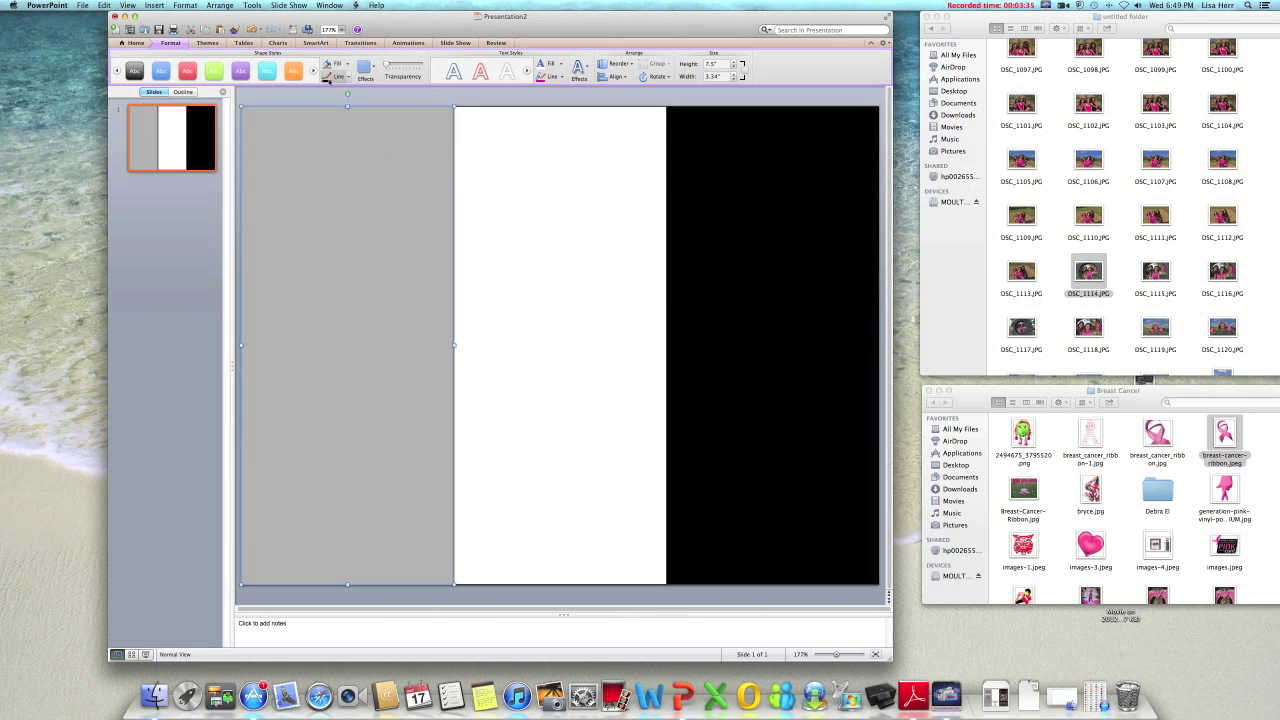
{"action": "left_click", "coordinate": [329, 76]}
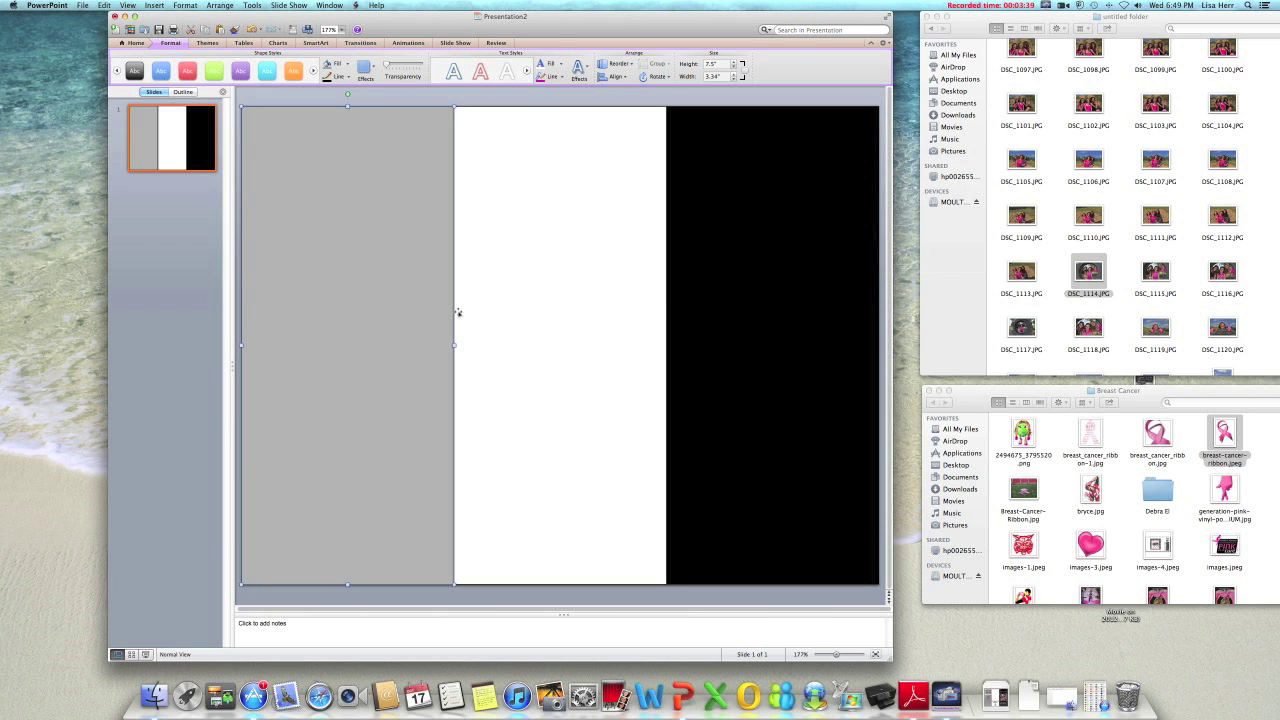
{"action": "left_click", "coordinate": [697, 97]}
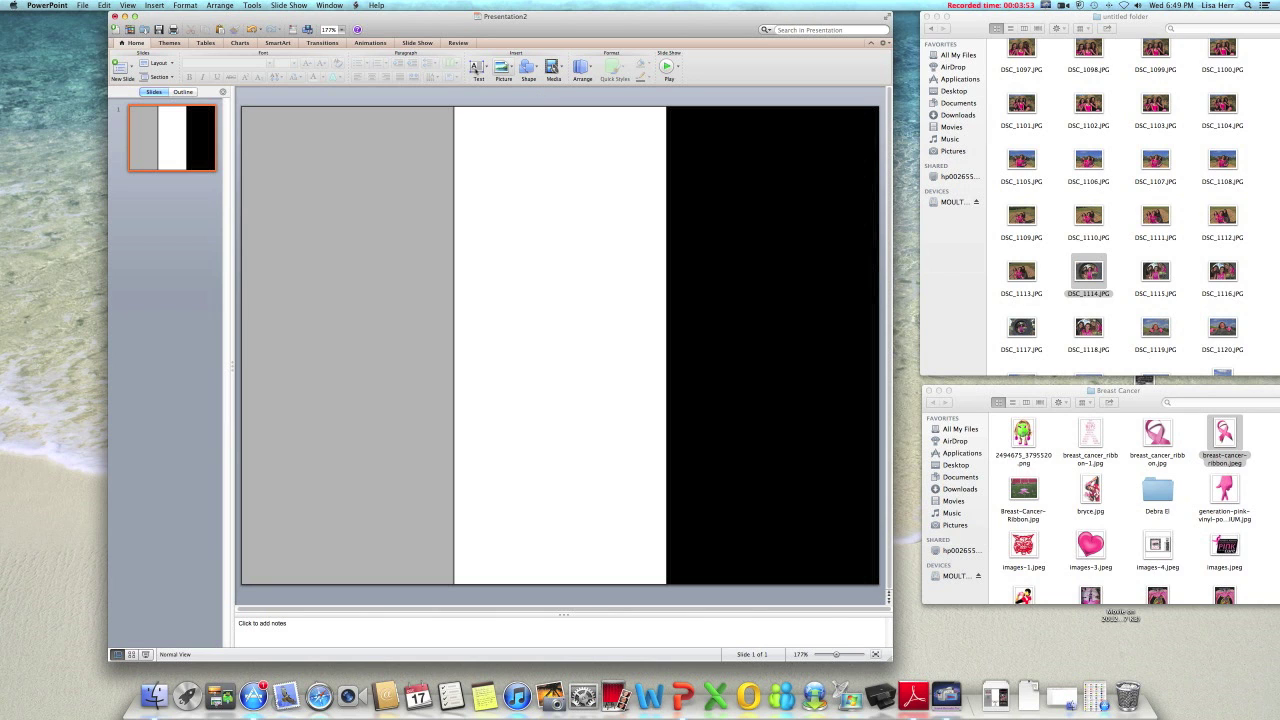
- Insert a WordArt object on the slide with the text "Front Door"
{"action": "left_click", "coordinate": [485, 70]}
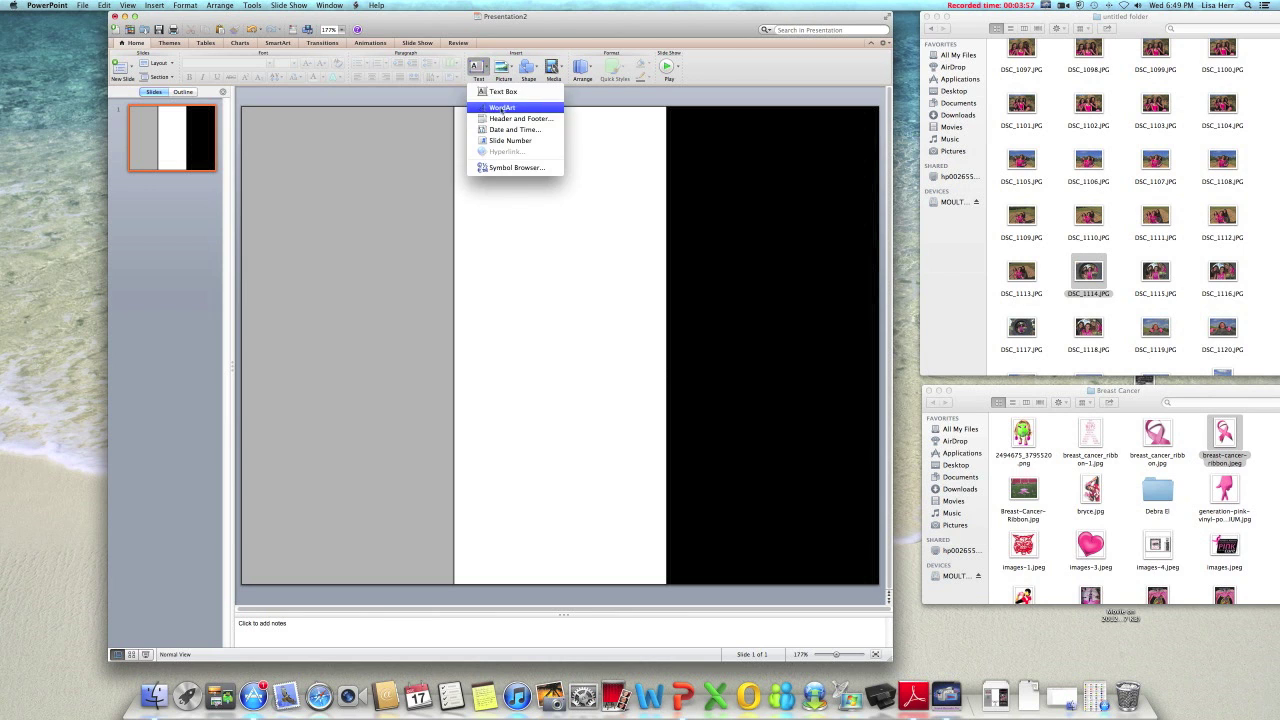
{"action": "left_click", "coordinate": [493, 108]}
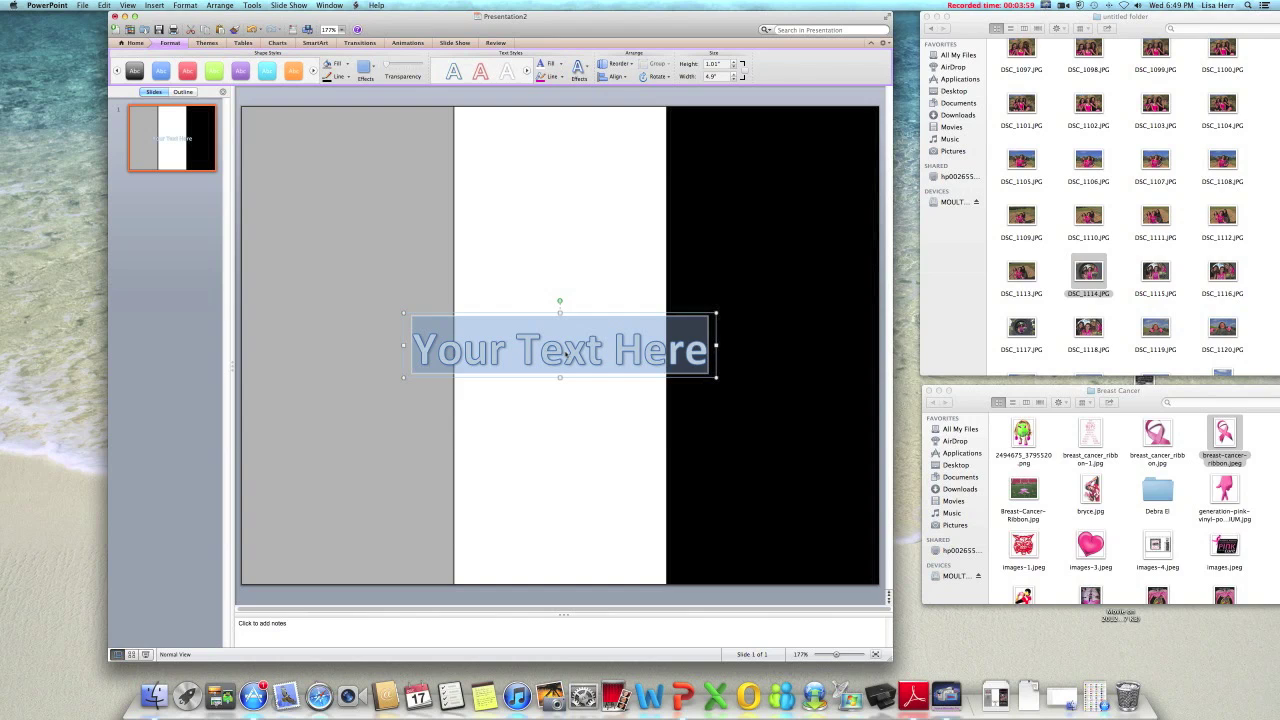
{"action": "type", "text": "Front"}
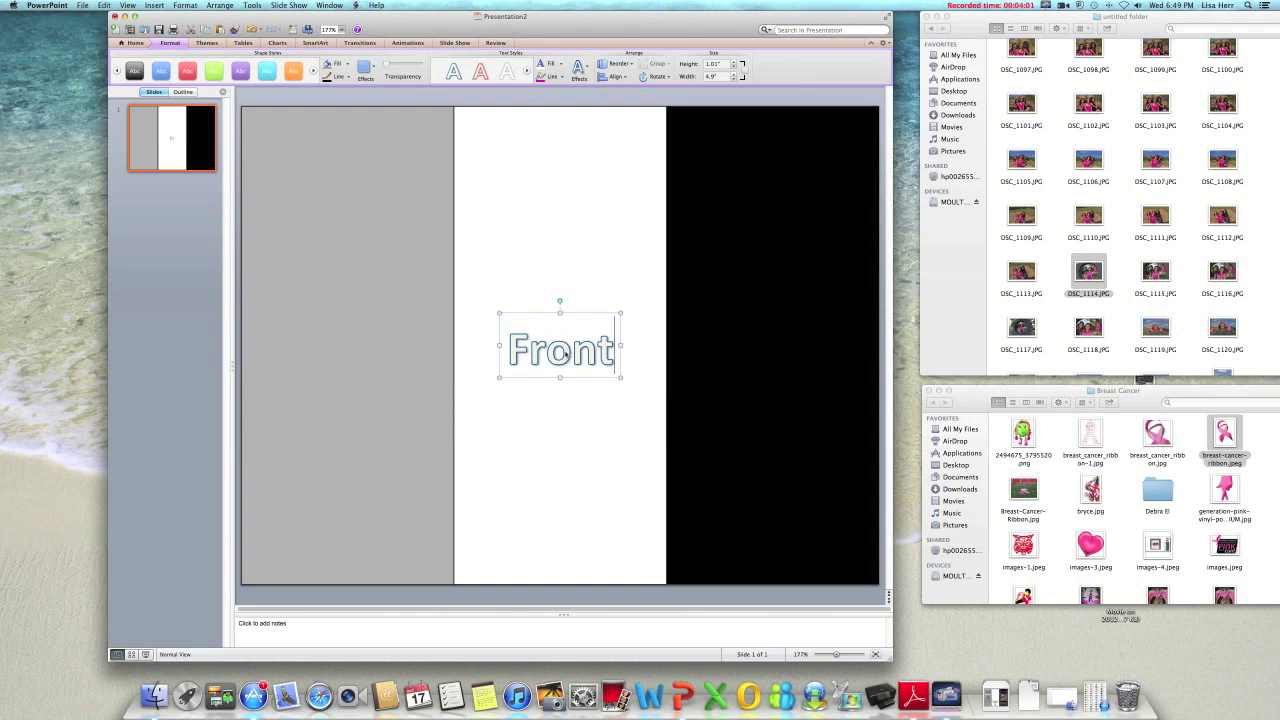
{"action": "type", "text": " Door"}
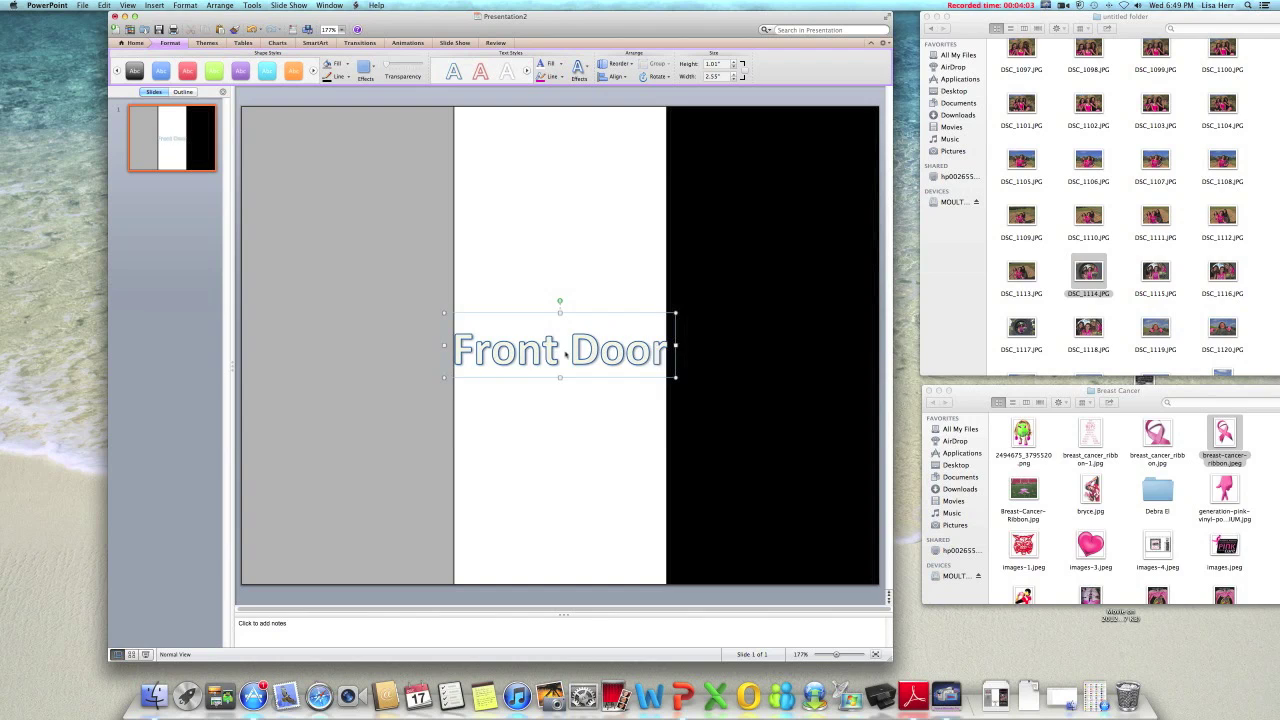
- Change the font of the whole "Front Door" WordArt text to Hobo Std
{"action": "left_click_drag", "start_coordinate": [446, 350], "coordinate": [691, 352]}
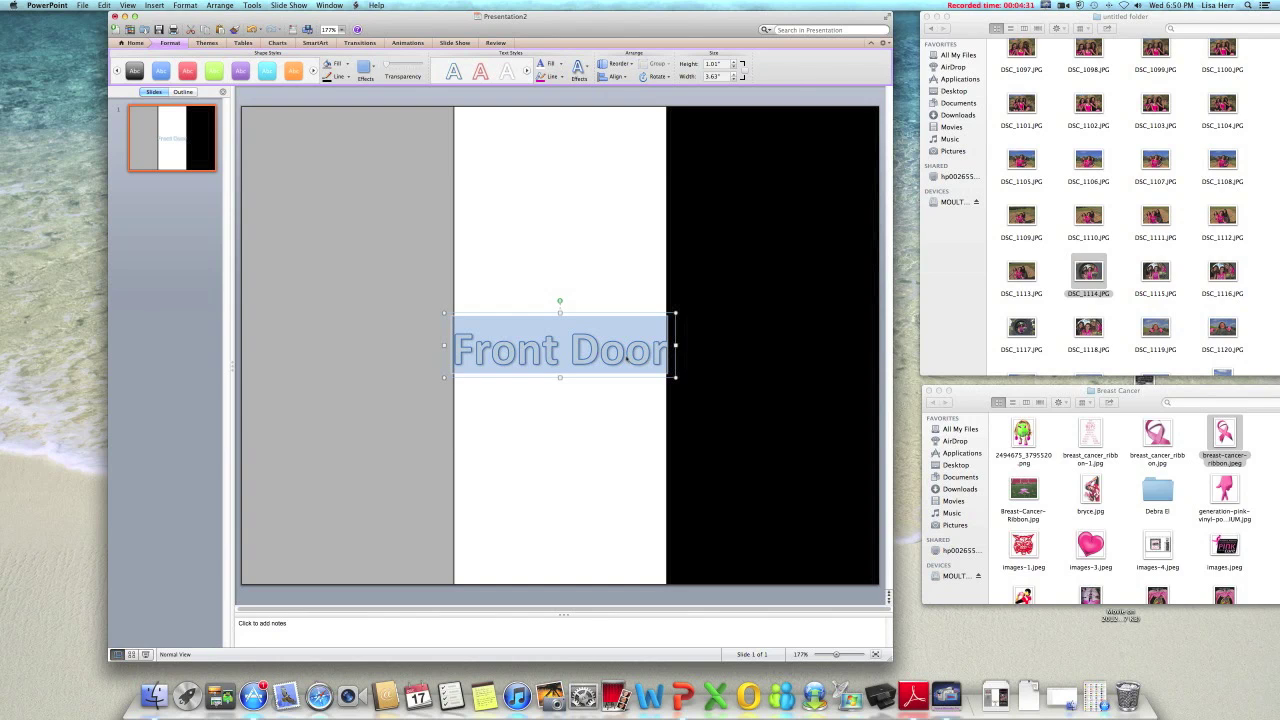
{"action": "left_click", "coordinate": [134, 43]}
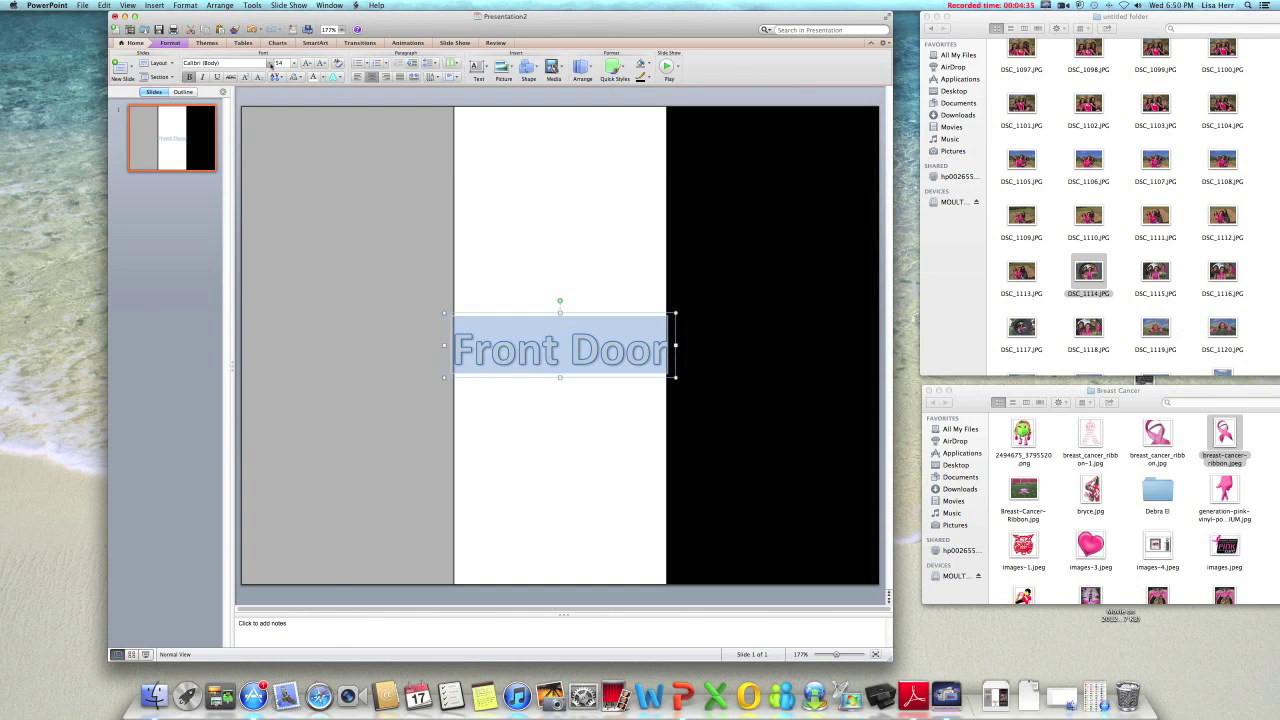
{"action": "left_click", "coordinate": [269, 63]}
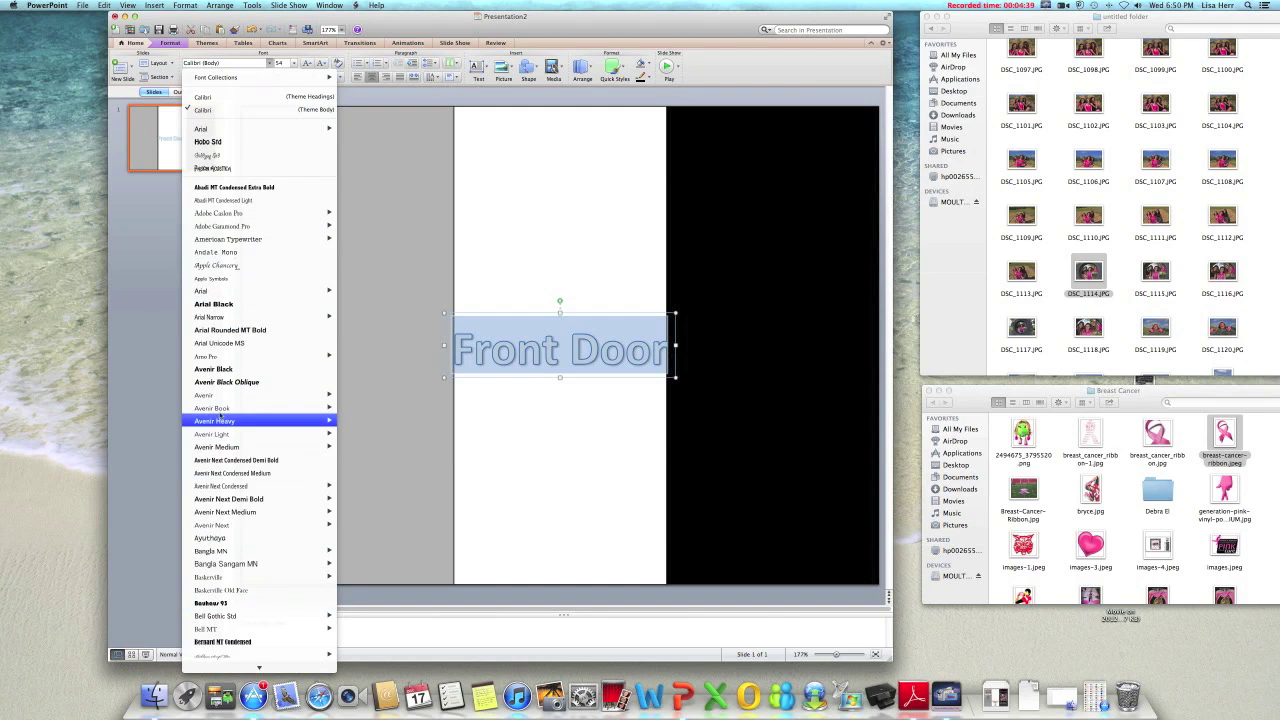
{"action": "mouse_move", "coordinate": [242, 397]}
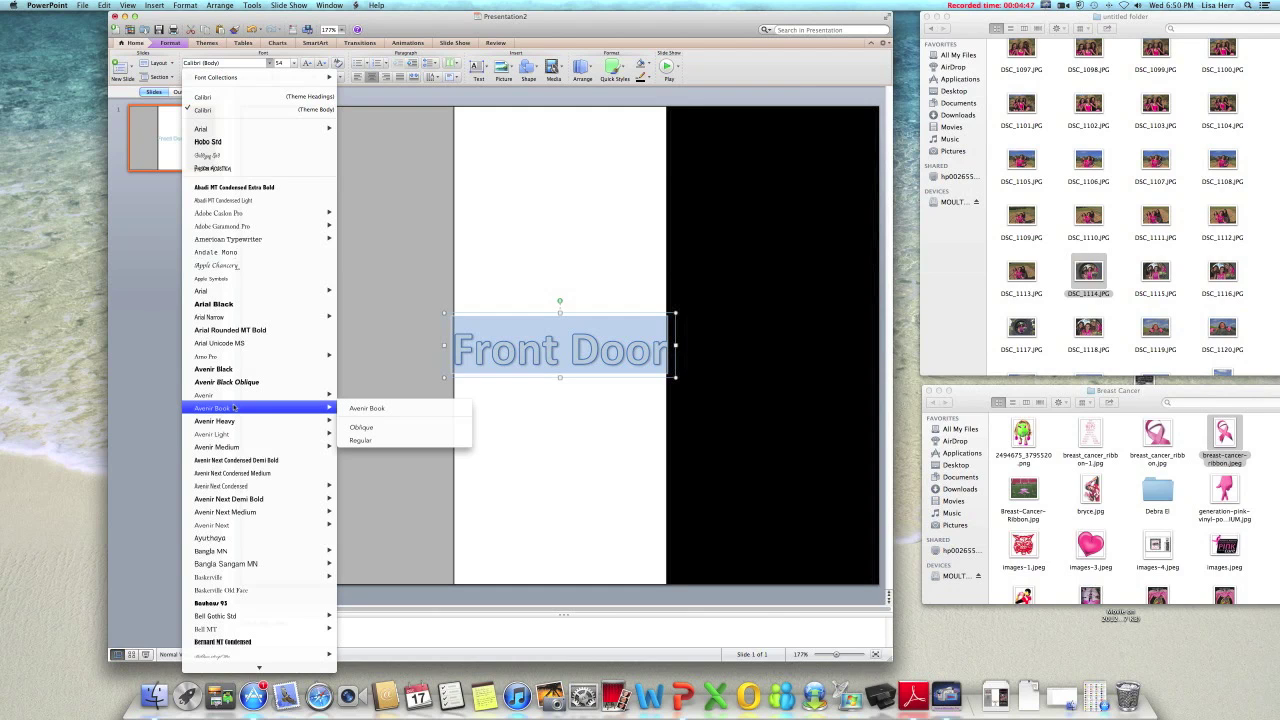
{"action": "scroll", "coordinate": [233, 408], "scroll_direction": "down", "scroll_amount": 3}
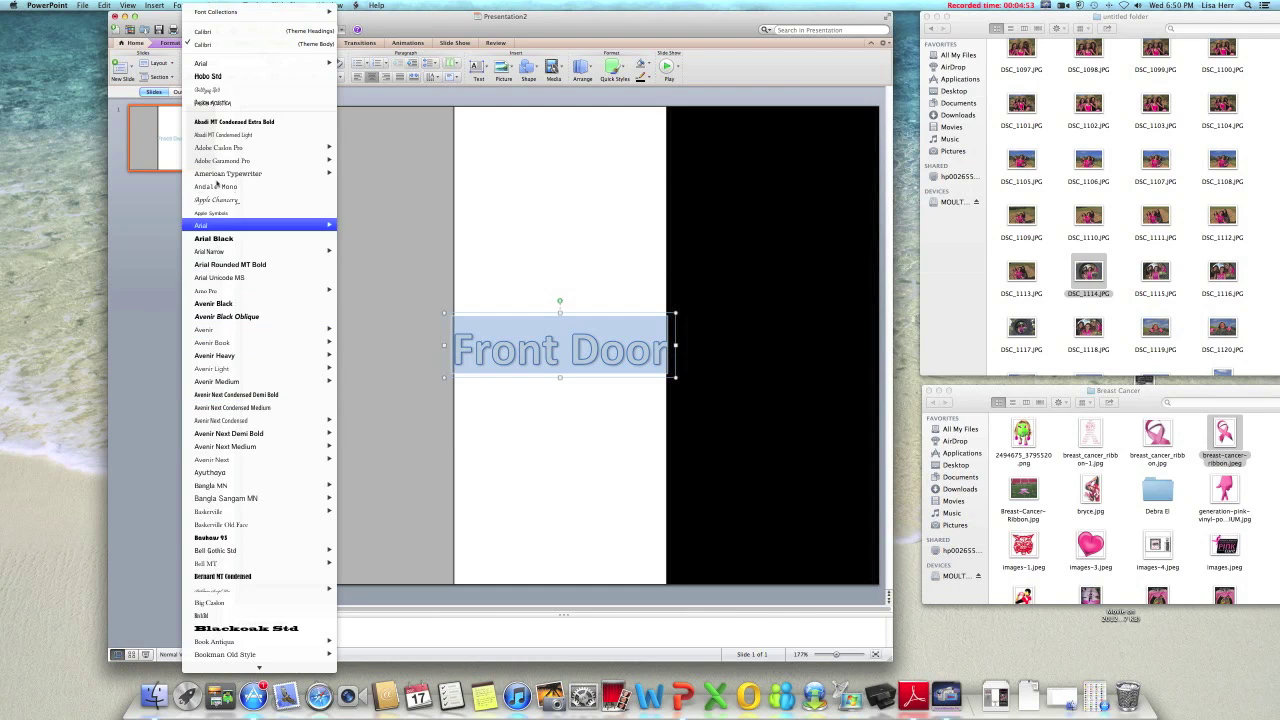
{"action": "left_click", "coordinate": [222, 78]}
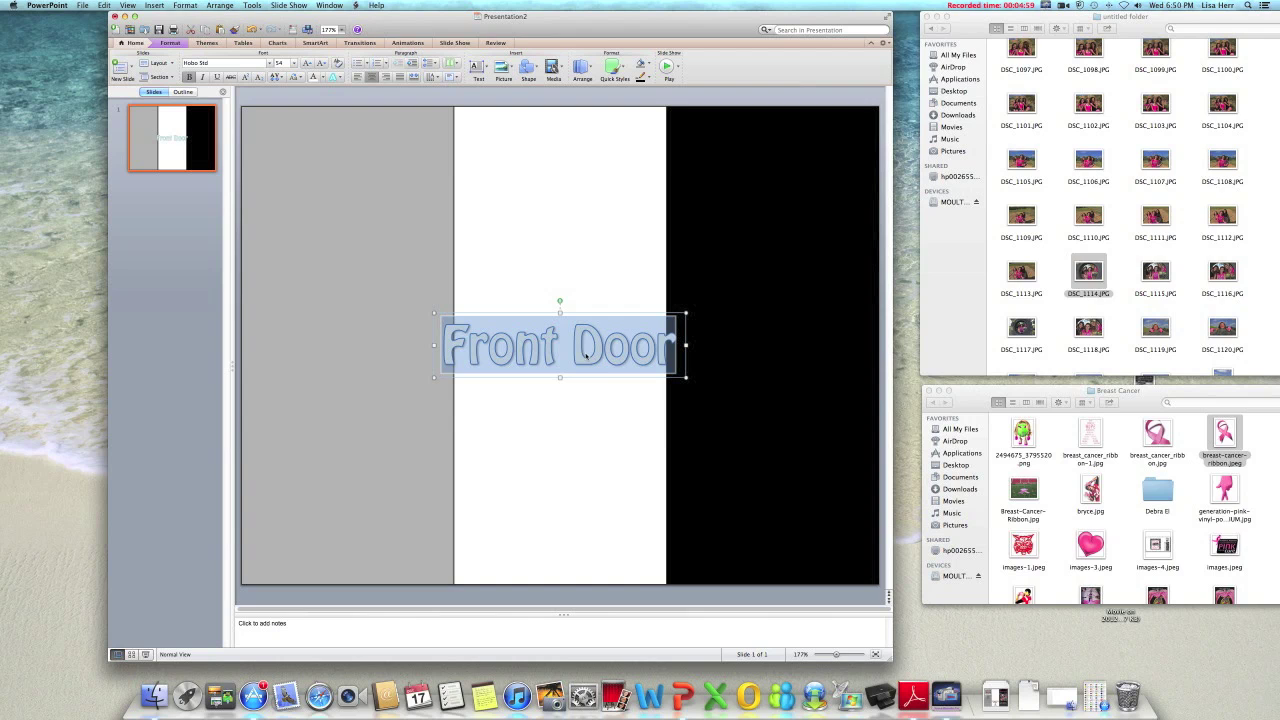
- Place the "Front Door" title near the top of the black panel and reduce its font size to 44 so it fits within the panel
{"action": "left_click_drag", "start_coordinate": [588, 377], "coordinate": [790, 213]}
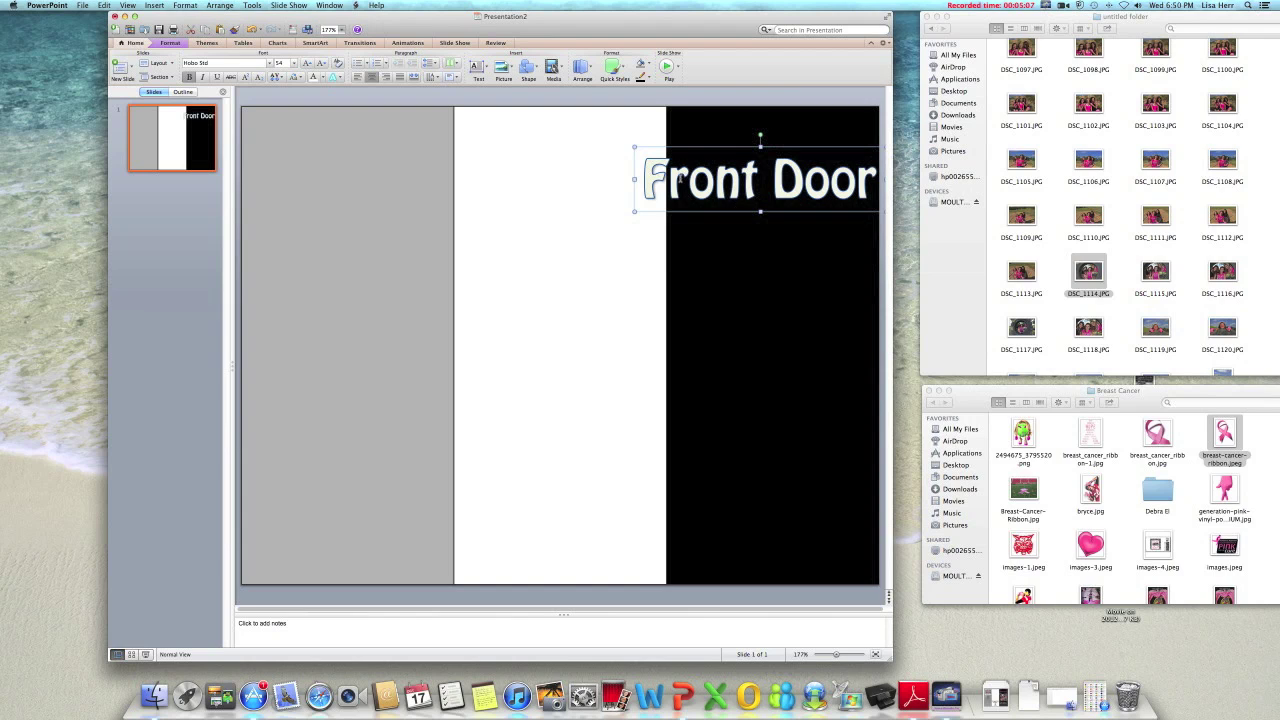
{"action": "left_click", "coordinate": [741, 182]}
{"action": "left_click", "coordinate": [306, 63]}
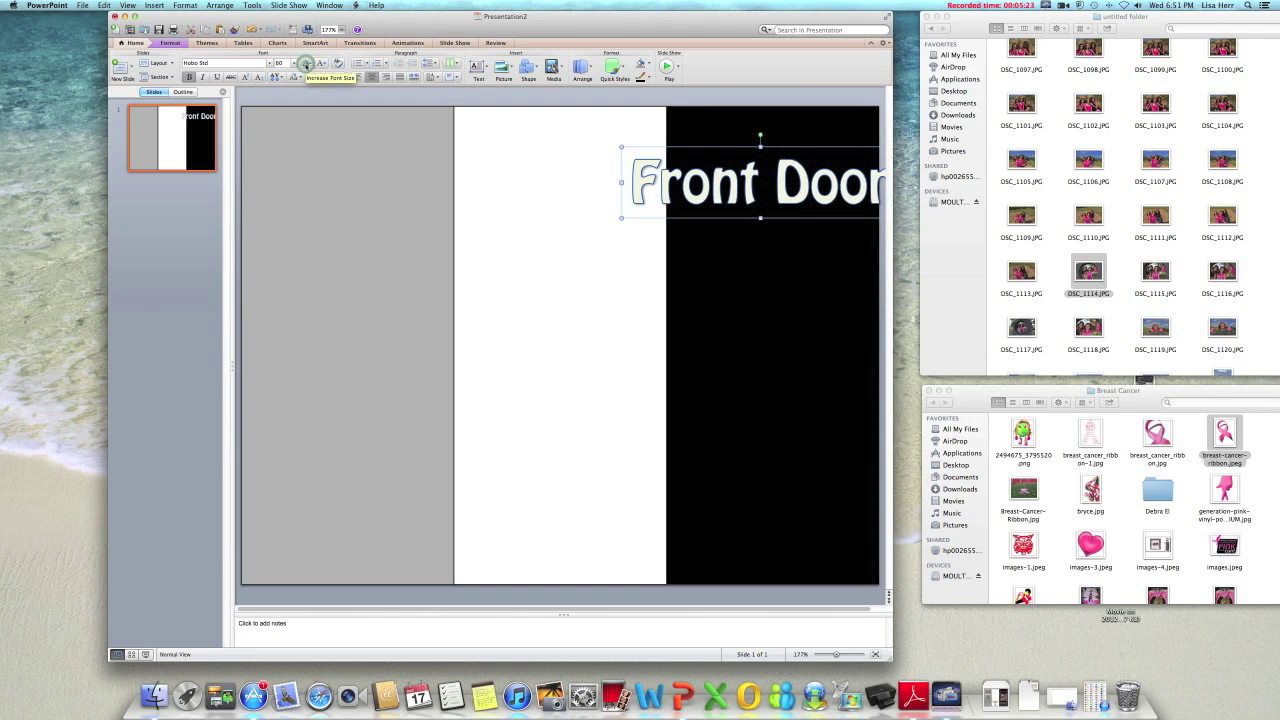
{"action": "left_click", "coordinate": [306, 63]}
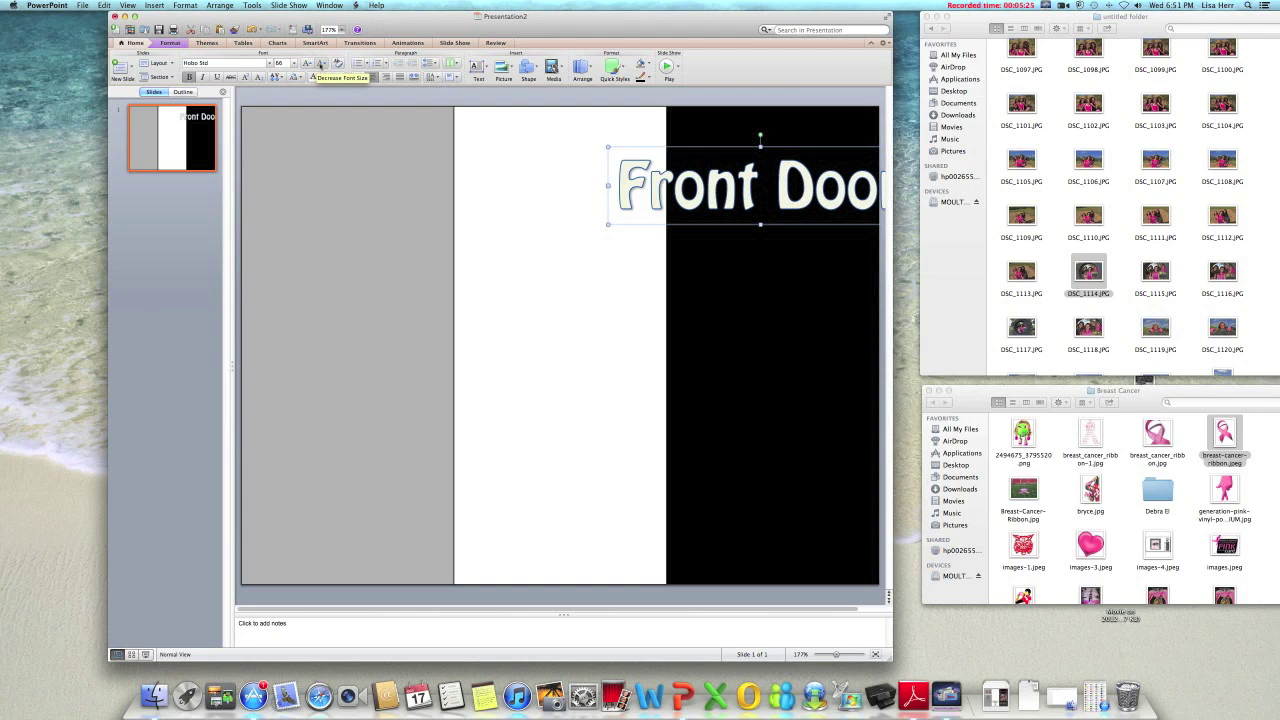
{"action": "left_click", "coordinate": [320, 63]}
{"action": "left_click", "coordinate": [320, 63]}
{"action": "left_click", "coordinate": [320, 63]}
{"action": "left_click", "coordinate": [320, 63]}
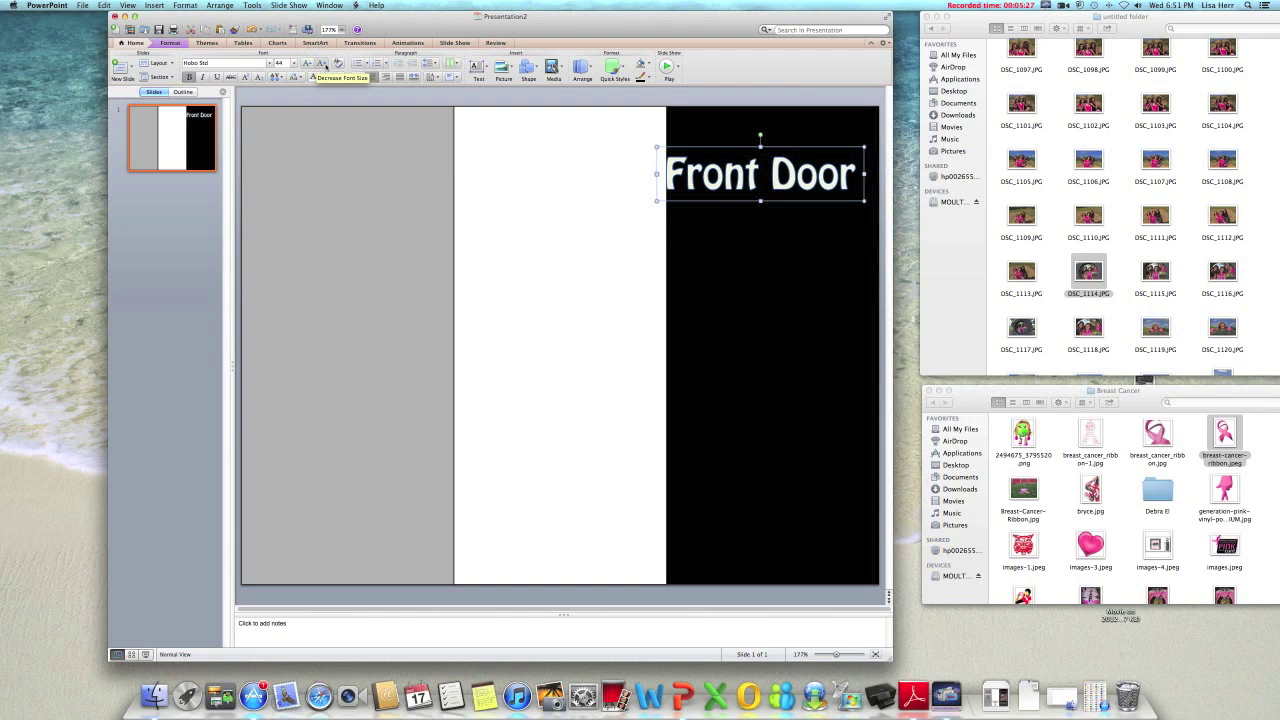
{"action": "left_click_drag", "start_coordinate": [714, 203], "coordinate": [723, 202]}
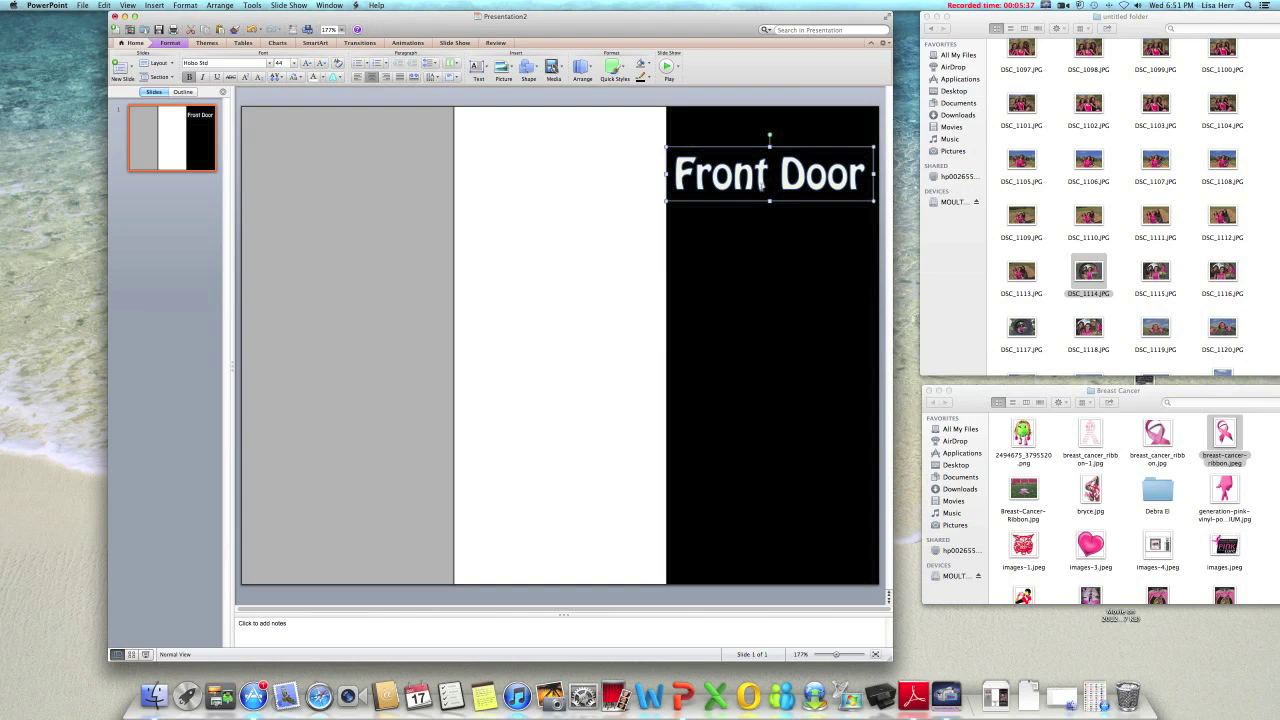
- Outline the "Front Door" text in pink and apply the upward-chevron warp transform to it
{"action": "left_click", "coordinate": [171, 44]}
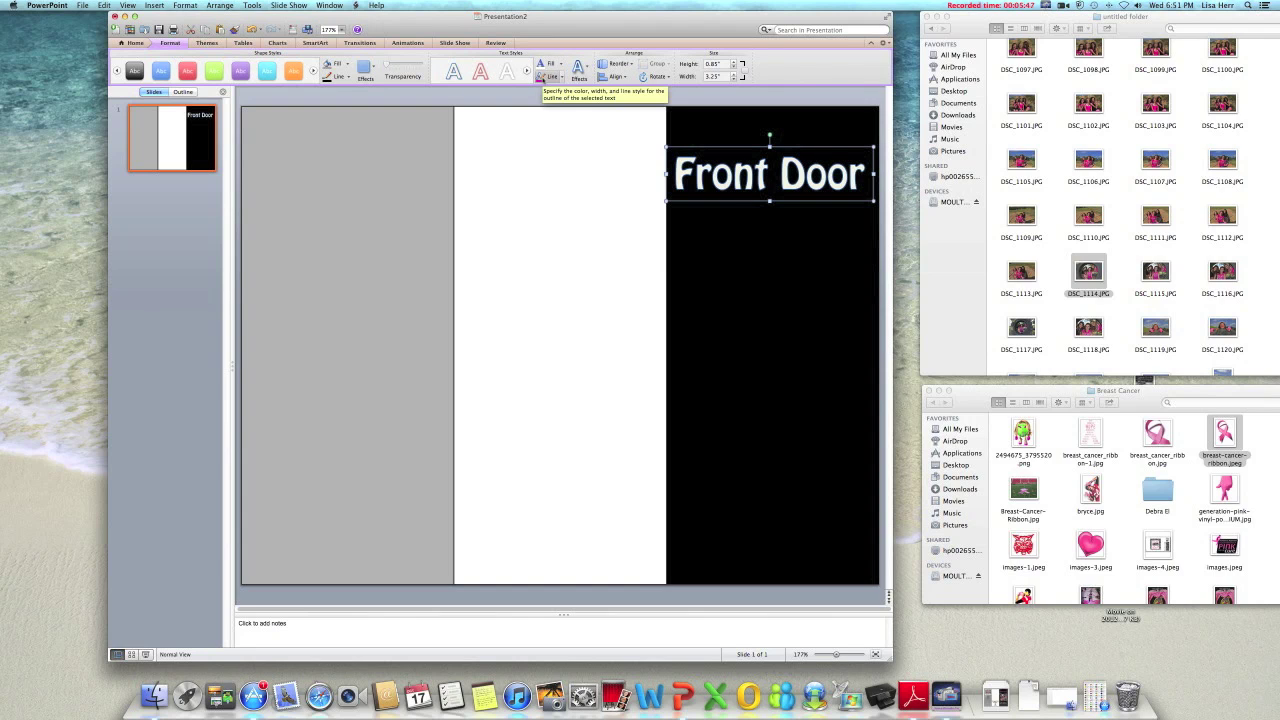
{"action": "left_click", "coordinate": [540, 78]}
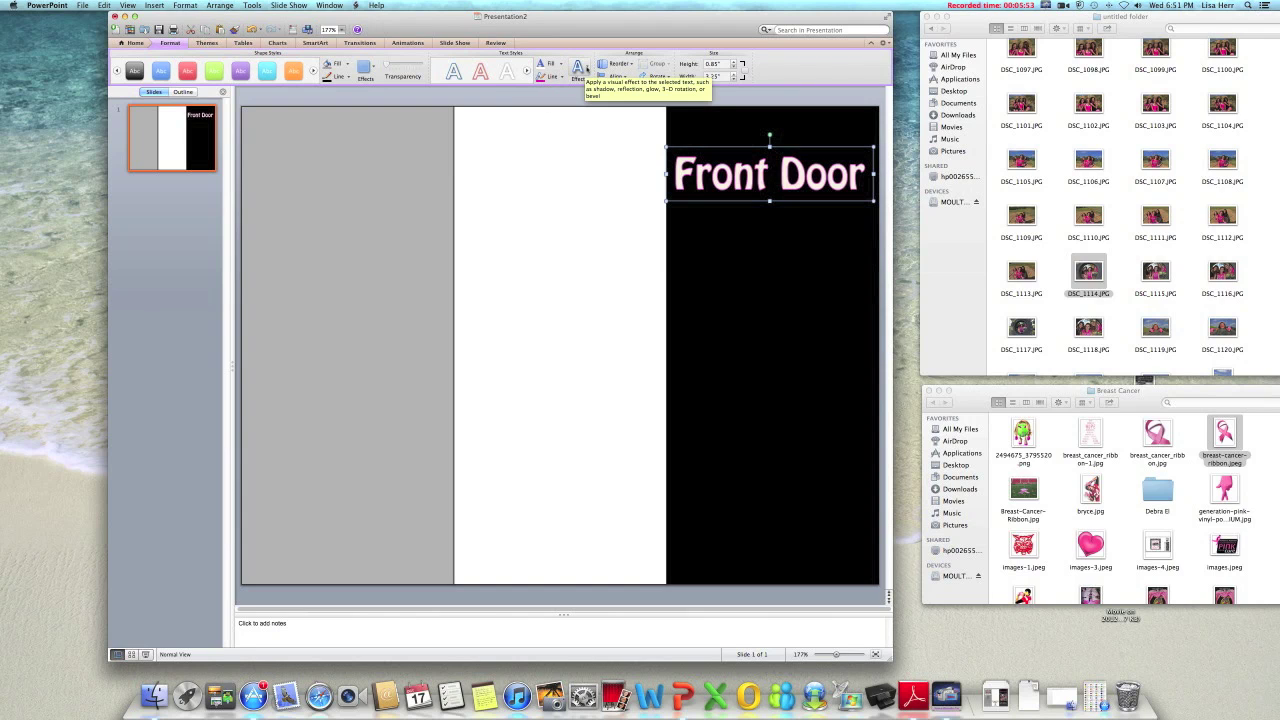
{"action": "left_click", "coordinate": [579, 68]}
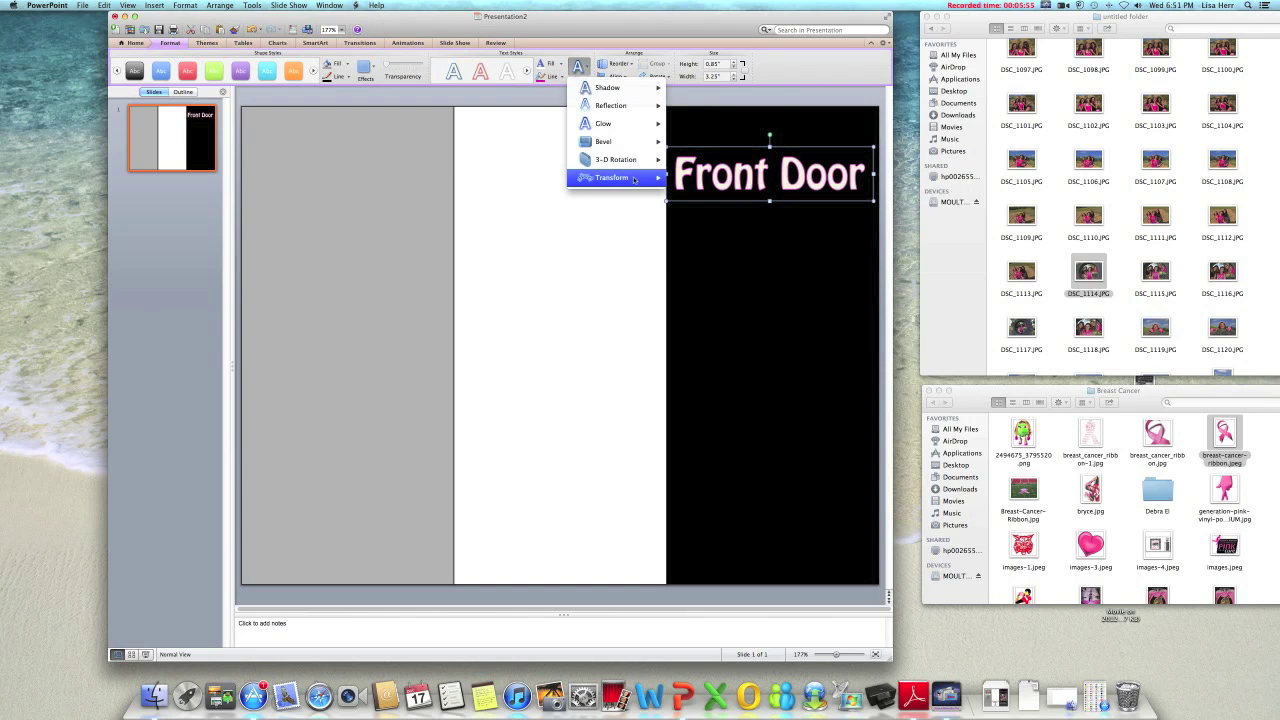
{"action": "mouse_move", "coordinate": [636, 181]}
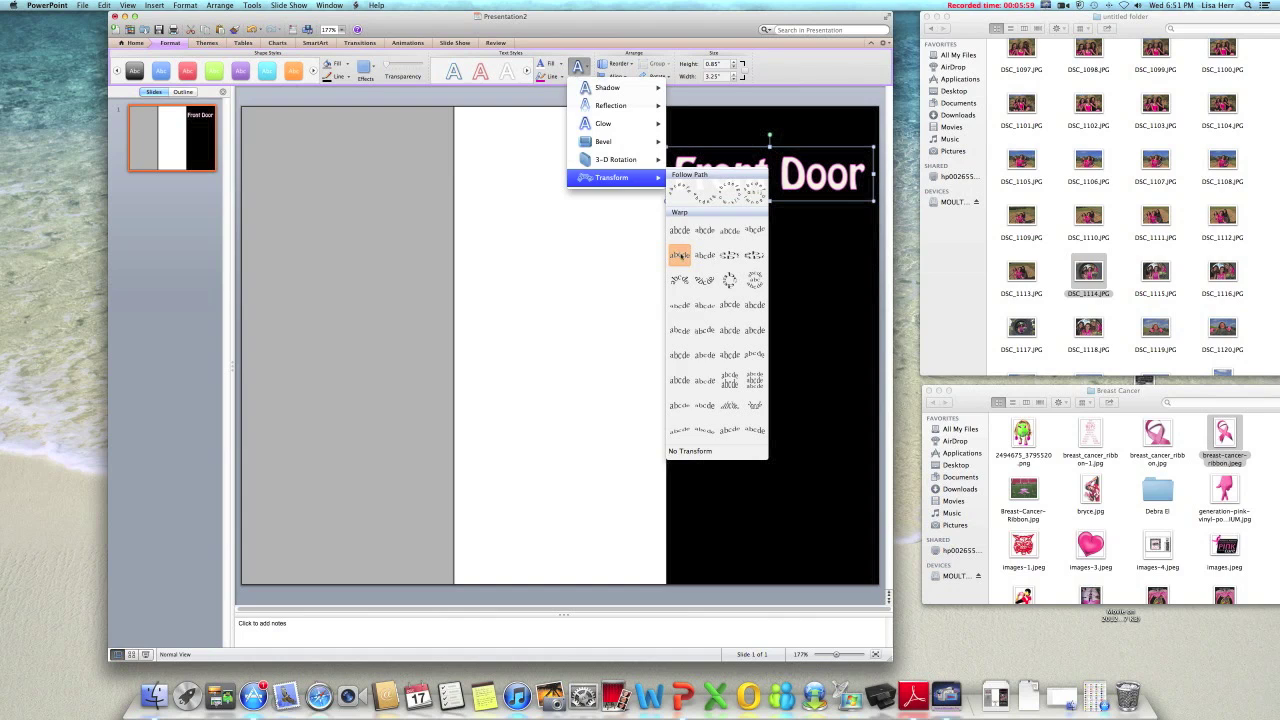
{"action": "left_click", "coordinate": [680, 256]}
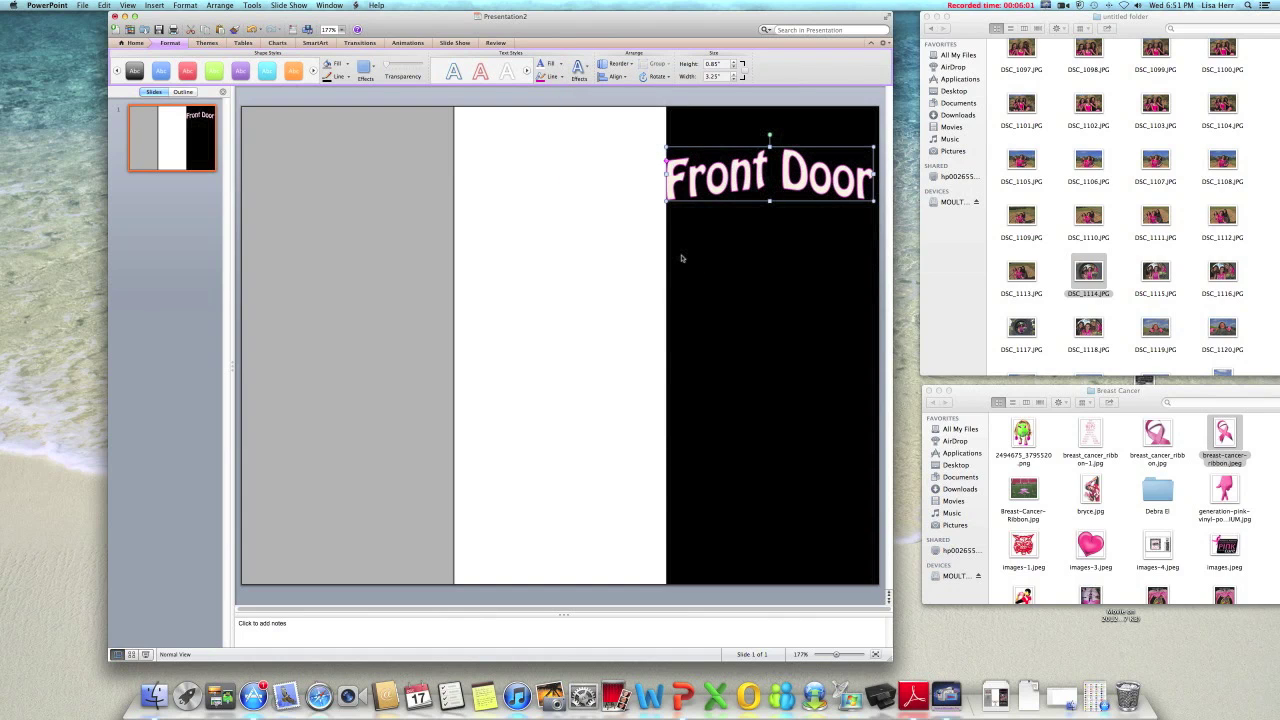
- Remove the warp transform from the "Front Door" WordArt text so it has no transform
{"action": "left_click", "coordinate": [588, 72]}
{"action": "mouse_move", "coordinate": [594, 90]}
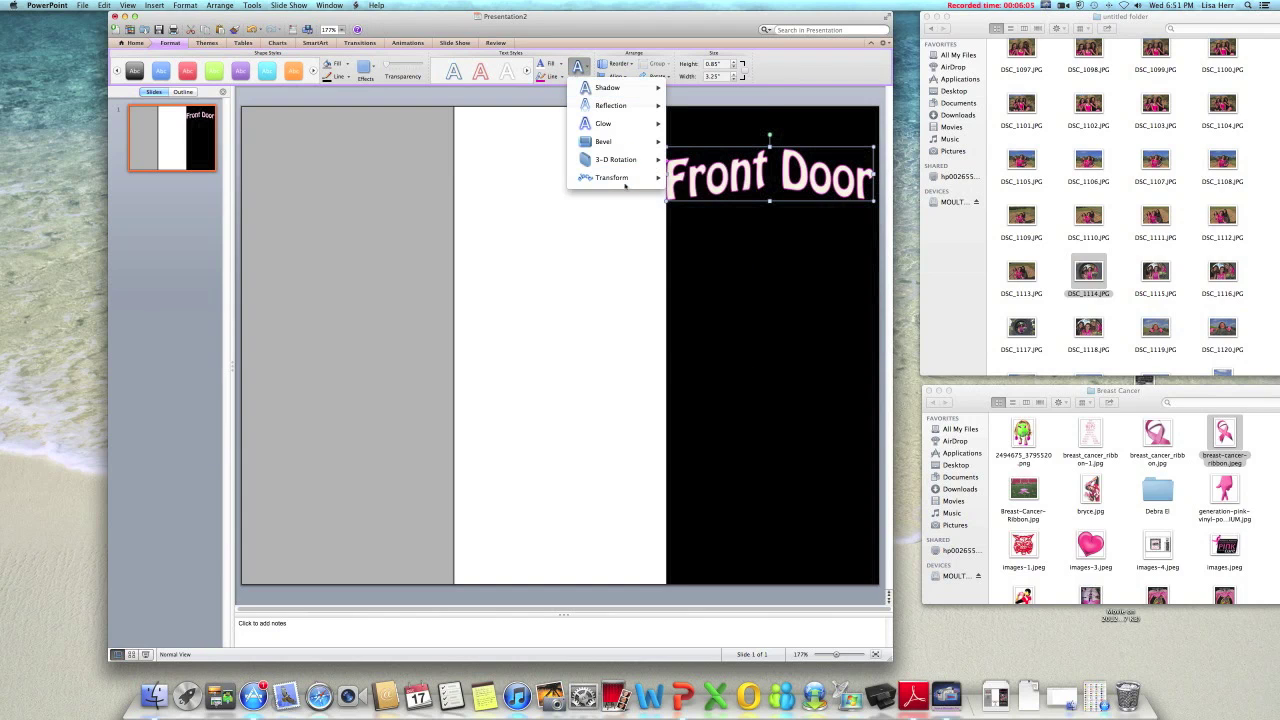
{"action": "mouse_move", "coordinate": [611, 177]}
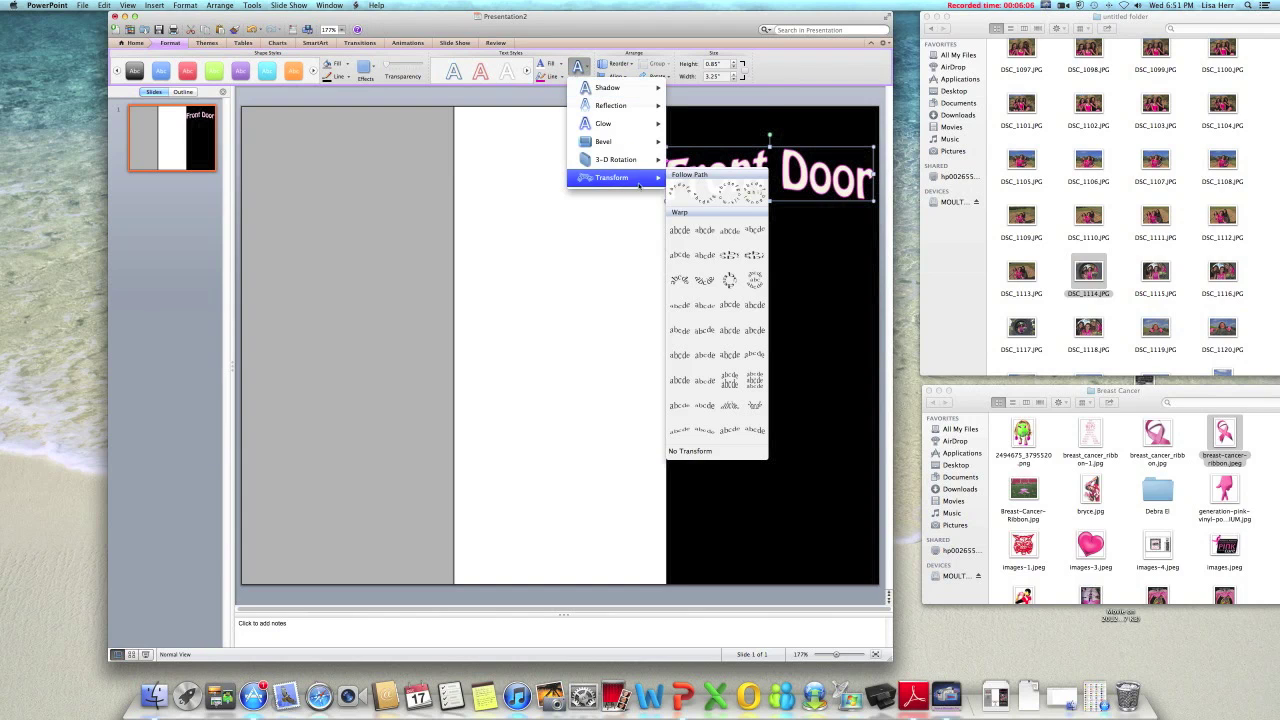
{"action": "left_click", "coordinate": [700, 451]}
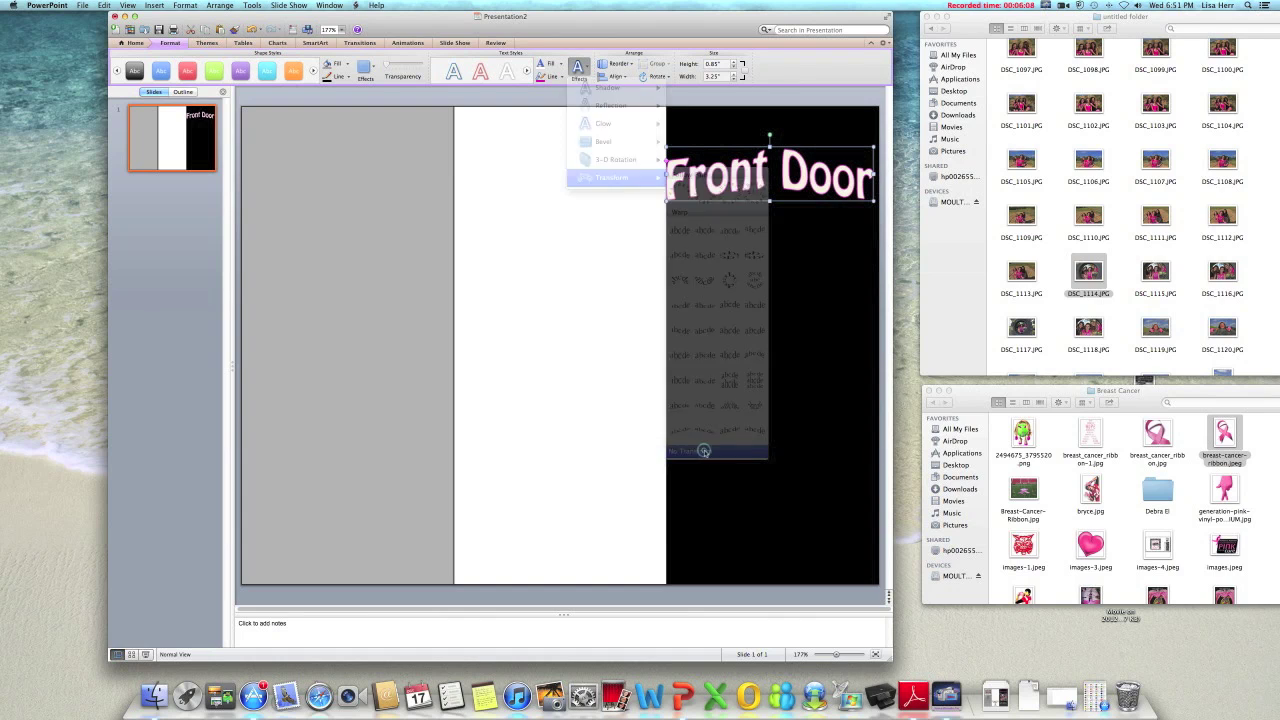
- Try an inner and an outer shadow on the "Front Door" text and set it back to no shadow
{"action": "left_click", "coordinate": [585, 68]}
{"action": "mouse_move", "coordinate": [602, 89]}
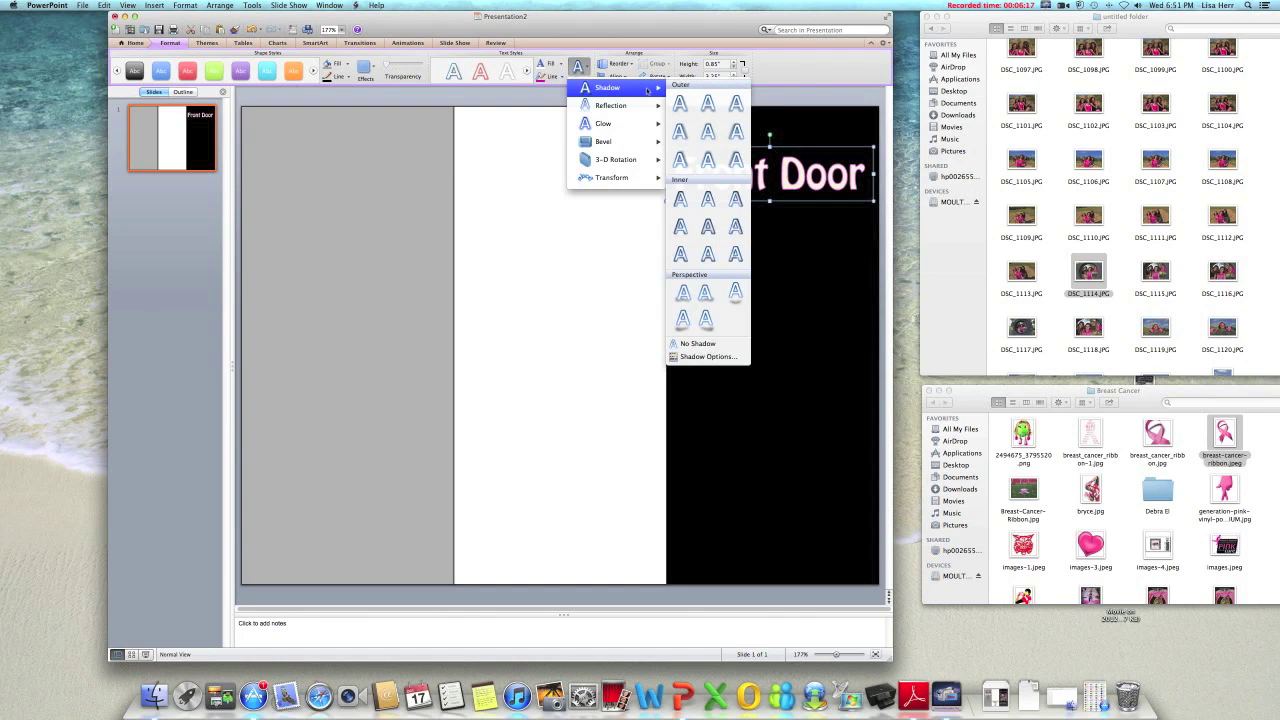
{"action": "left_click", "coordinate": [681, 200]}
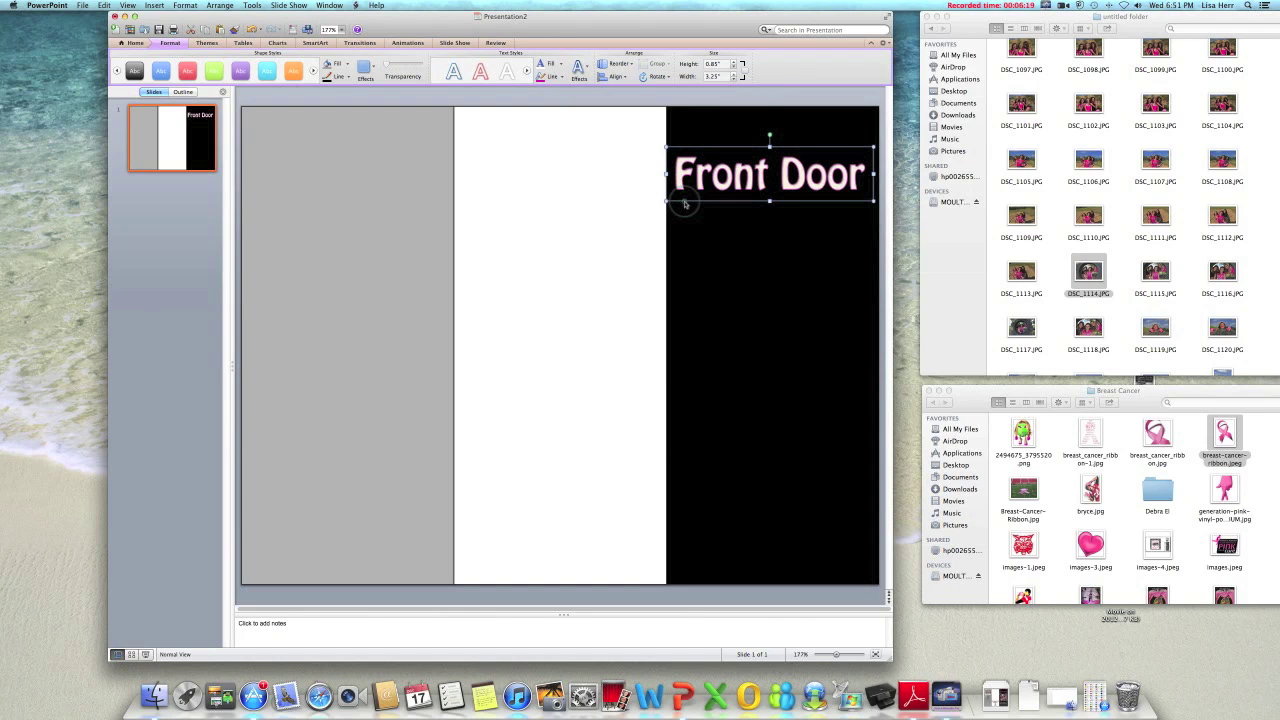
{"action": "left_click", "coordinate": [580, 68]}
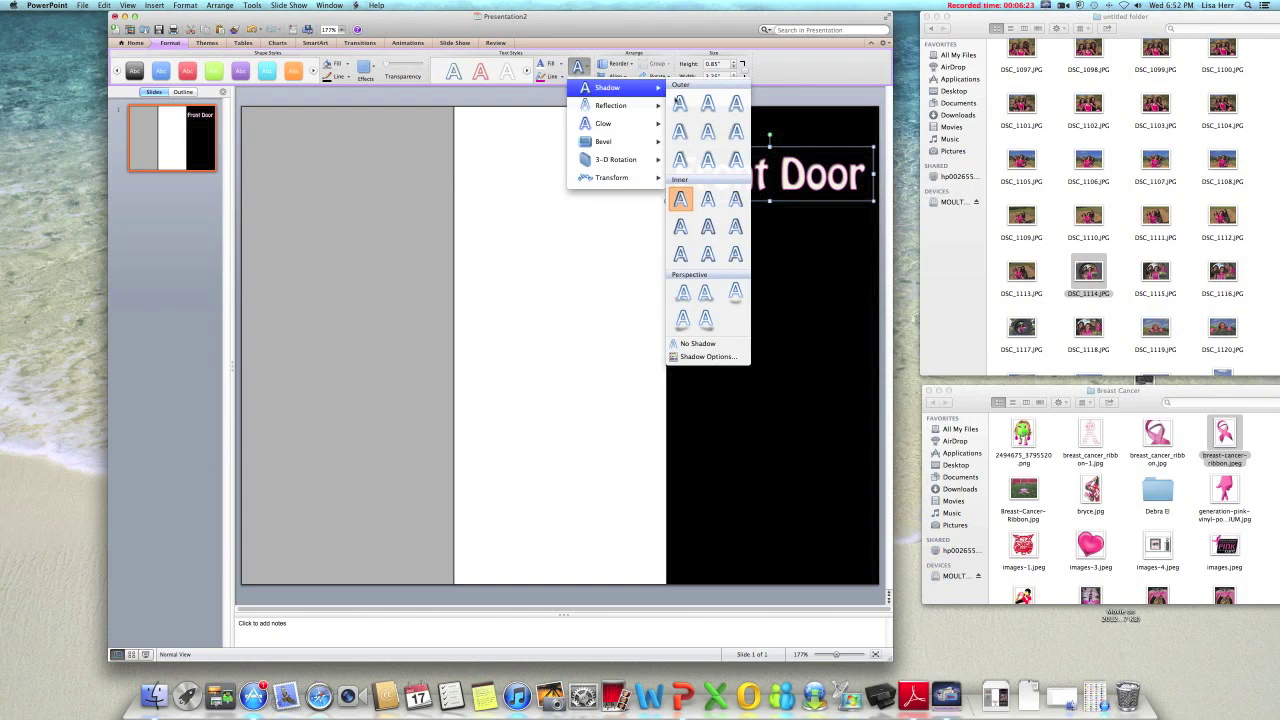
{"action": "left_click", "coordinate": [683, 106]}
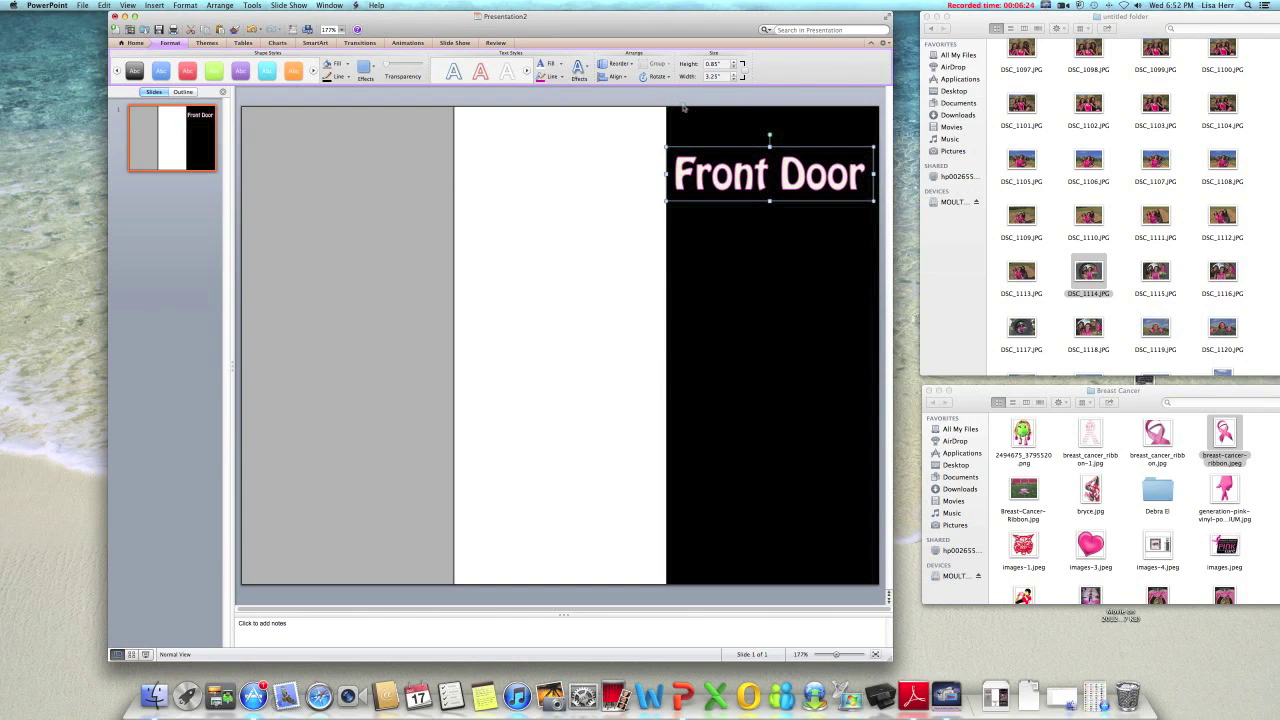
{"action": "left_click", "coordinate": [580, 68]}
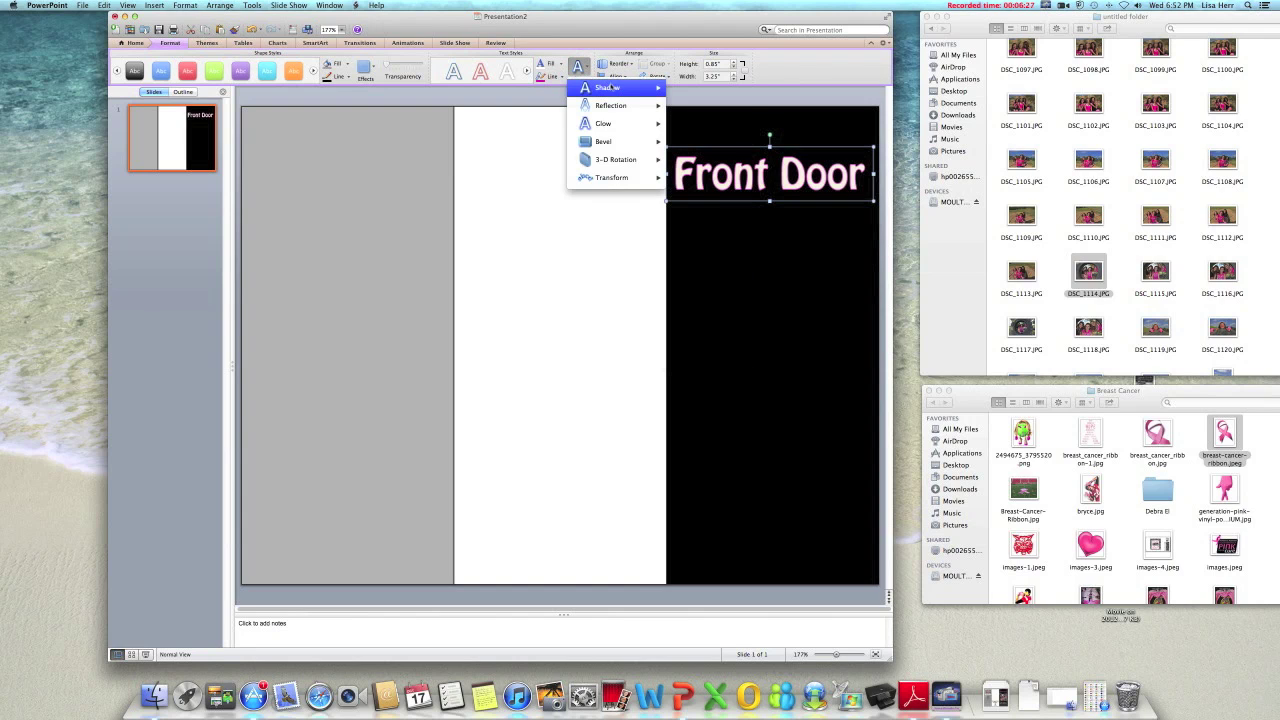
{"action": "mouse_move", "coordinate": [609, 87]}
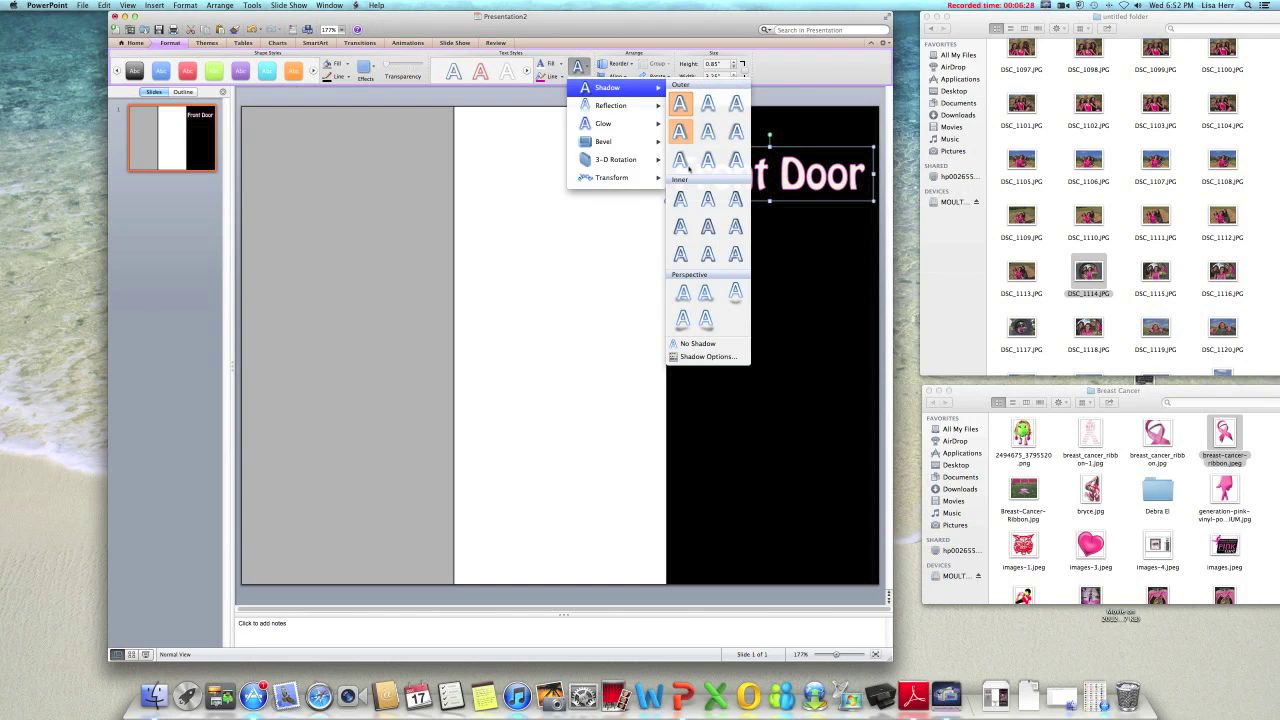
{"action": "left_click", "coordinate": [697, 343]}
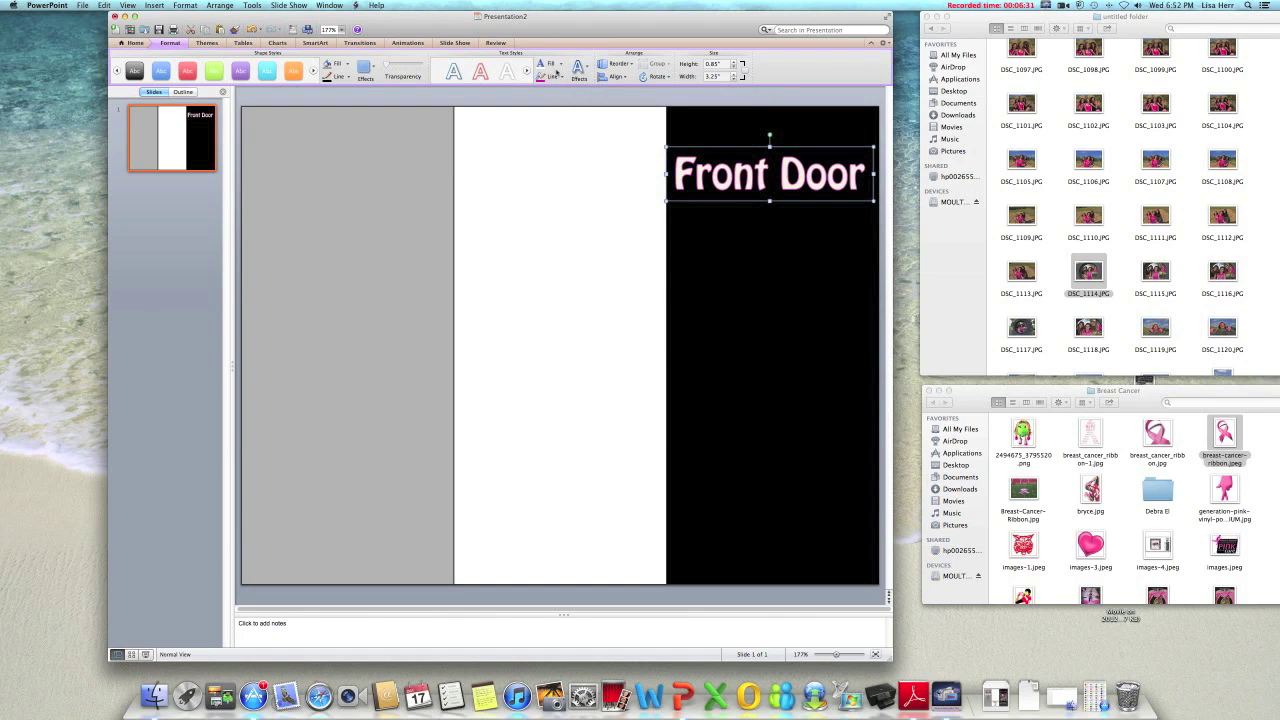
- Apply the second reflection preset of the first row to the "Front Door" text
{"action": "left_click", "coordinate": [586, 68]}
{"action": "mouse_move", "coordinate": [613, 105]}
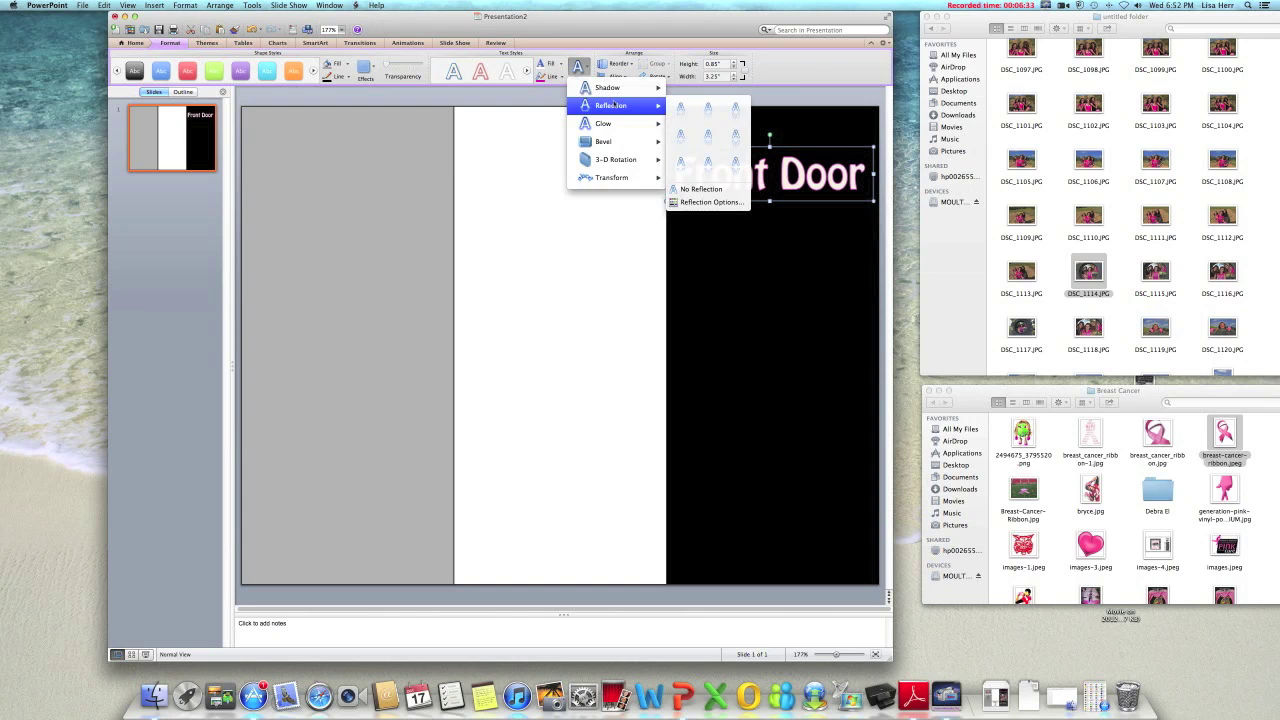
{"action": "left_click", "coordinate": [706, 108]}
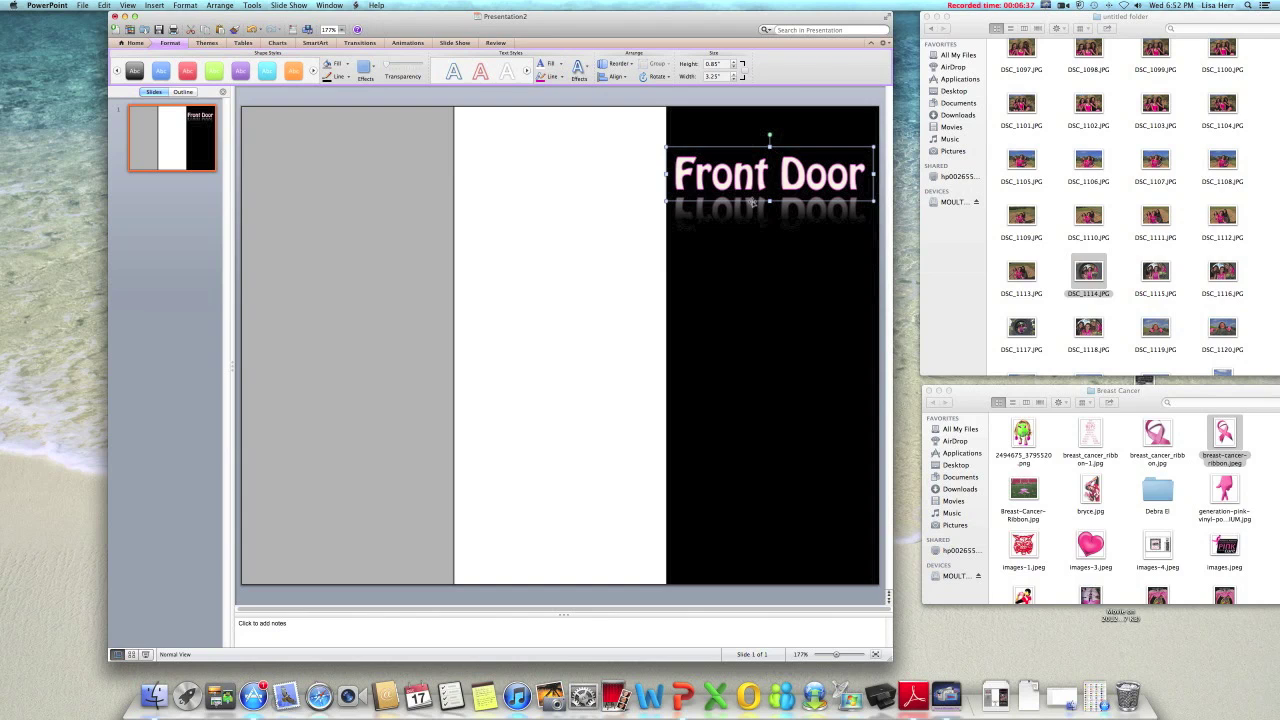
- Add a glow to the "Front Door" text in a custom pink-magenta colour picked from the colour wheel
{"action": "left_click", "coordinate": [586, 68]}
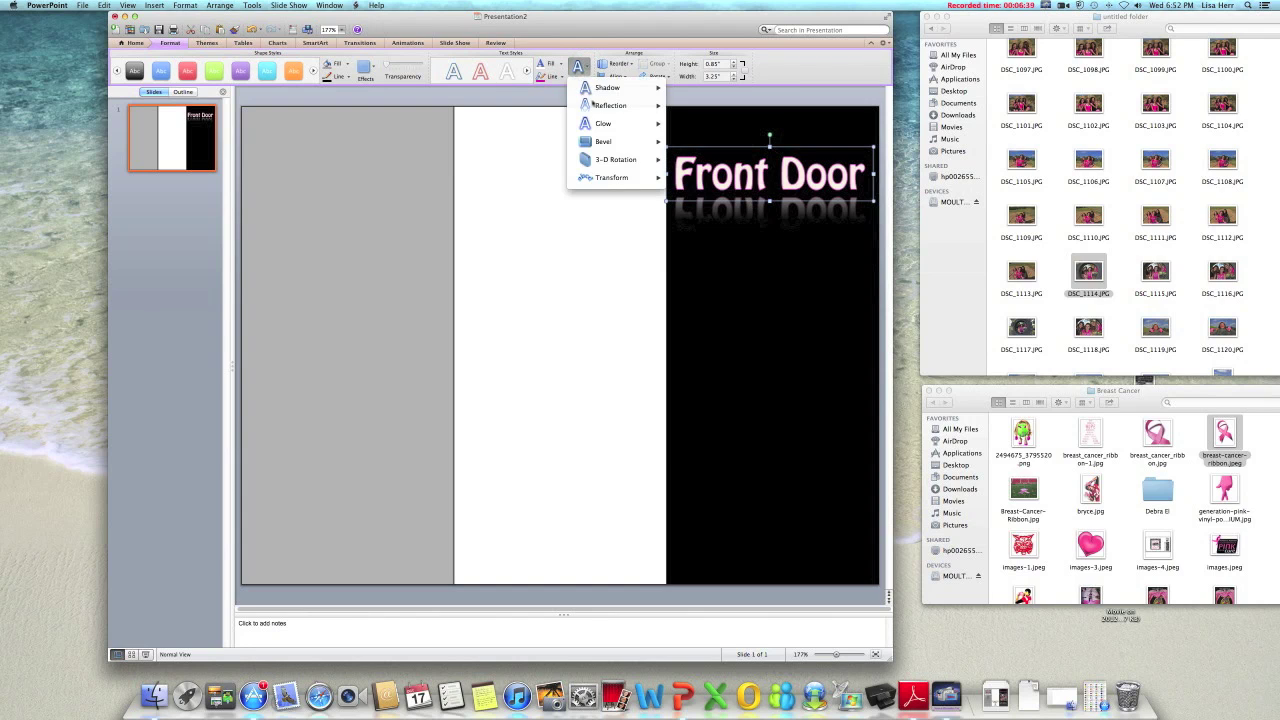
{"action": "mouse_move", "coordinate": [622, 176]}
{"action": "mouse_move", "coordinate": [628, 125]}
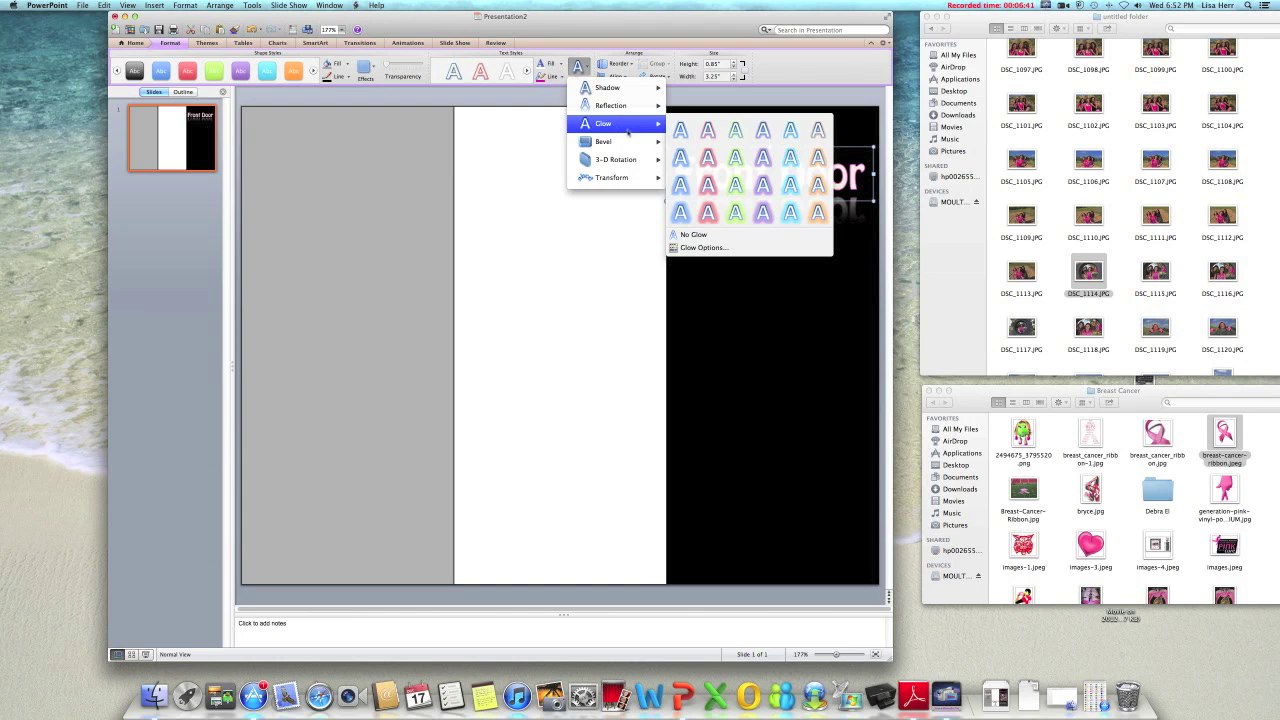
{"action": "left_click", "coordinate": [703, 249]}
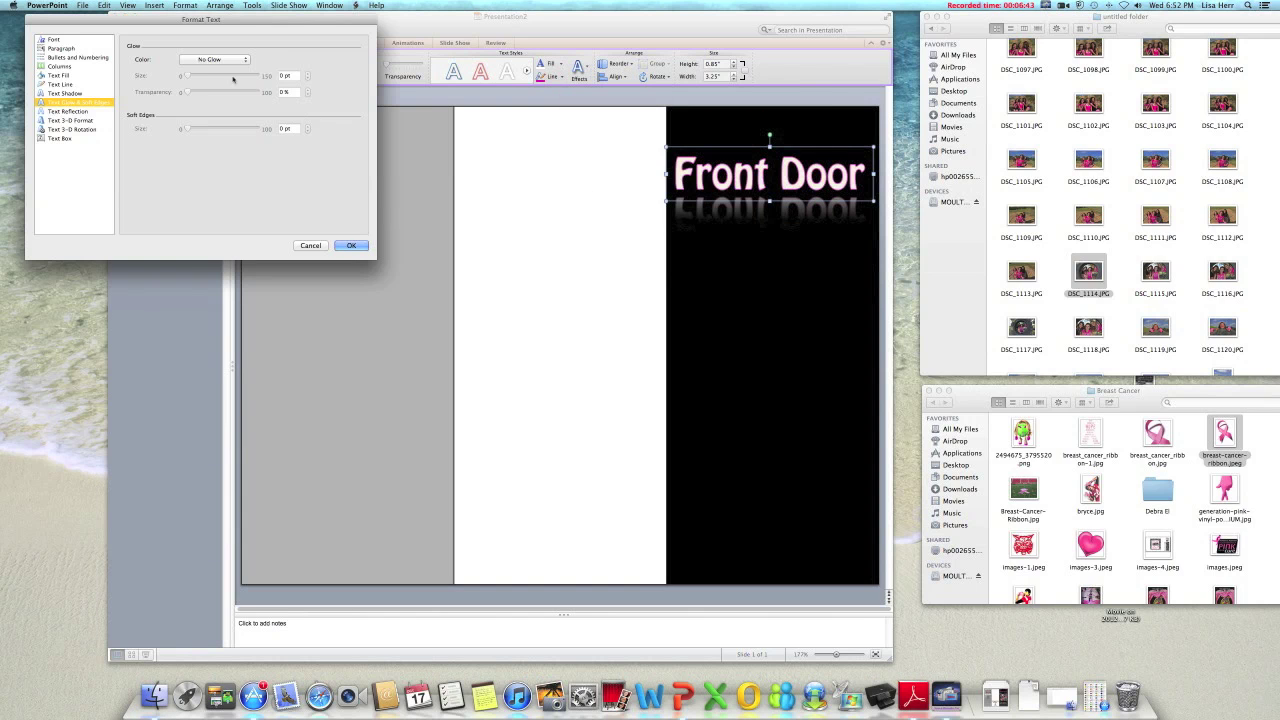
{"action": "left_click_drag", "start_coordinate": [160, 24], "coordinate": [387, 27]}
{"action": "left_click", "coordinate": [472, 59]}
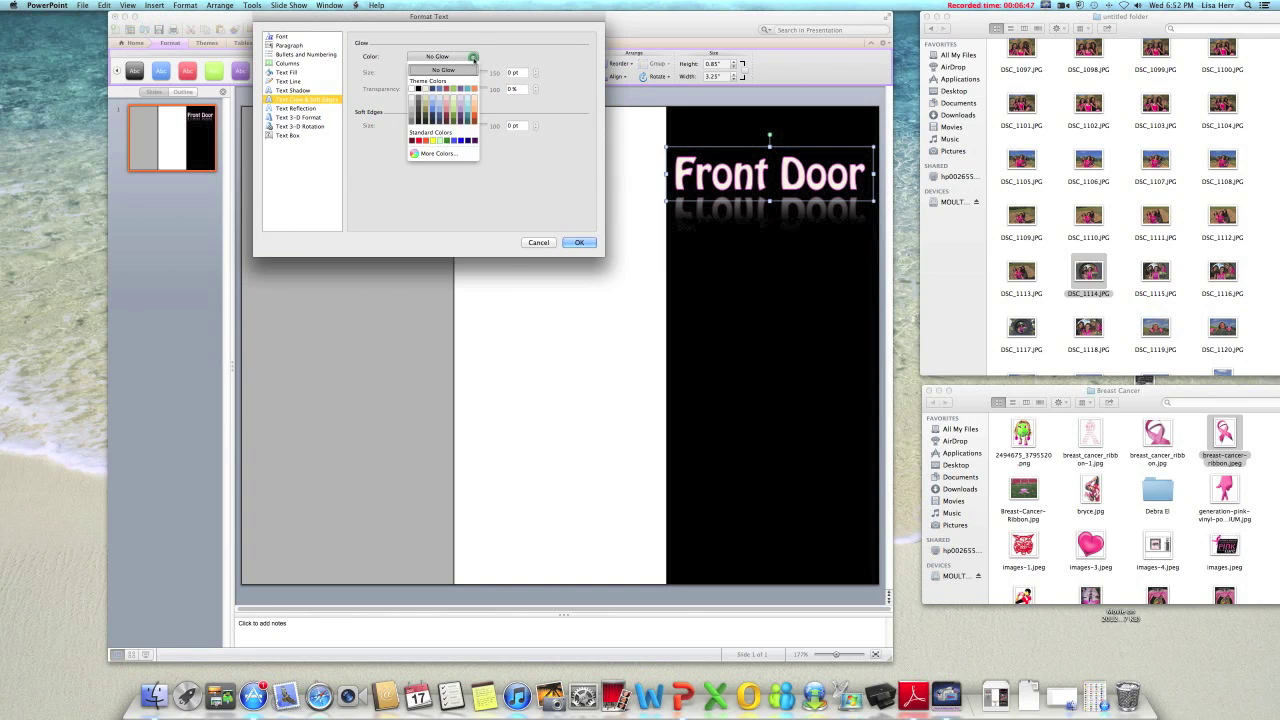
{"action": "left_click", "coordinate": [428, 153]}
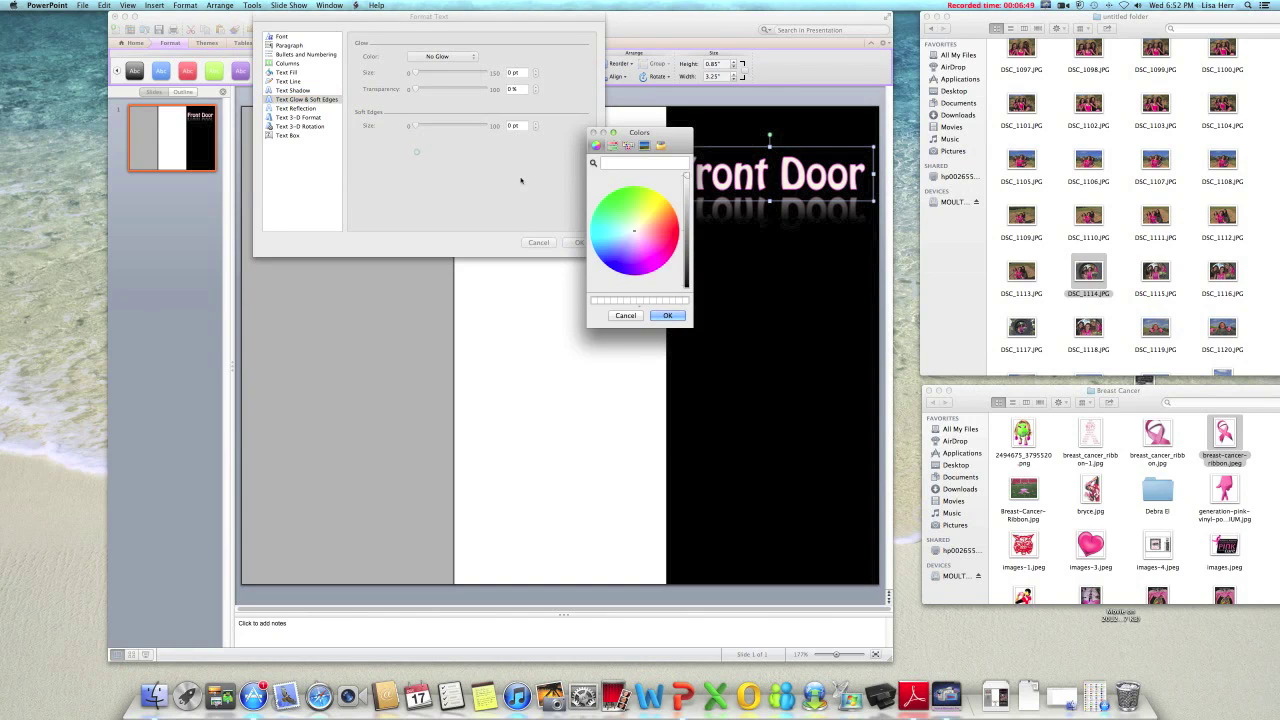
{"action": "left_click", "coordinate": [643, 245]}
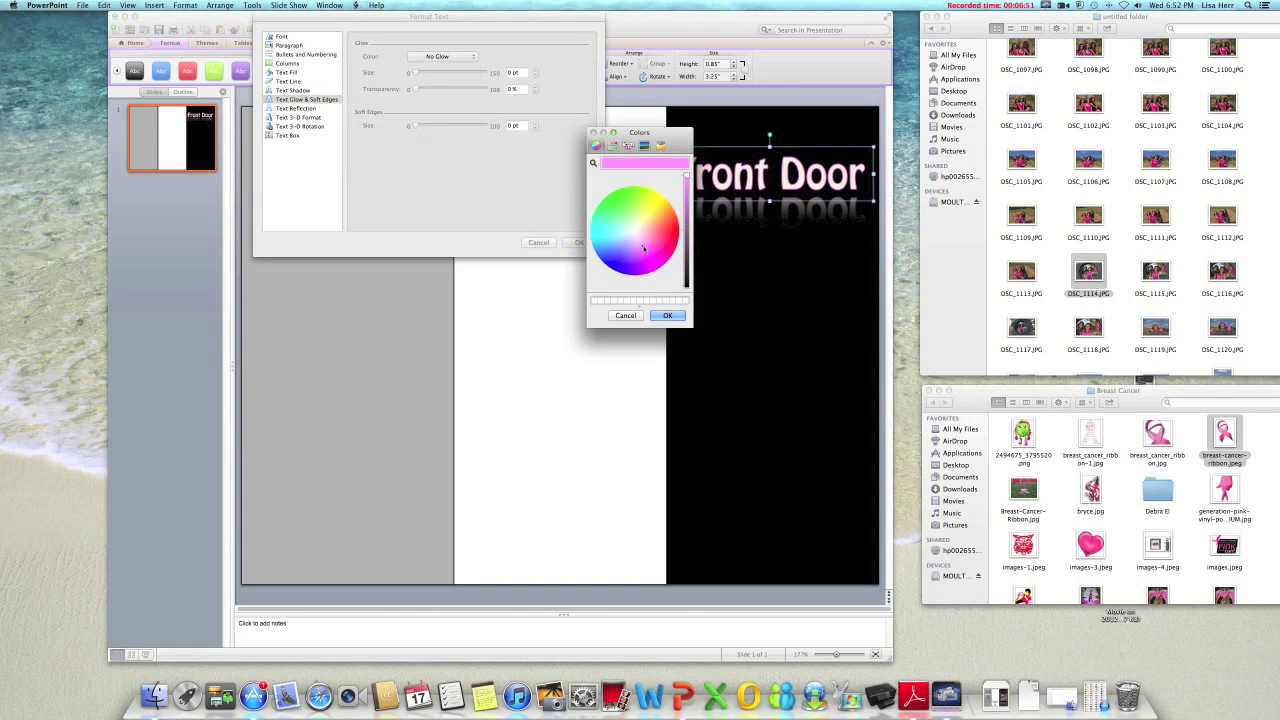
{"action": "left_click", "coordinate": [667, 315]}
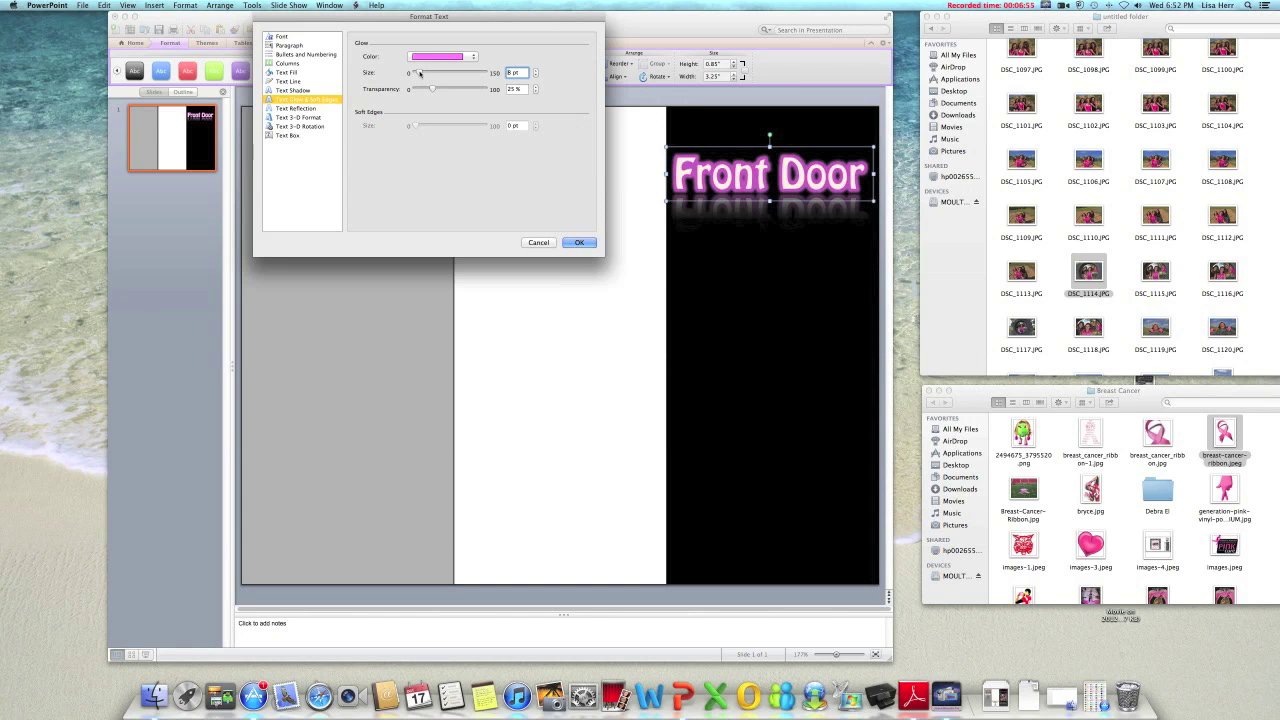
- Set the text glow's size to 1 pt and its transparency to 13%, apply the settings and deselect the title
{"action": "left_click_drag", "start_coordinate": [418, 73], "coordinate": [415, 73]}
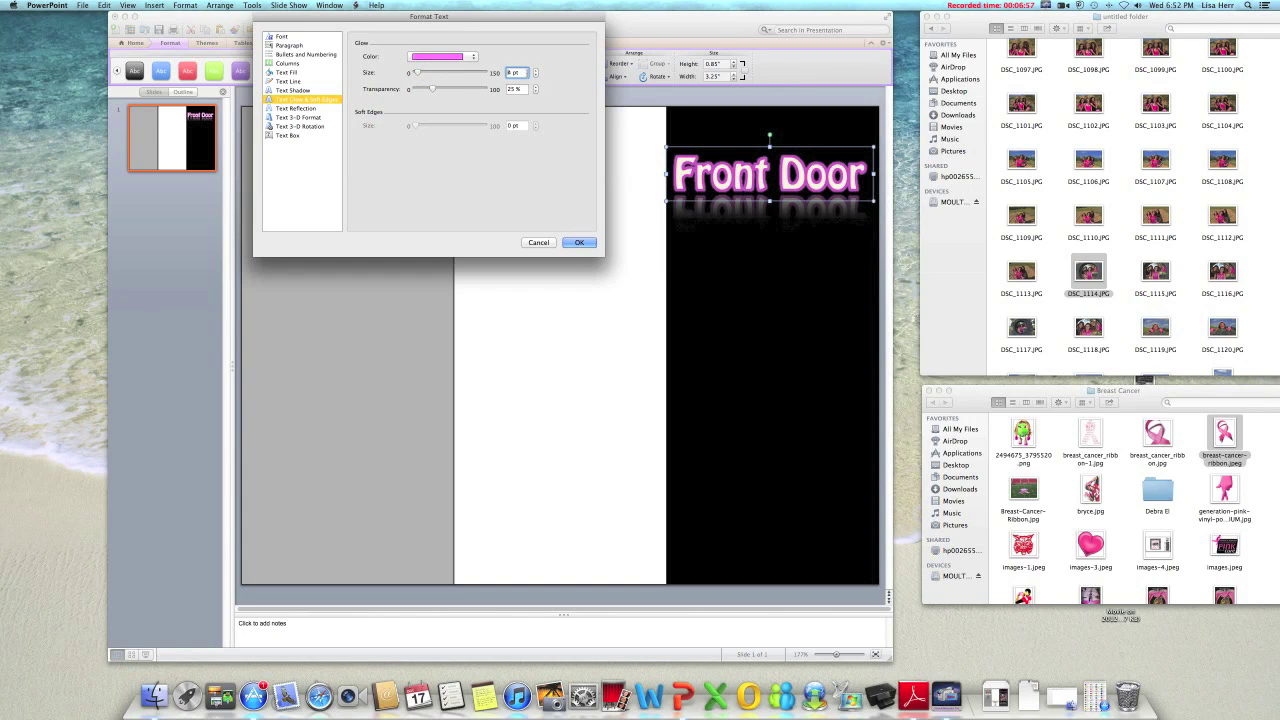
{"action": "left_click", "coordinate": [536, 76]}
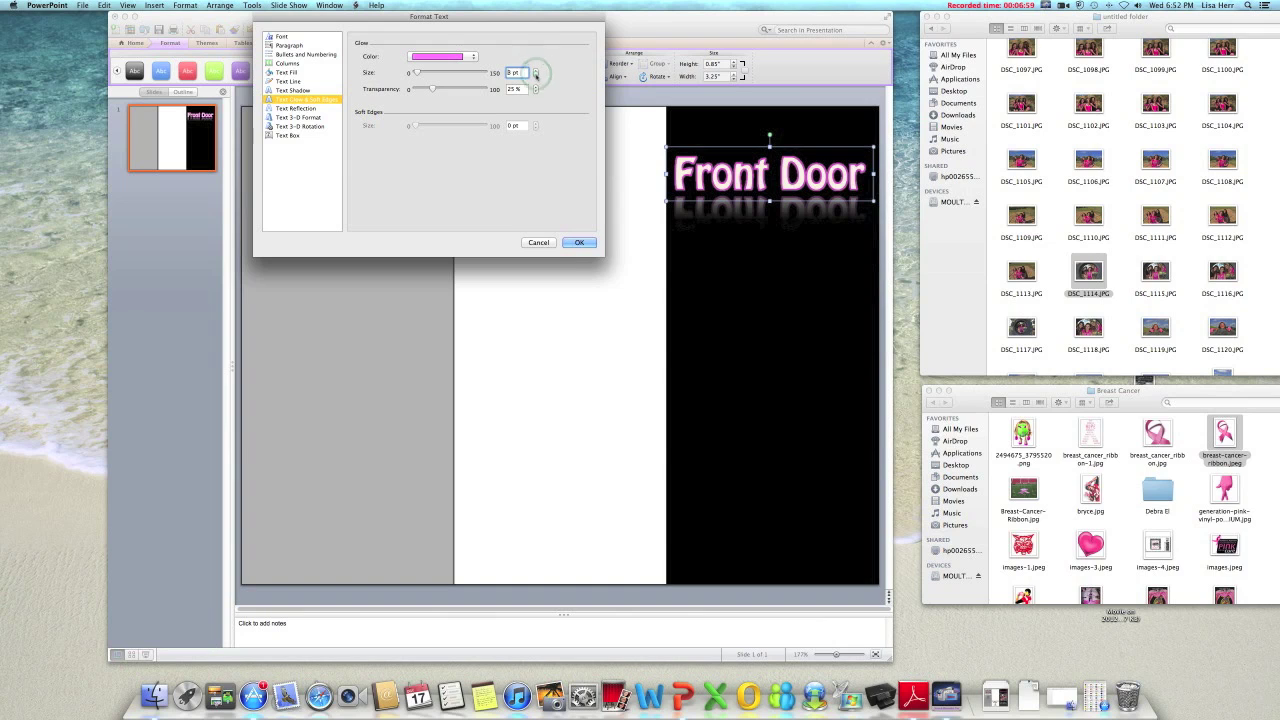
{"action": "left_click", "coordinate": [536, 76]}
{"action": "mouse_move", "coordinate": [433, 90]}
{"action": "left_mouse_down"}
{"action": "mouse_move", "coordinate": [456, 90]}
{"action": "mouse_move", "coordinate": [418, 89]}
{"action": "left_mouse_up"}
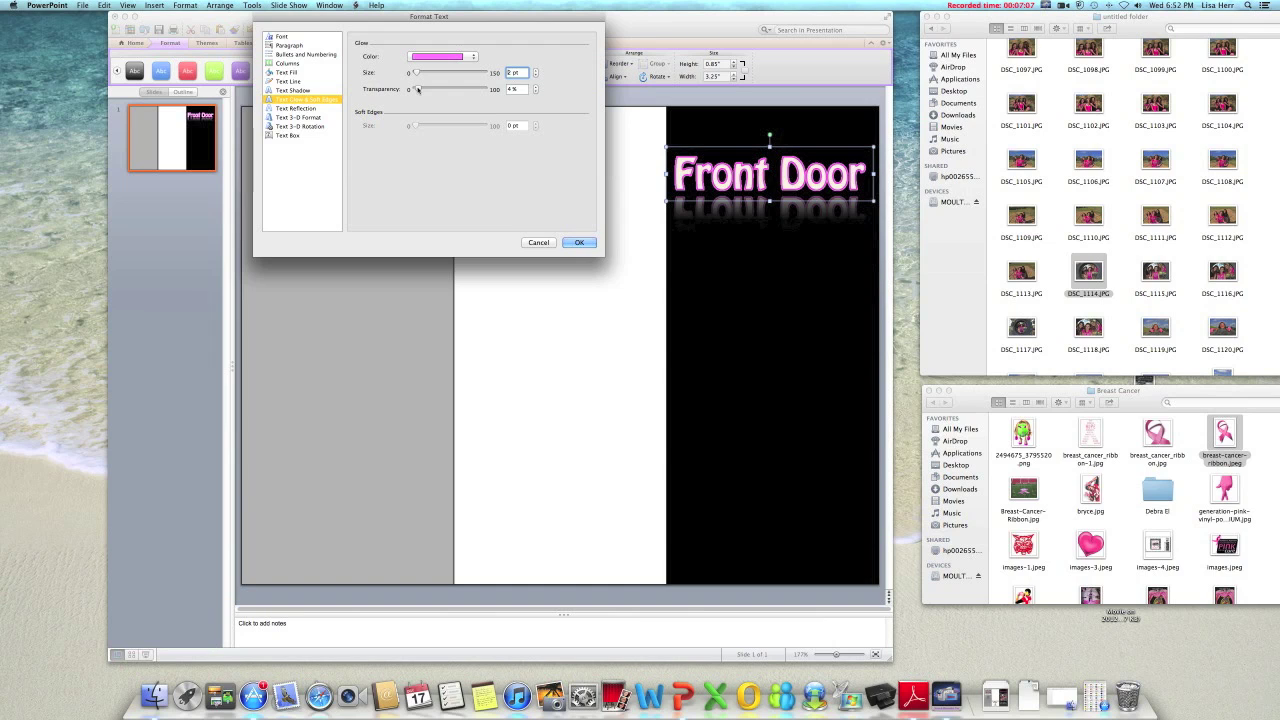
{"action": "left_click_drag", "start_coordinate": [418, 89], "coordinate": [425, 89]}
{"action": "left_click", "coordinate": [536, 76]}
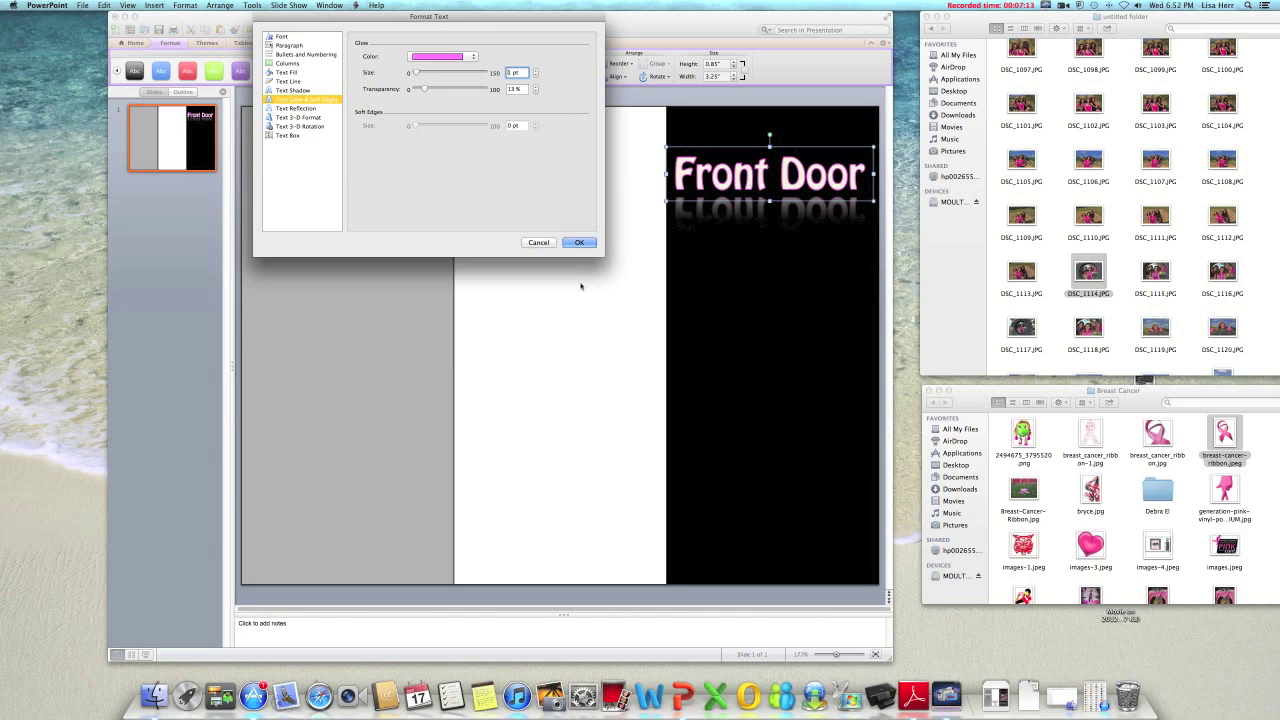
{"action": "left_click", "coordinate": [579, 242]}
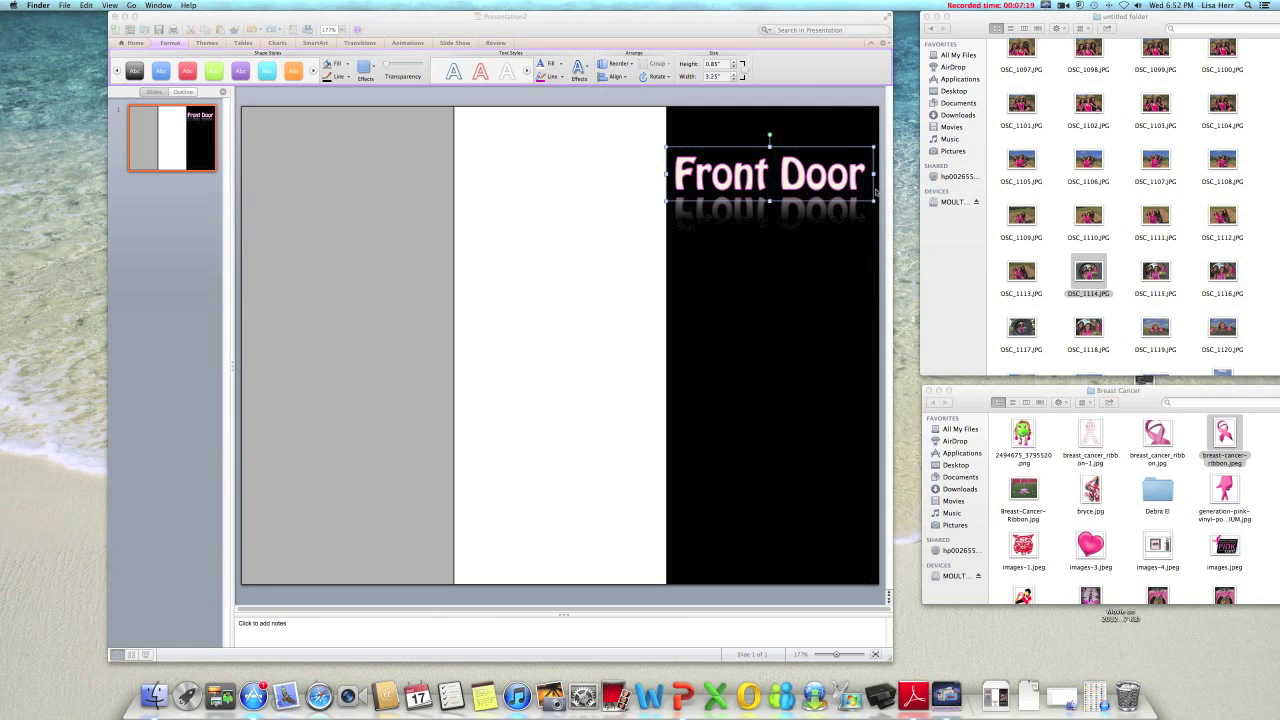
{"action": "left_click", "coordinate": [828, 100]}
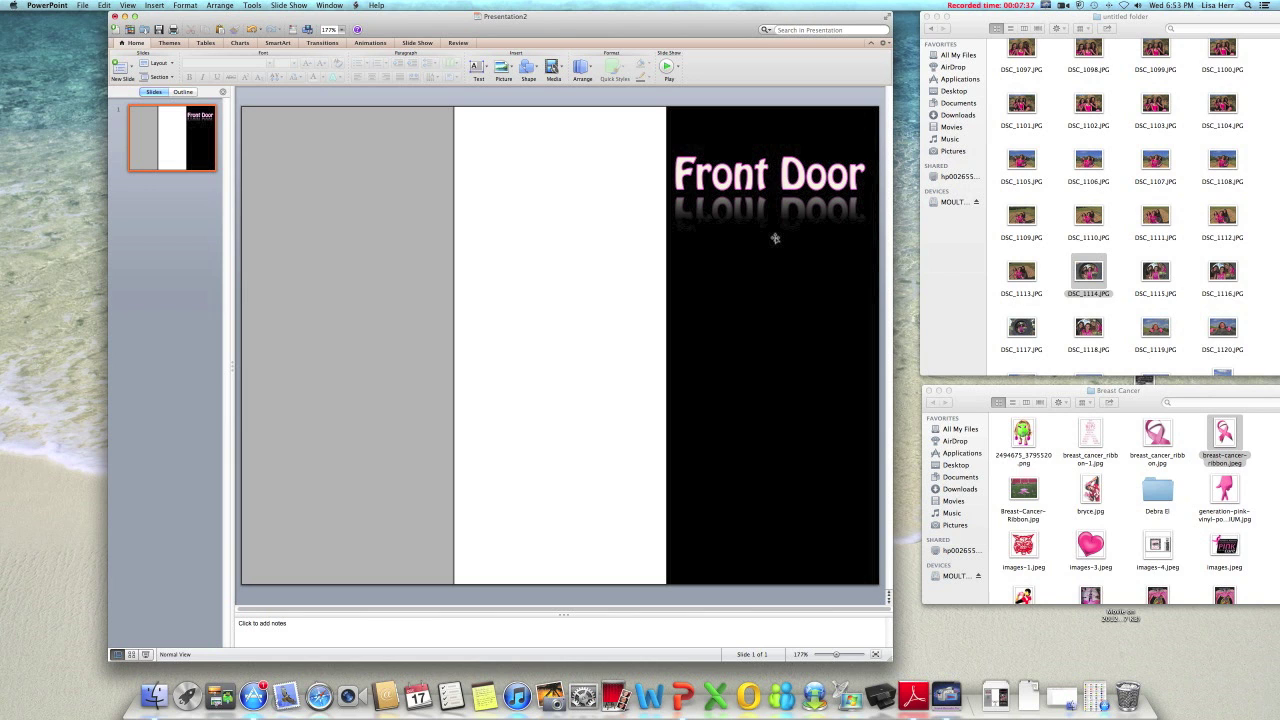
- Insert the photo DSC_1114.JPG on the slide, shrink it to about 3.28" by 4.94" and move it over the middle panel below the title's height
{"action": "left_click", "coordinate": [1057, 311]}
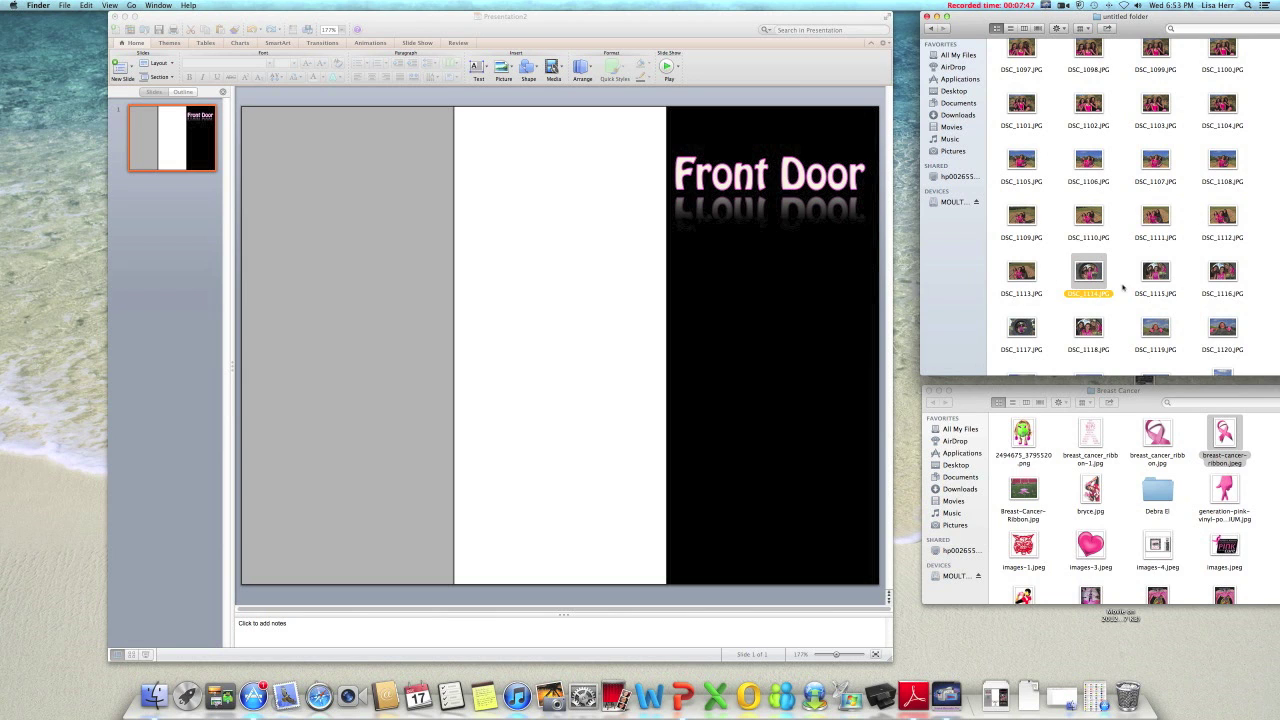
{"action": "left_click_drag", "start_coordinate": [1090, 272], "coordinate": [770, 295]}
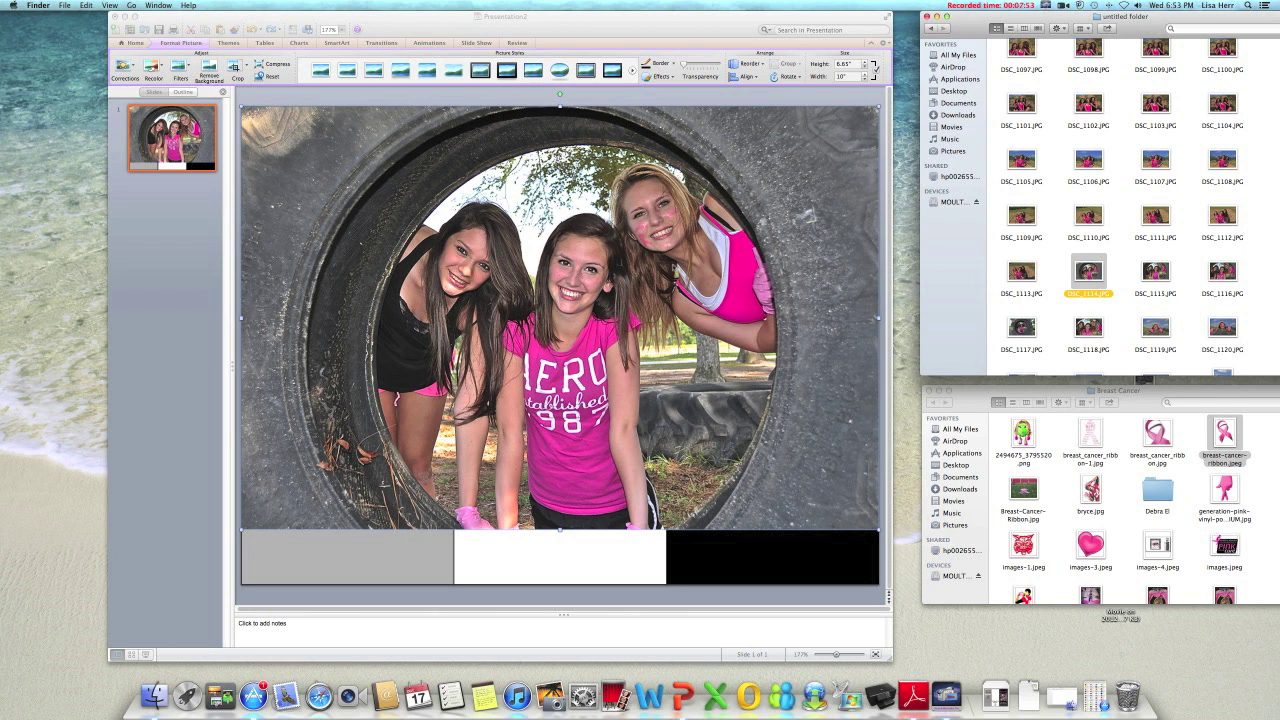
{"action": "left_click", "coordinate": [241, 107]}
{"action": "left_click_drag", "start_coordinate": [241, 107], "coordinate": [564, 321]}
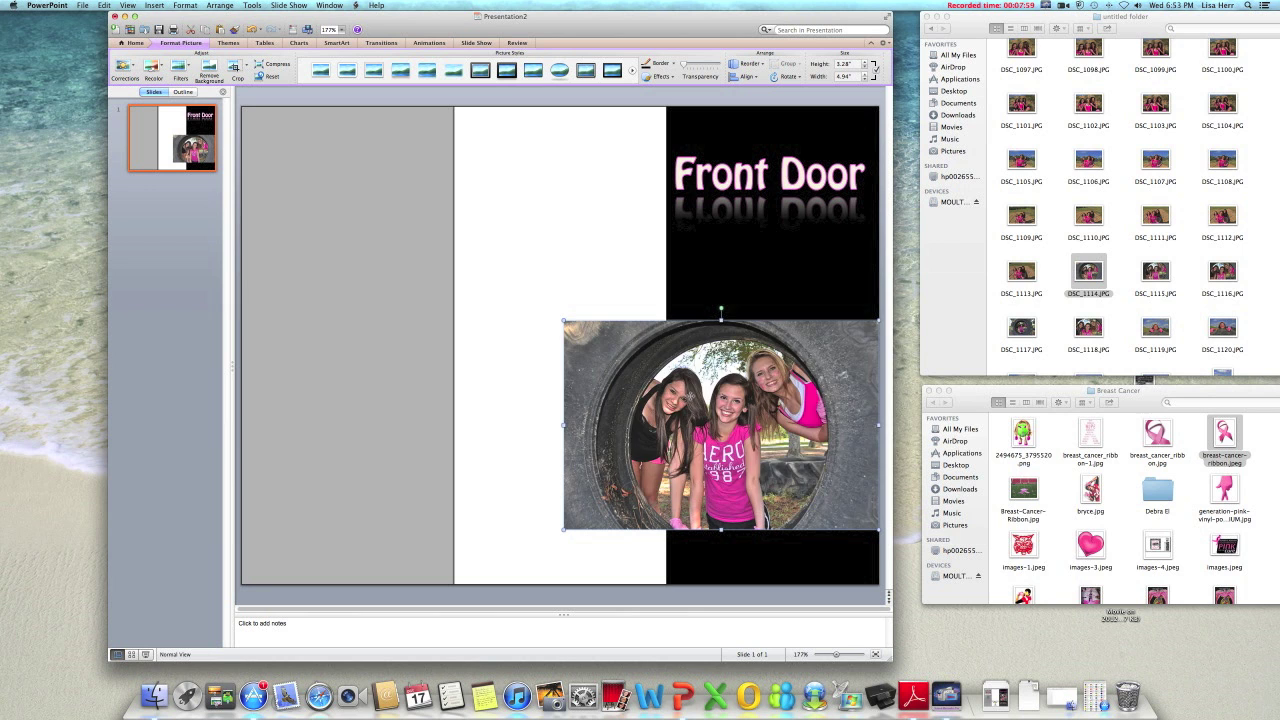
{"action": "left_click_drag", "start_coordinate": [692, 400], "coordinate": [586, 303]}
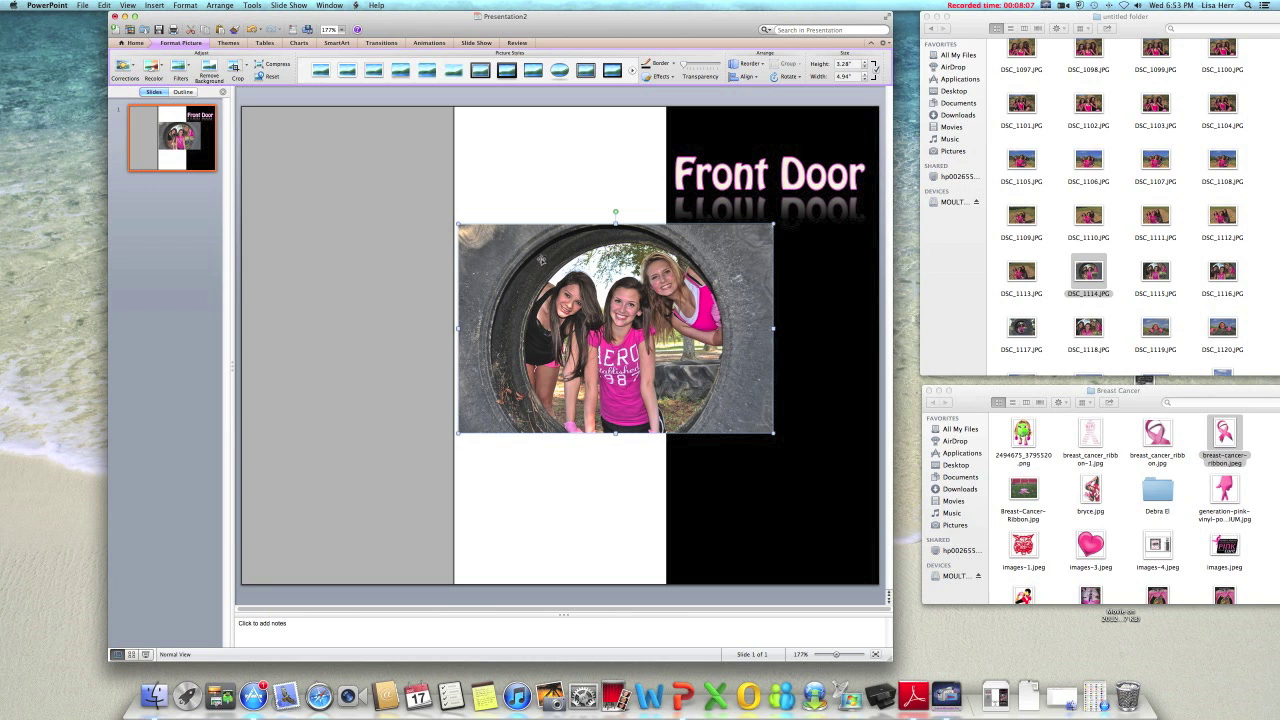
- Crop both sides of the photo close to the tyre opening, leaving a width of about 3.56", and reselect the photo
{"action": "left_click", "coordinate": [183, 44]}
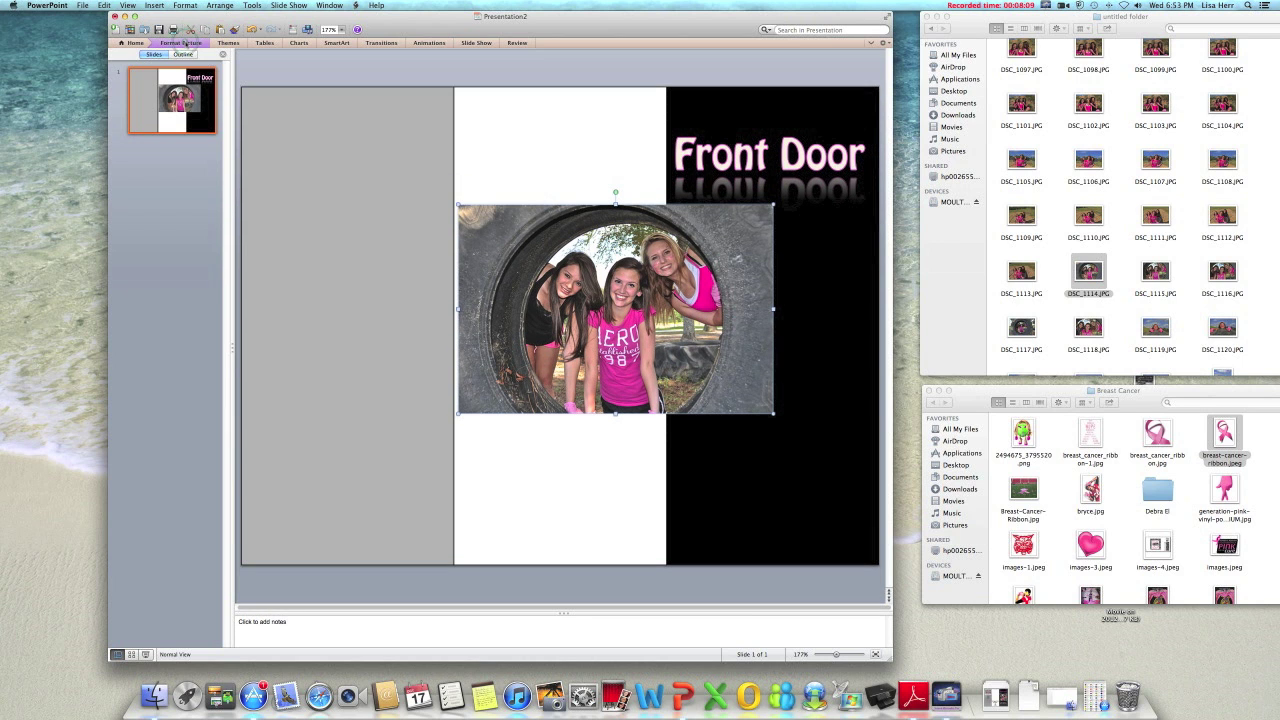
{"action": "left_click", "coordinate": [183, 44]}
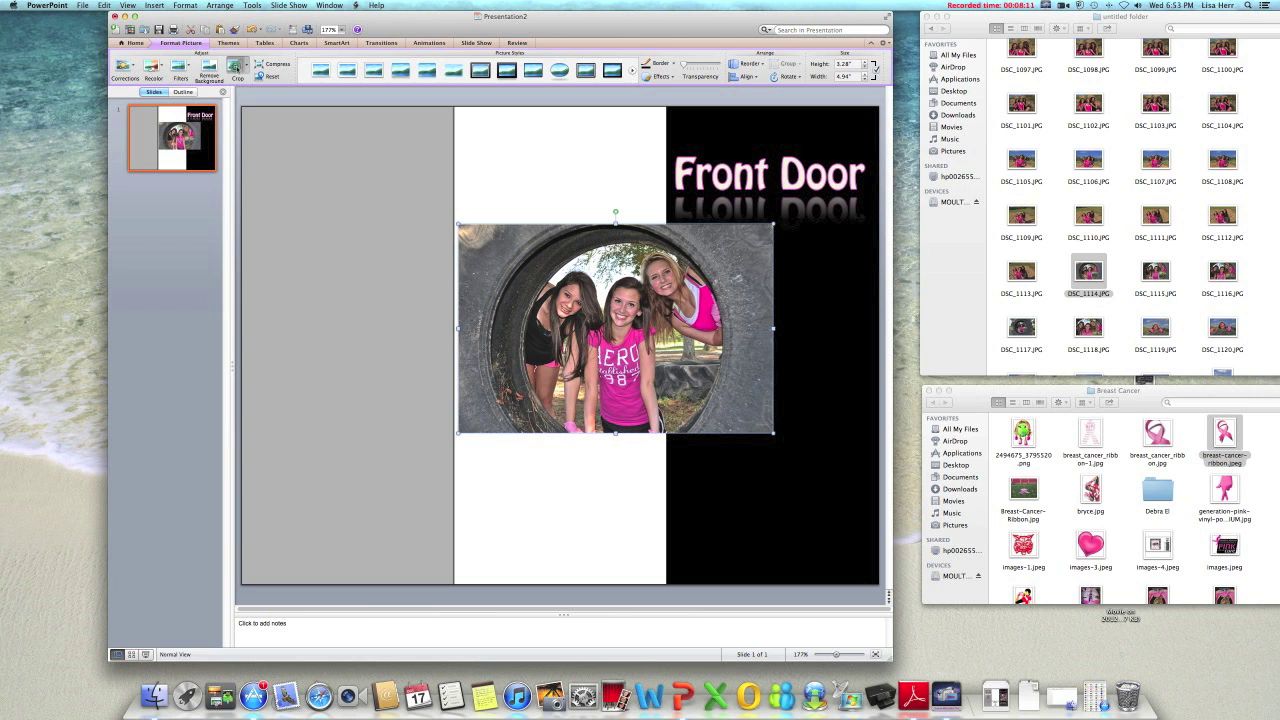
{"action": "left_click", "coordinate": [236, 68]}
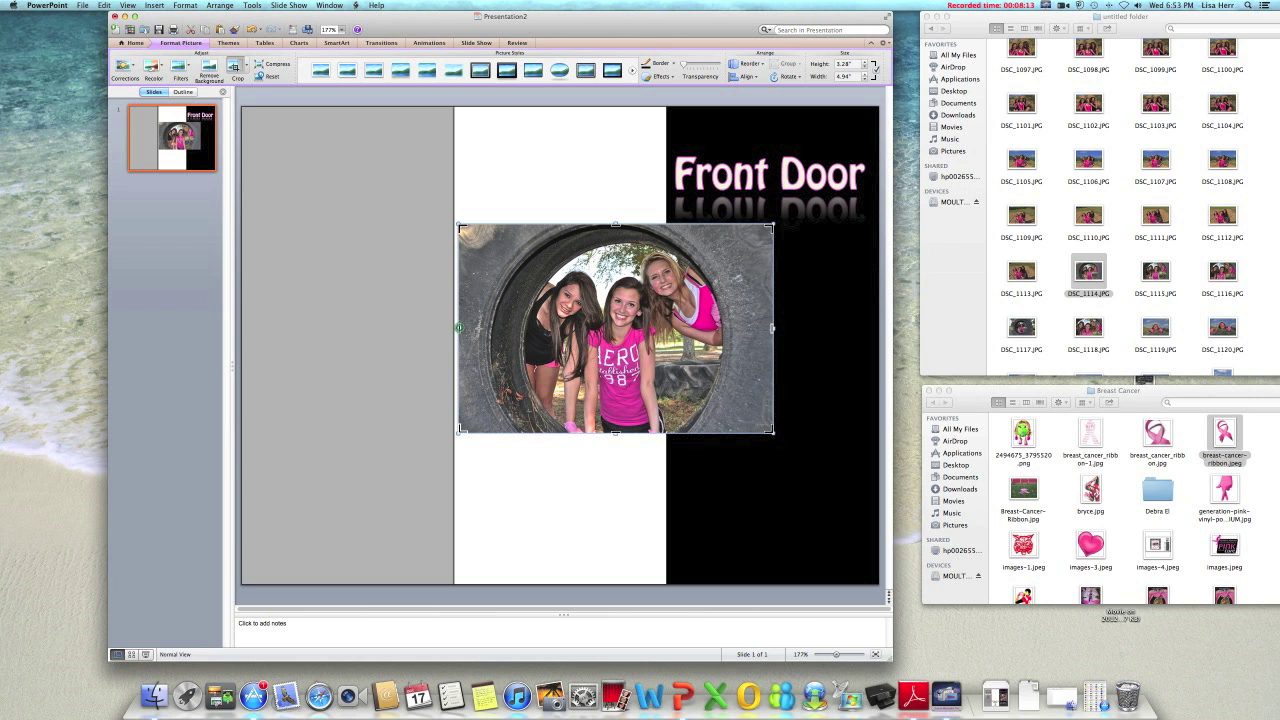
{"action": "left_click_drag", "start_coordinate": [459, 328], "coordinate": [506, 330]}
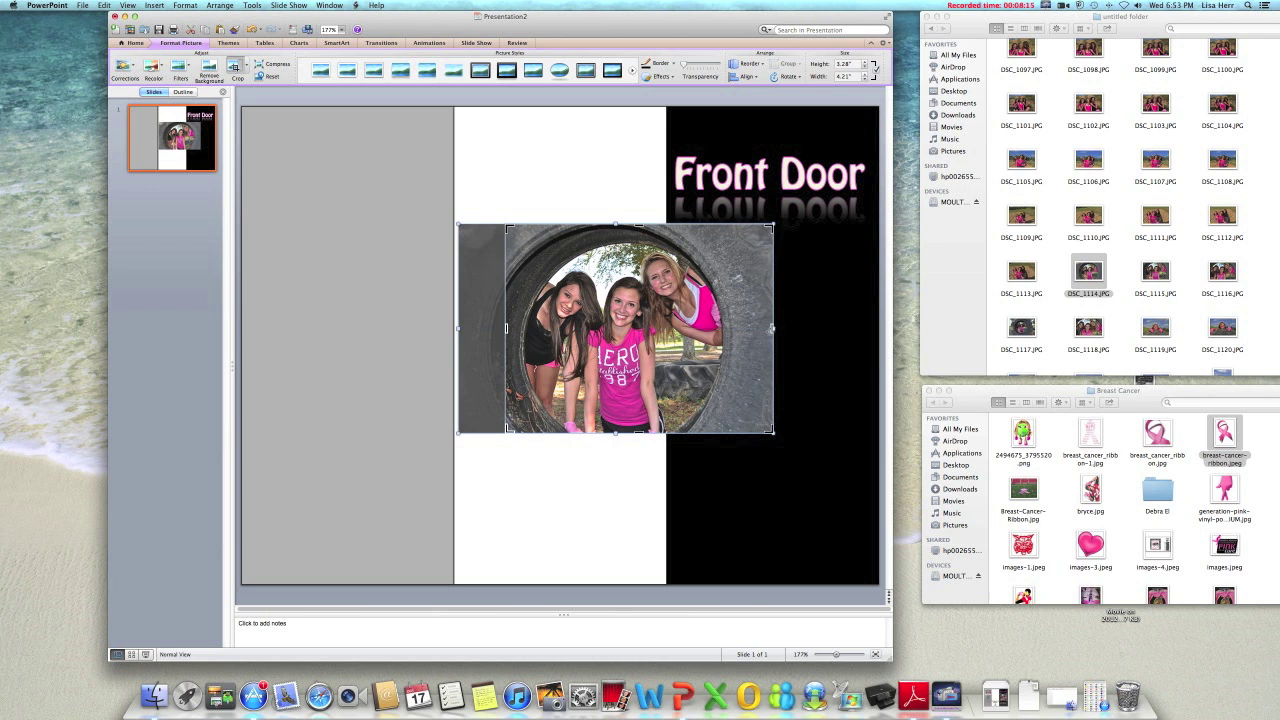
{"action": "left_click_drag", "start_coordinate": [772, 329], "coordinate": [731, 328]}
{"action": "left_click", "coordinate": [659, 212]}
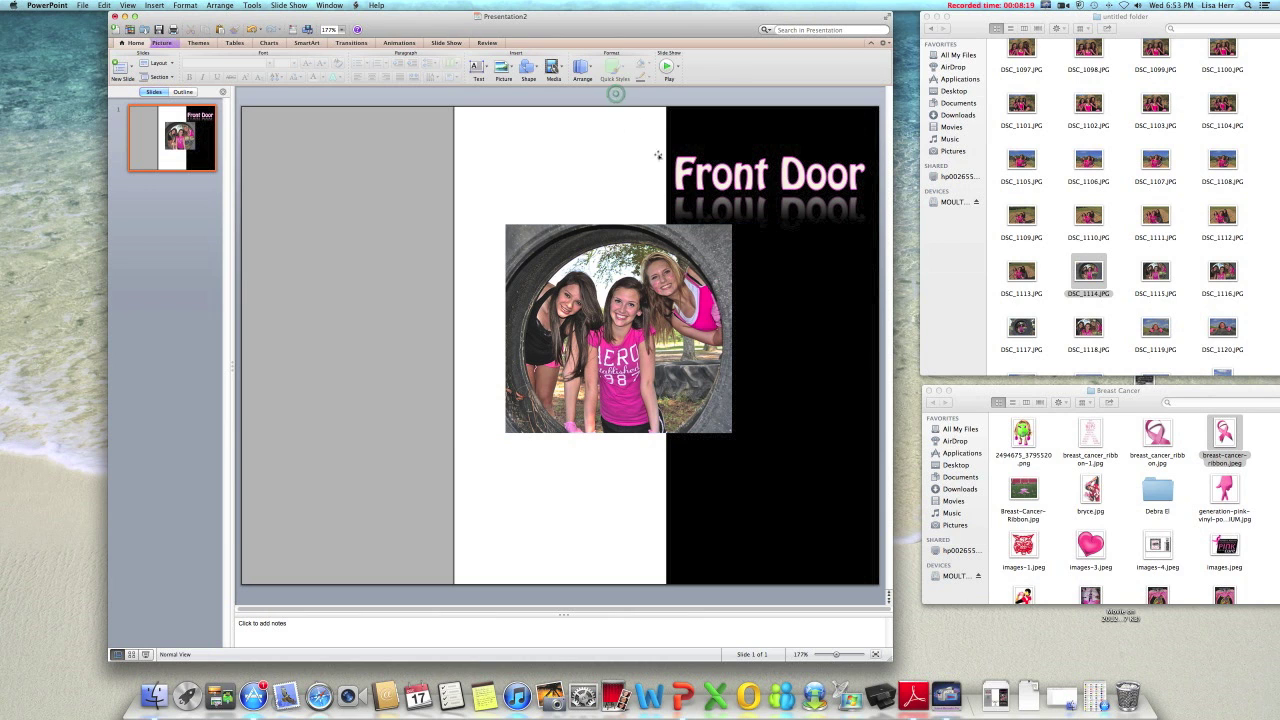
{"action": "left_click", "coordinate": [645, 300]}
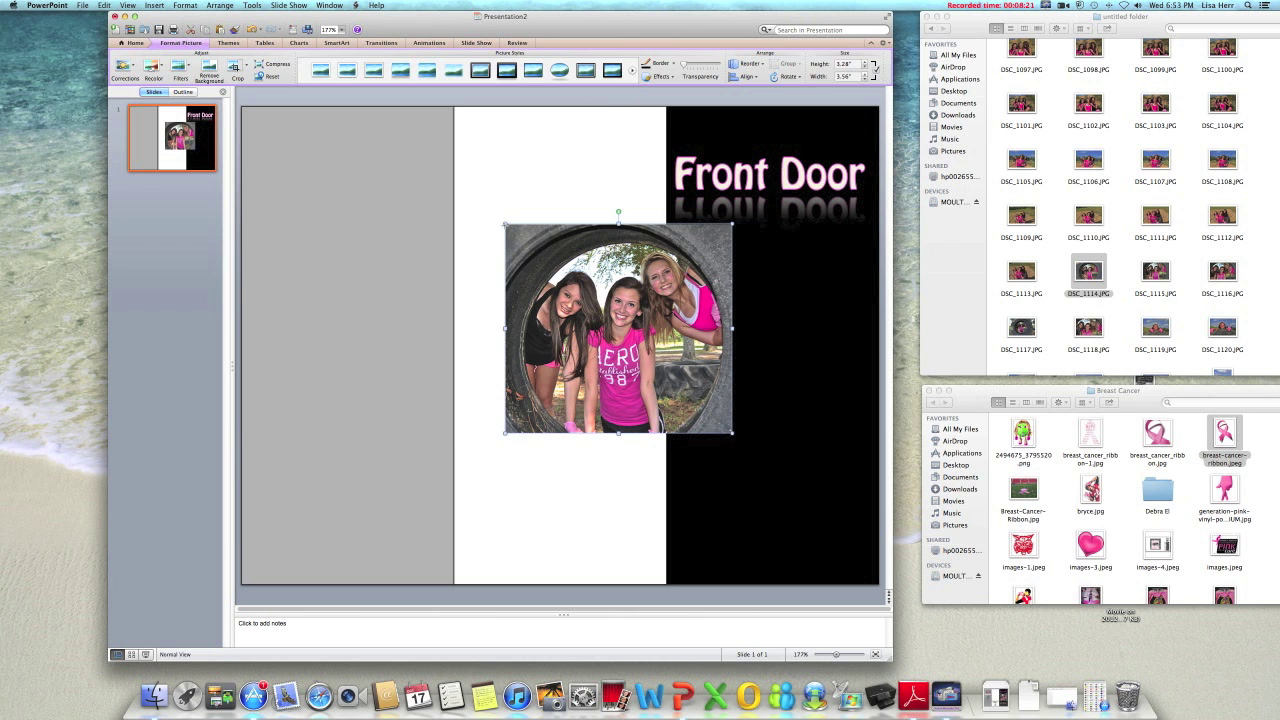
- Shrink the tyre photo to about 2.94" by 3.19" and move it onto the black panel below the title
{"action": "left_click_drag", "start_coordinate": [505, 224], "coordinate": [529, 245]}
{"action": "left_click_drag", "start_coordinate": [636, 320], "coordinate": [775, 311]}
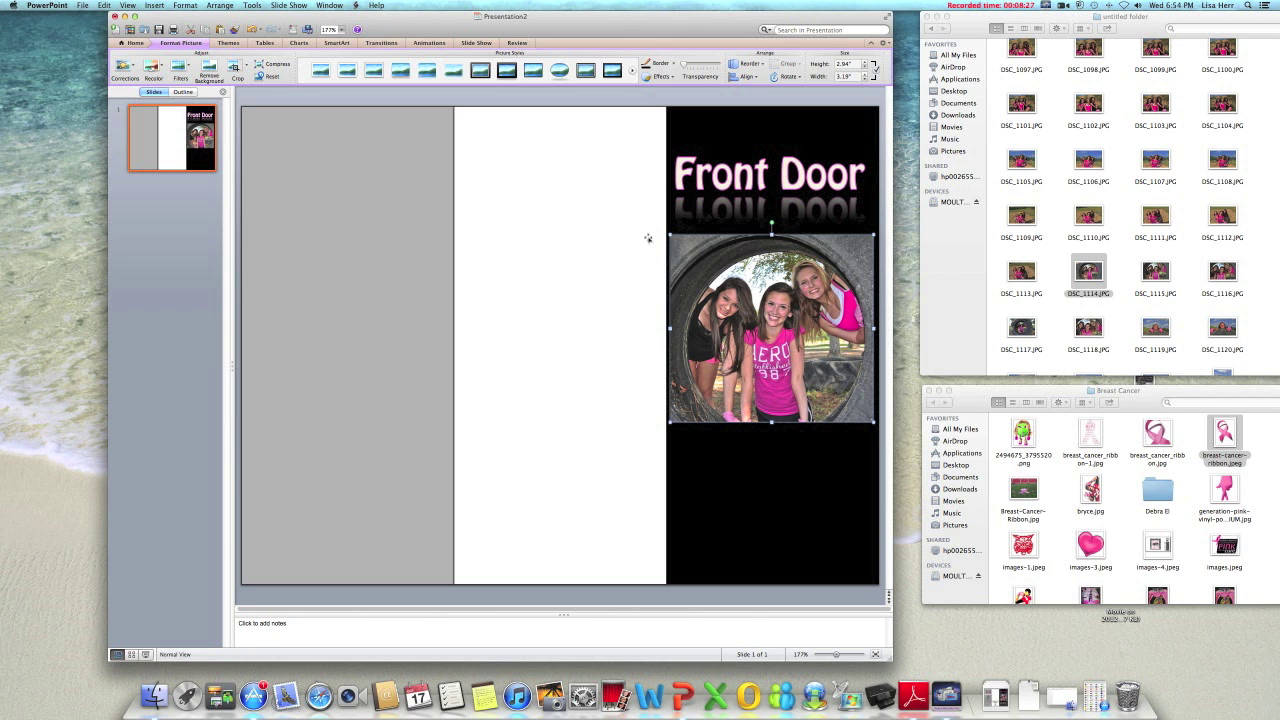
- Try the Beveled Oval and compound frame styles and a white border on the photo, shrinking it to about 2.69" by 2.92"
{"action": "left_click", "coordinate": [559, 70]}
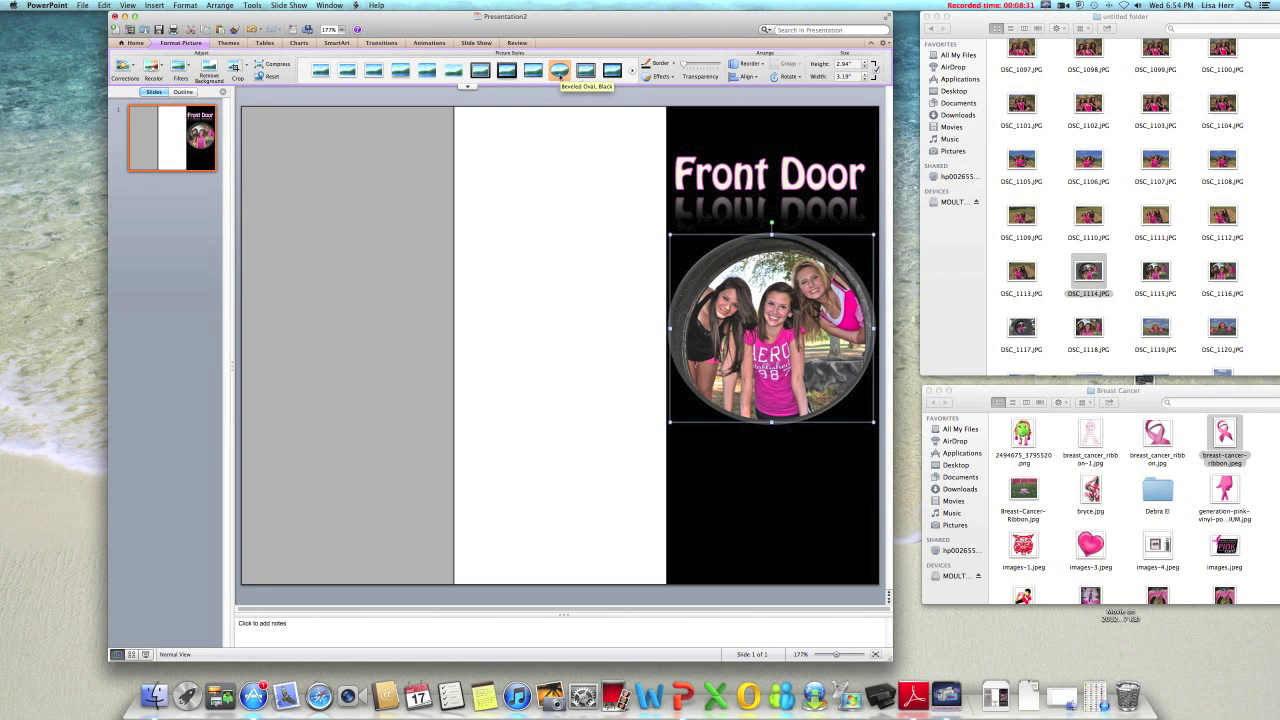
{"action": "left_click", "coordinate": [584, 72]}
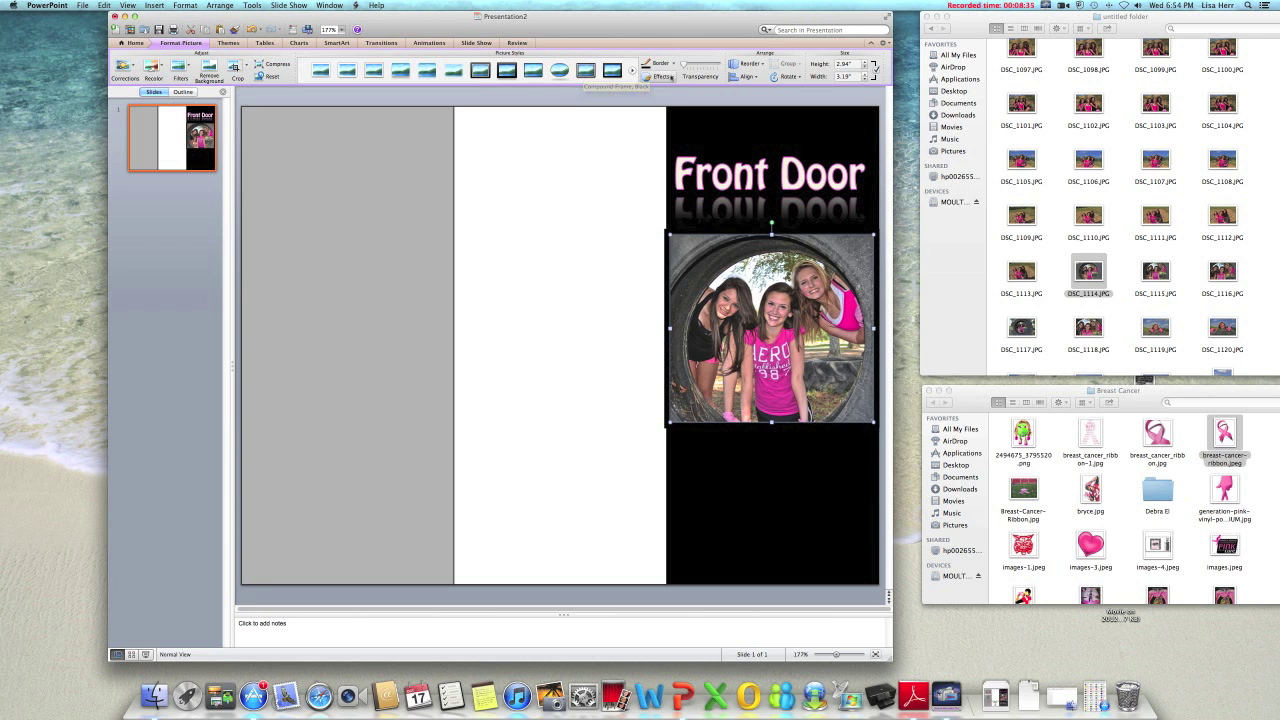
{"action": "left_click", "coordinate": [674, 67]}
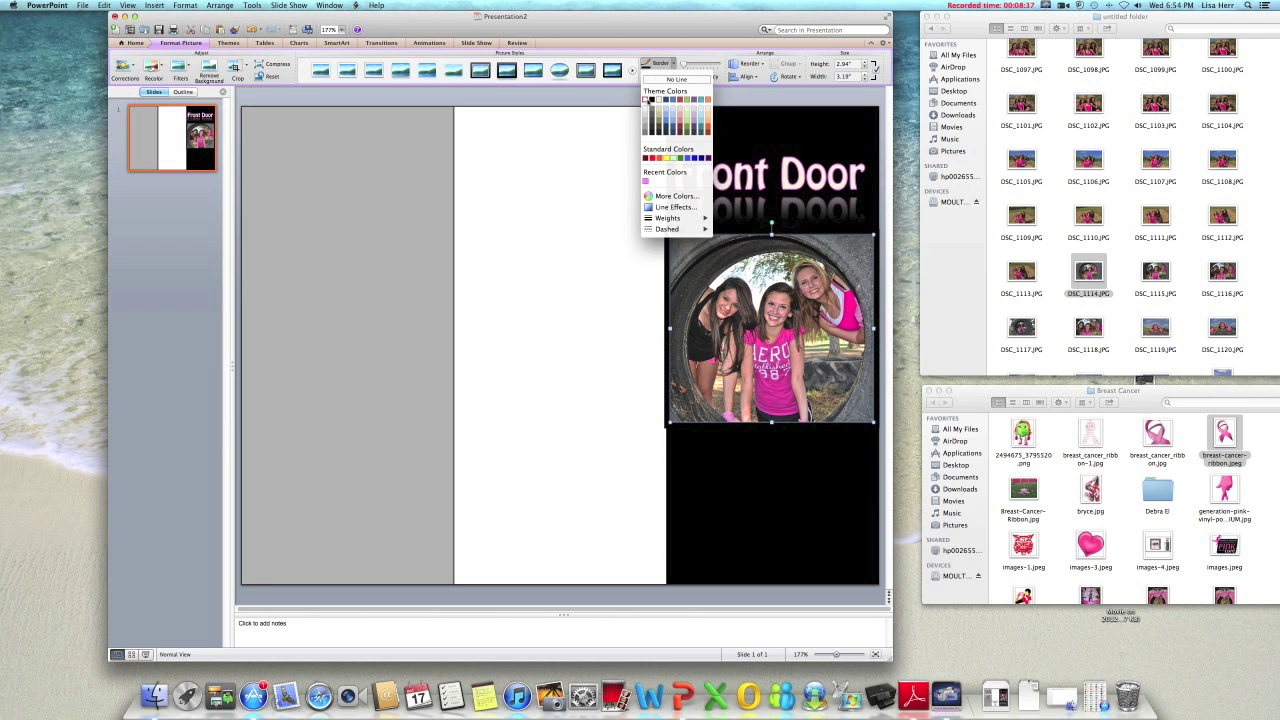
{"action": "left_click", "coordinate": [645, 100]}
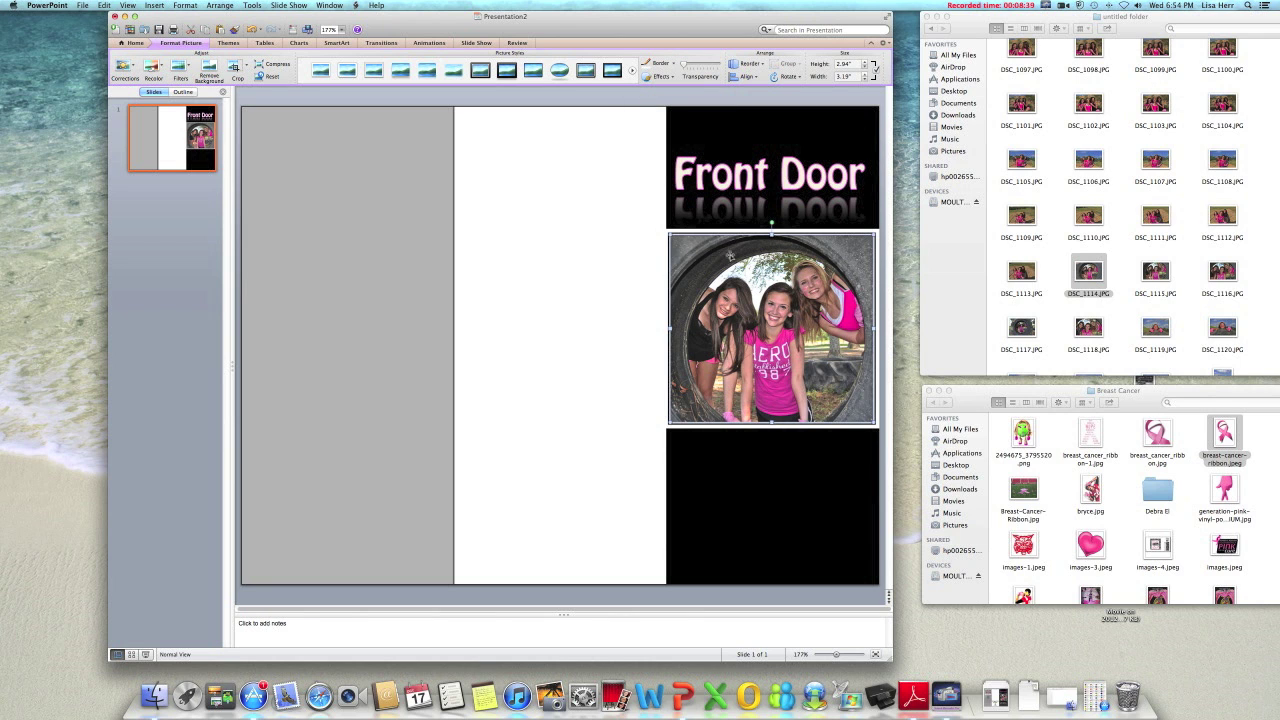
{"action": "left_click_drag", "start_coordinate": [670, 235], "coordinate": [687, 250]}
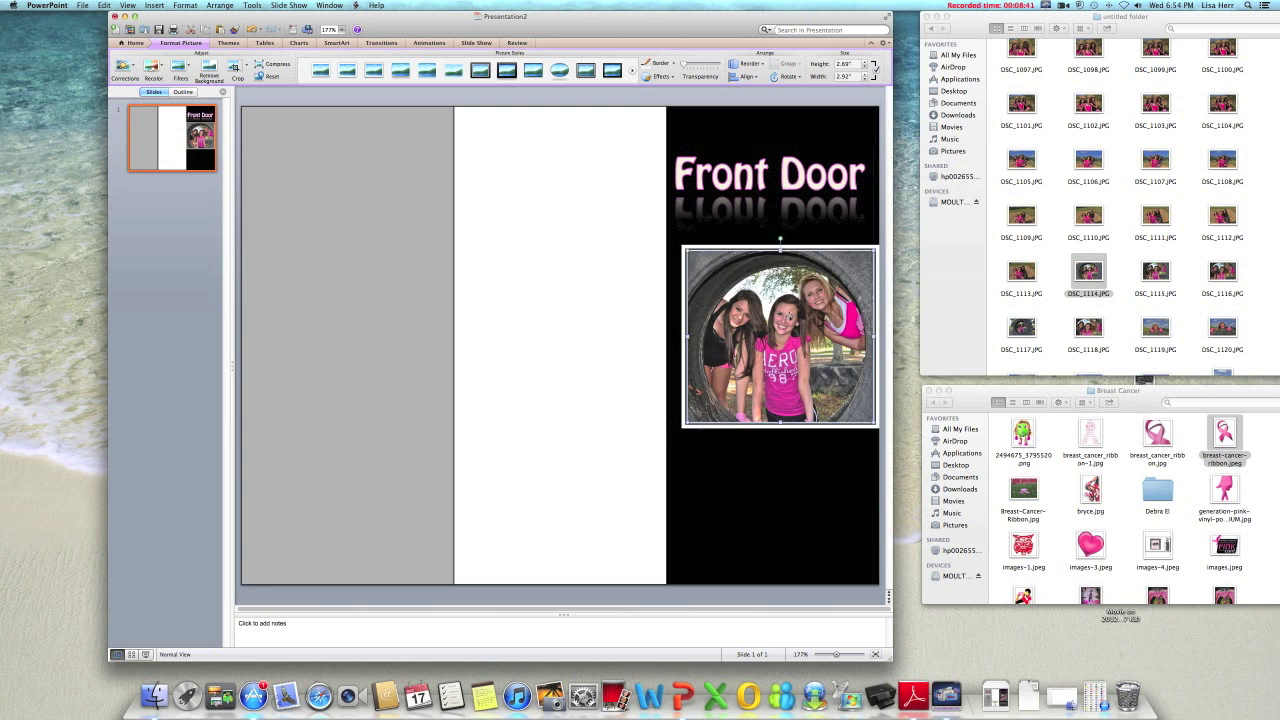
{"action": "left_click_drag", "start_coordinate": [786, 313], "coordinate": [771, 298]}
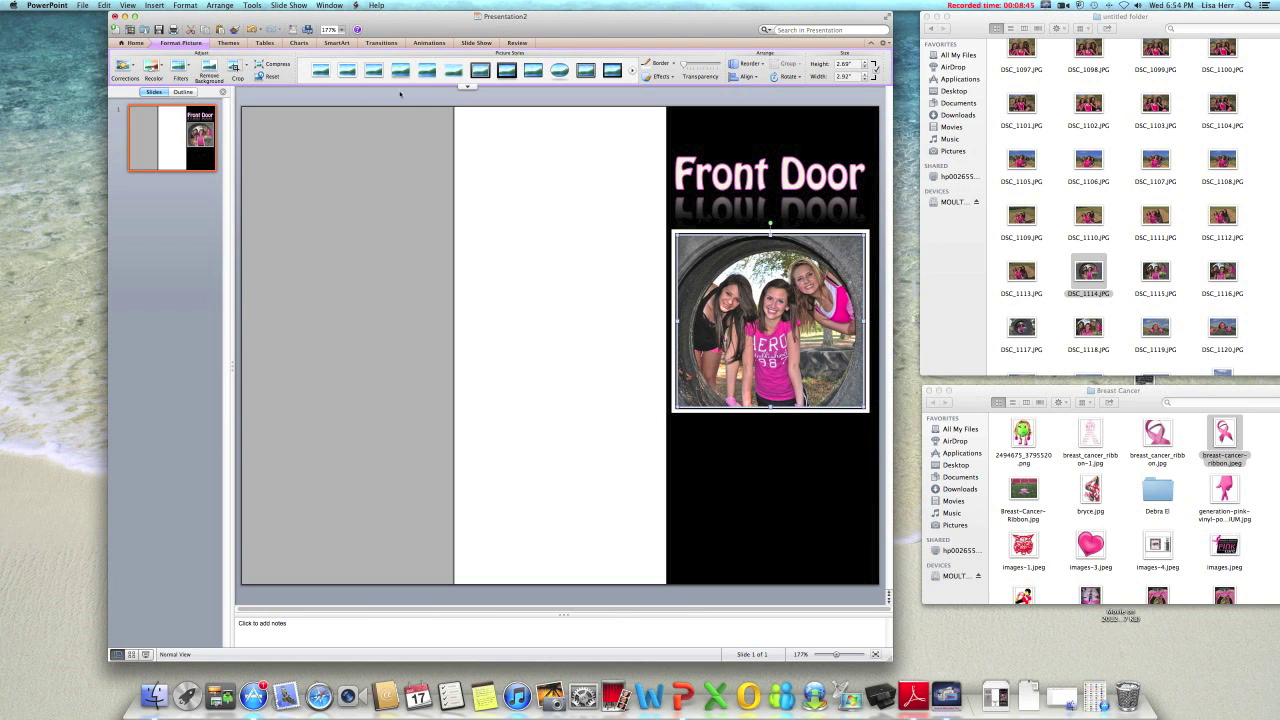
- Give the photo the Soft Edge Rectangle style, enlarged to about 2.94" by 3.18", with 23 pt soft edges
{"action": "left_click", "coordinate": [455, 74]}
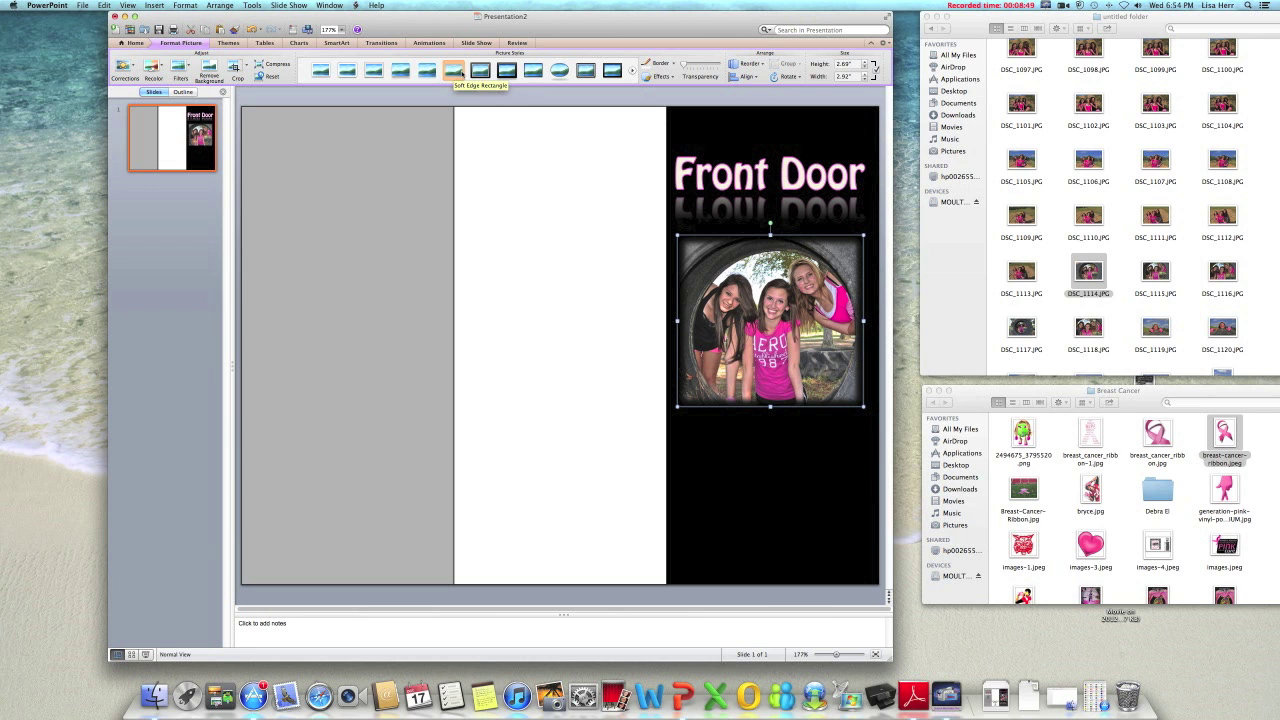
{"action": "left_click_drag", "start_coordinate": [678, 406], "coordinate": [670, 422]}
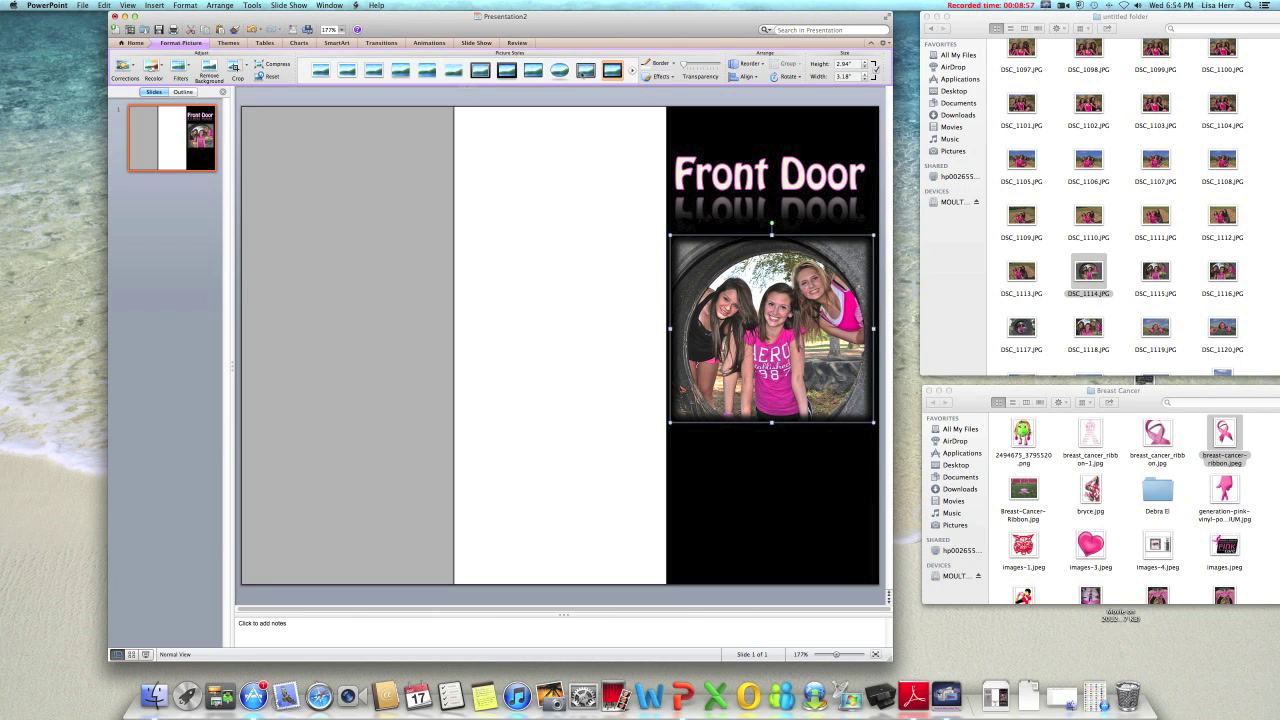
{"action": "left_click", "coordinate": [672, 77]}
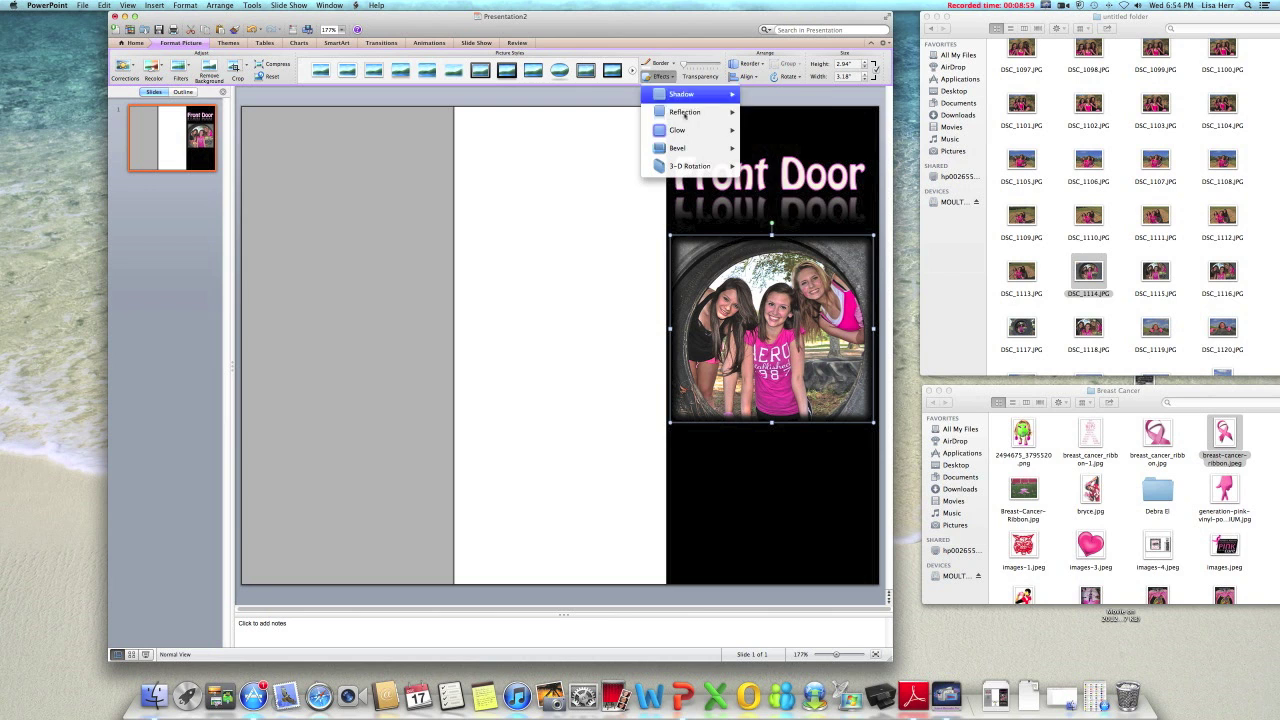
{"action": "mouse_move", "coordinate": [700, 135]}
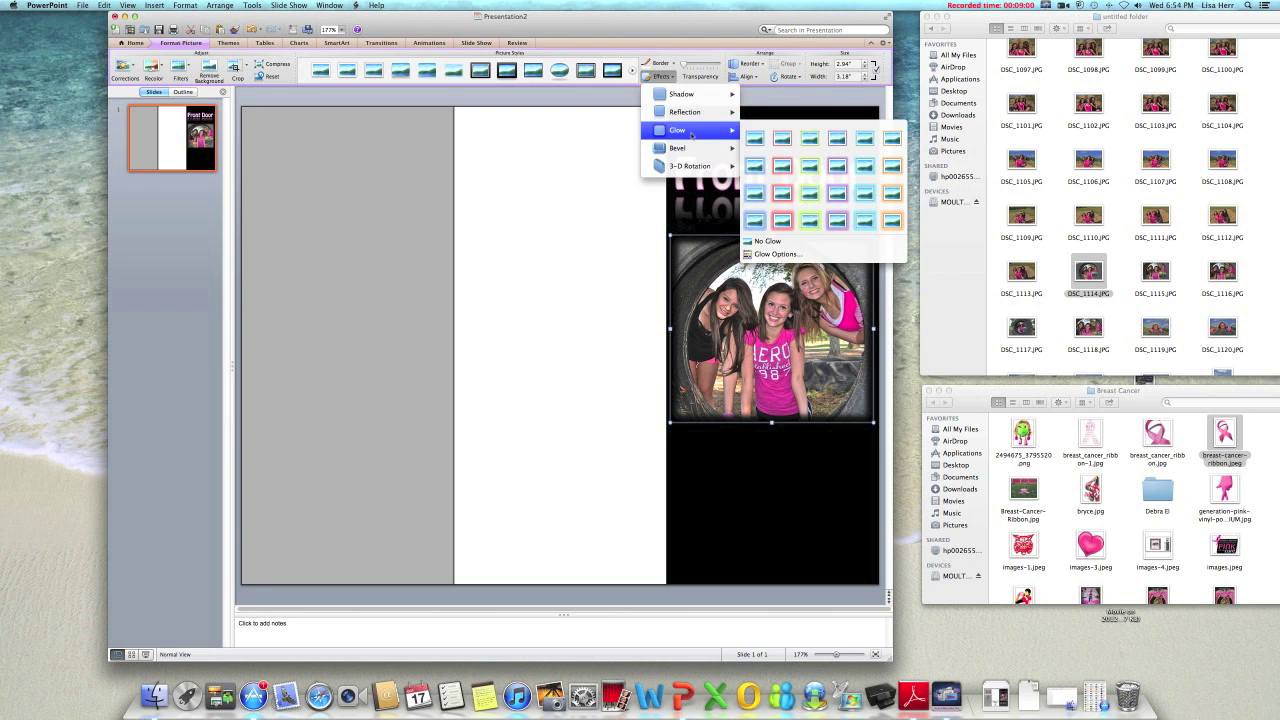
{"action": "left_click", "coordinate": [775, 253]}
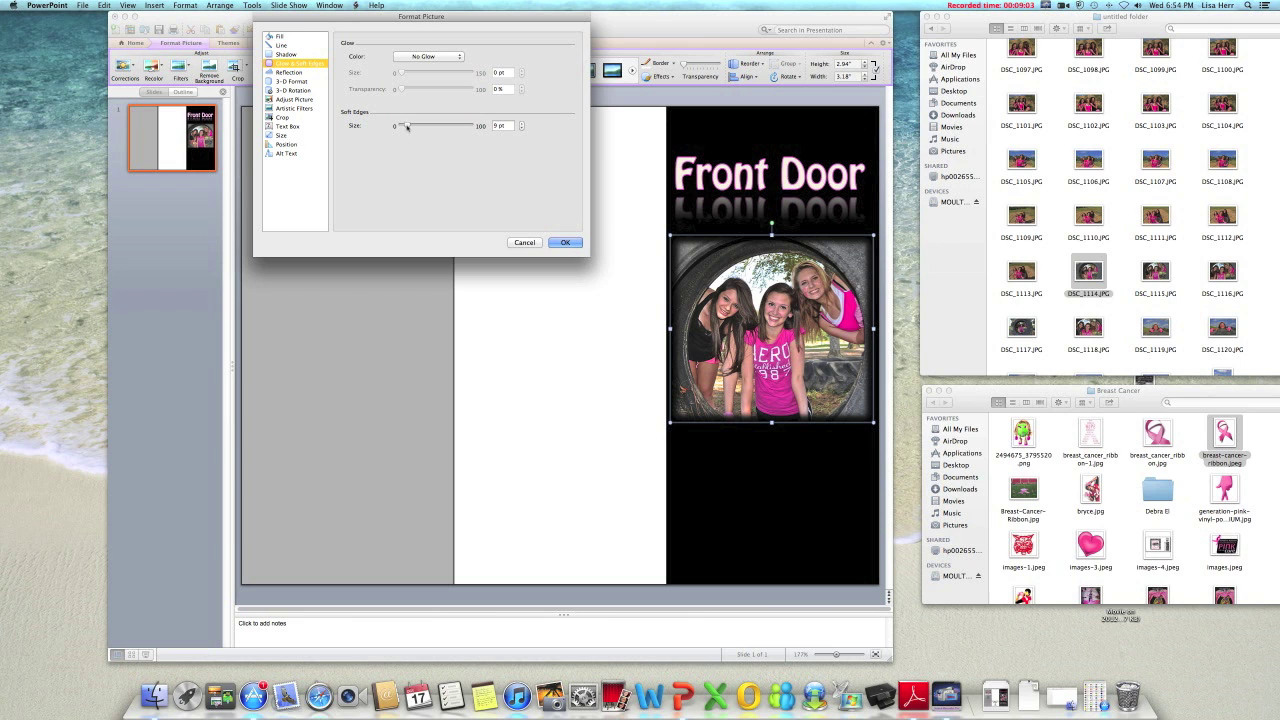
{"action": "mouse_move", "coordinate": [408, 127]}
{"action": "left_mouse_down"}
{"action": "mouse_move", "coordinate": [437, 128]}
{"action": "mouse_move", "coordinate": [417, 127]}
{"action": "left_mouse_up"}
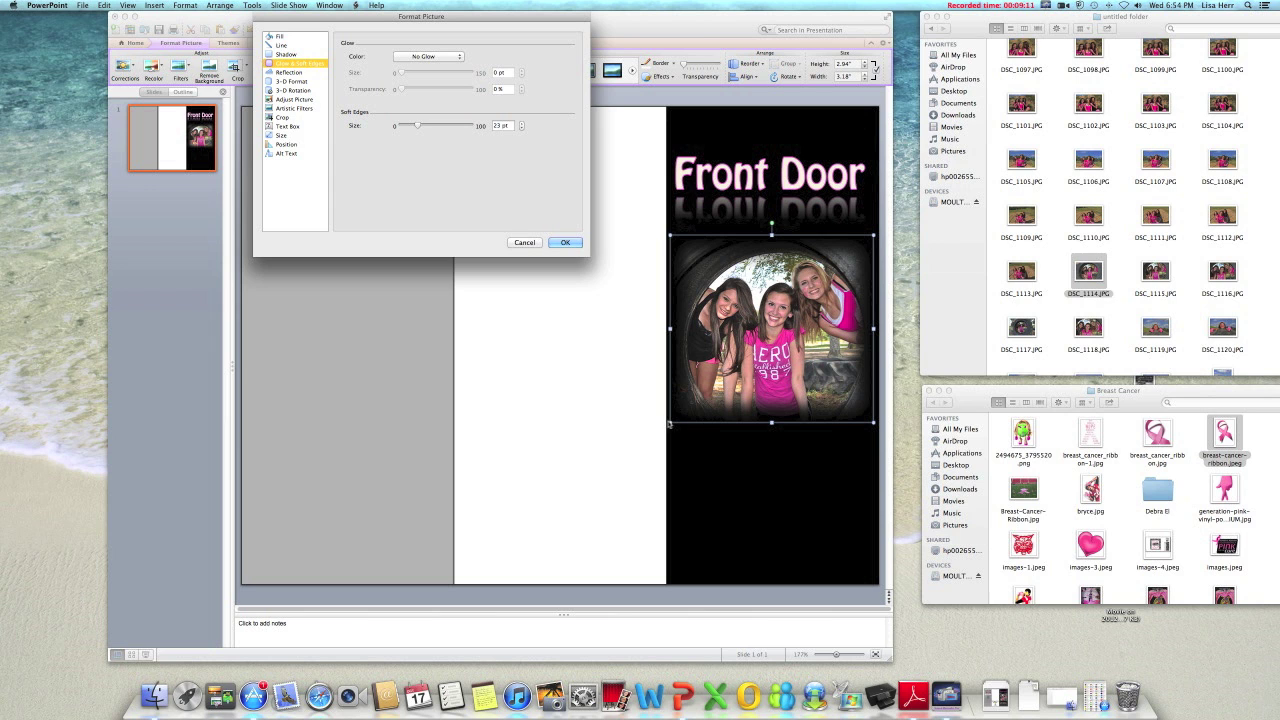
{"action": "left_click", "coordinate": [565, 242]}
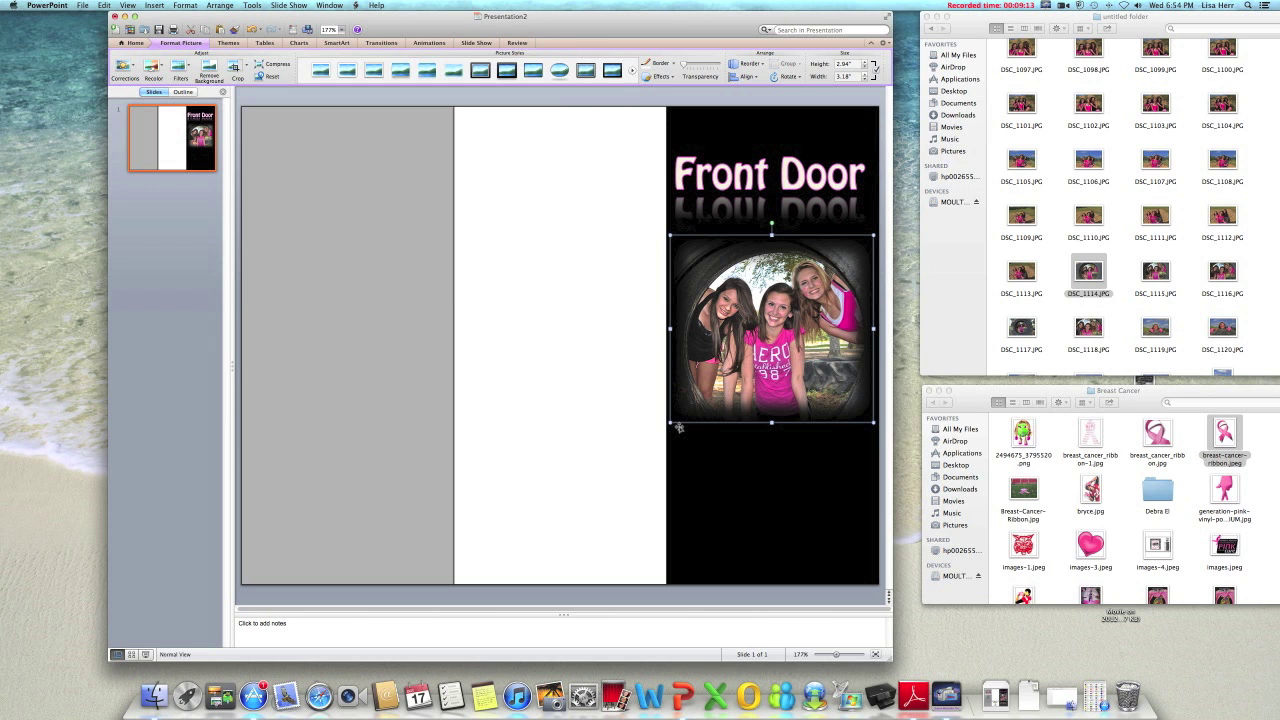
- Enlarge the photo to about 3.11" by 3.37", centre it on the black panel below the title and deselect it
{"action": "left_click_drag", "start_coordinate": [669, 422], "coordinate": [658, 433]}
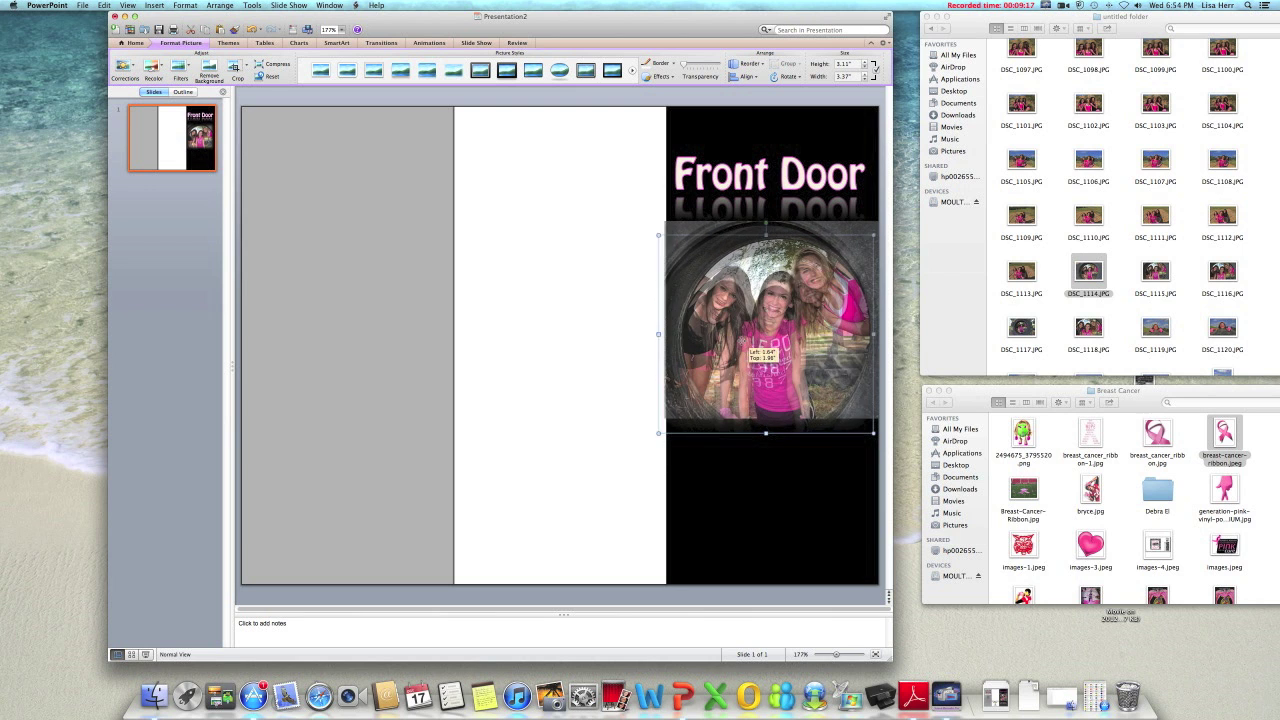
{"action": "left_click_drag", "start_coordinate": [780, 388], "coordinate": [785, 373]}
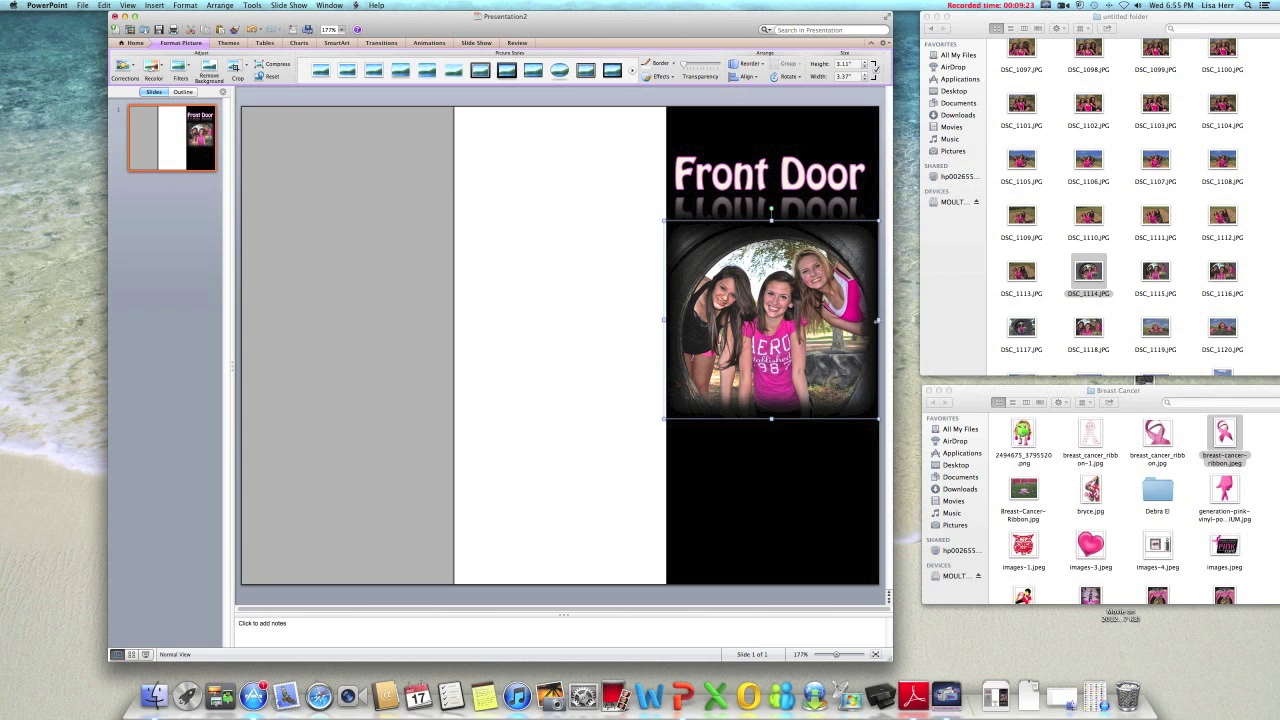
{"action": "left_click", "coordinate": [918, 340]}
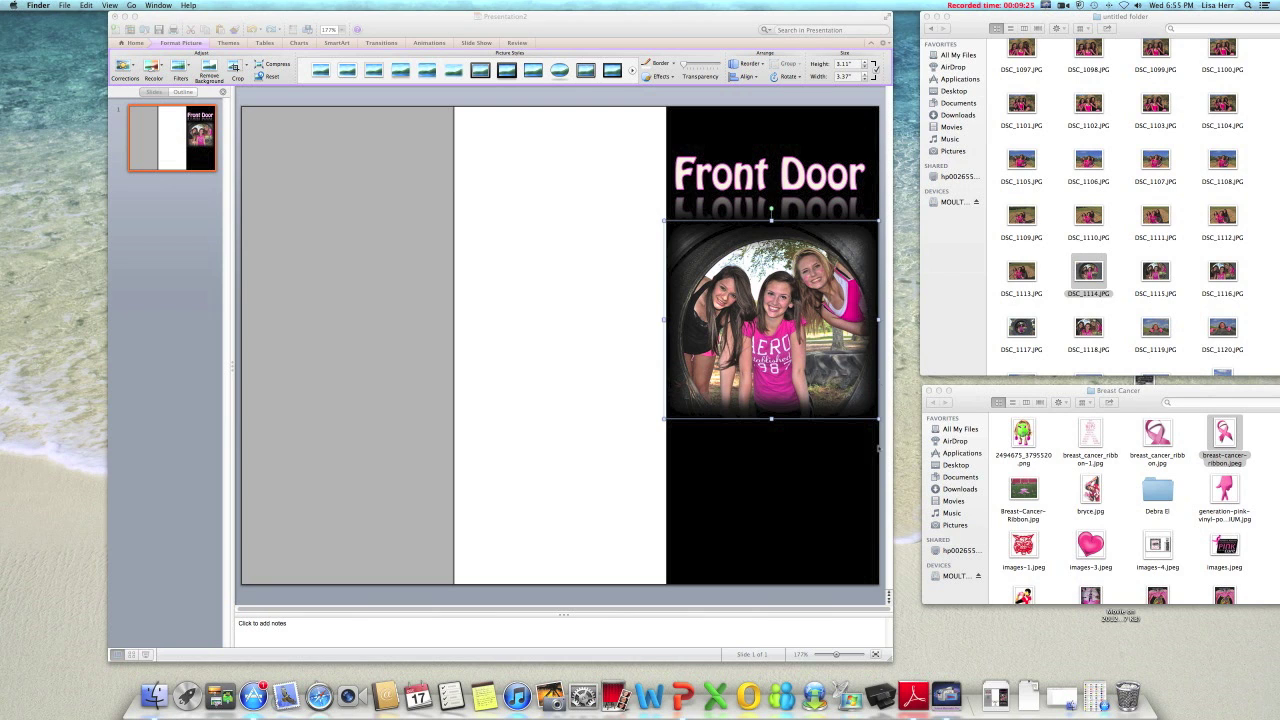
{"action": "left_click", "coordinate": [816, 604]}
{"action": "left_click", "coordinate": [814, 598]}
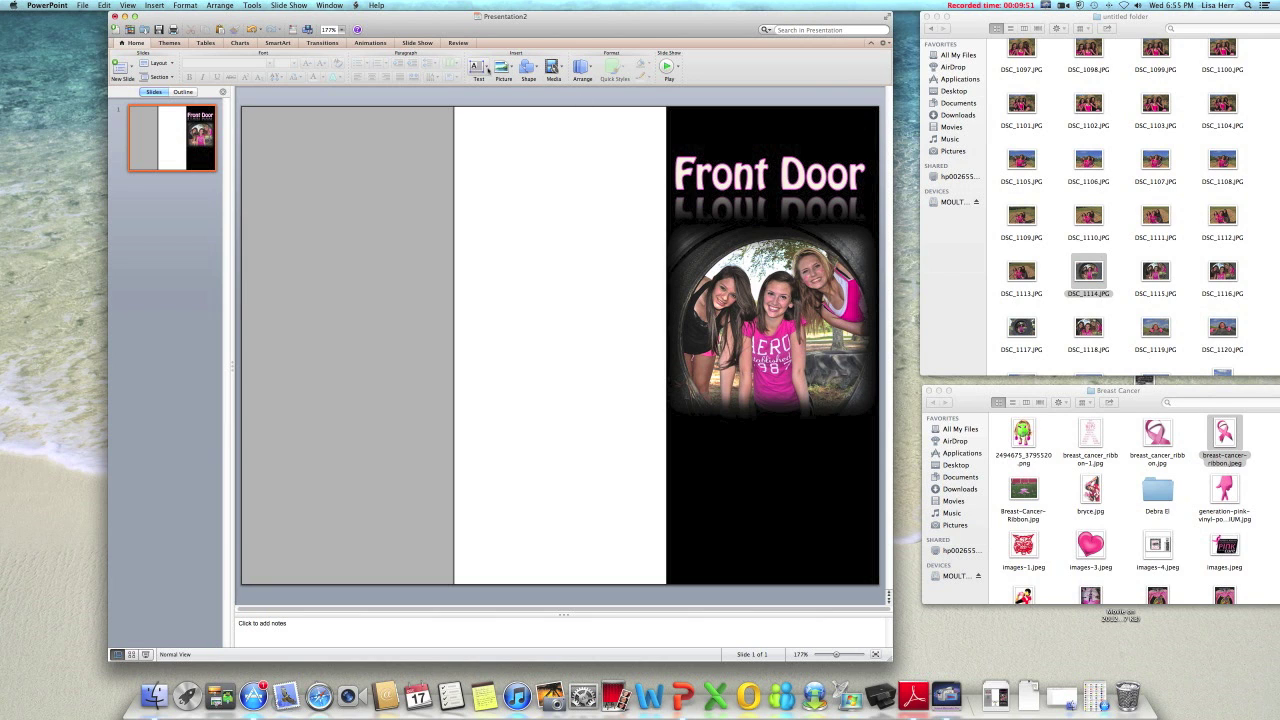
- Insert a WordArt text reading "Slogan/ Tagline" on the slide
{"action": "left_click", "coordinate": [487, 68]}
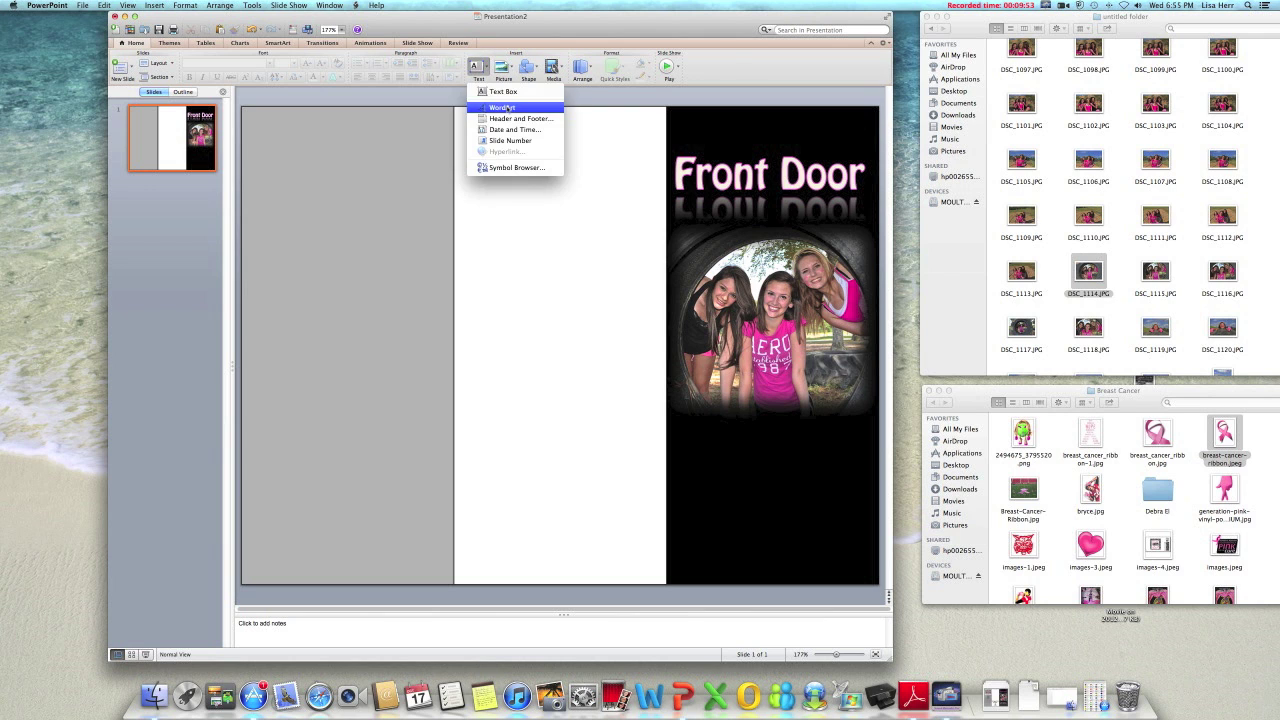
{"action": "left_click", "coordinate": [503, 107]}
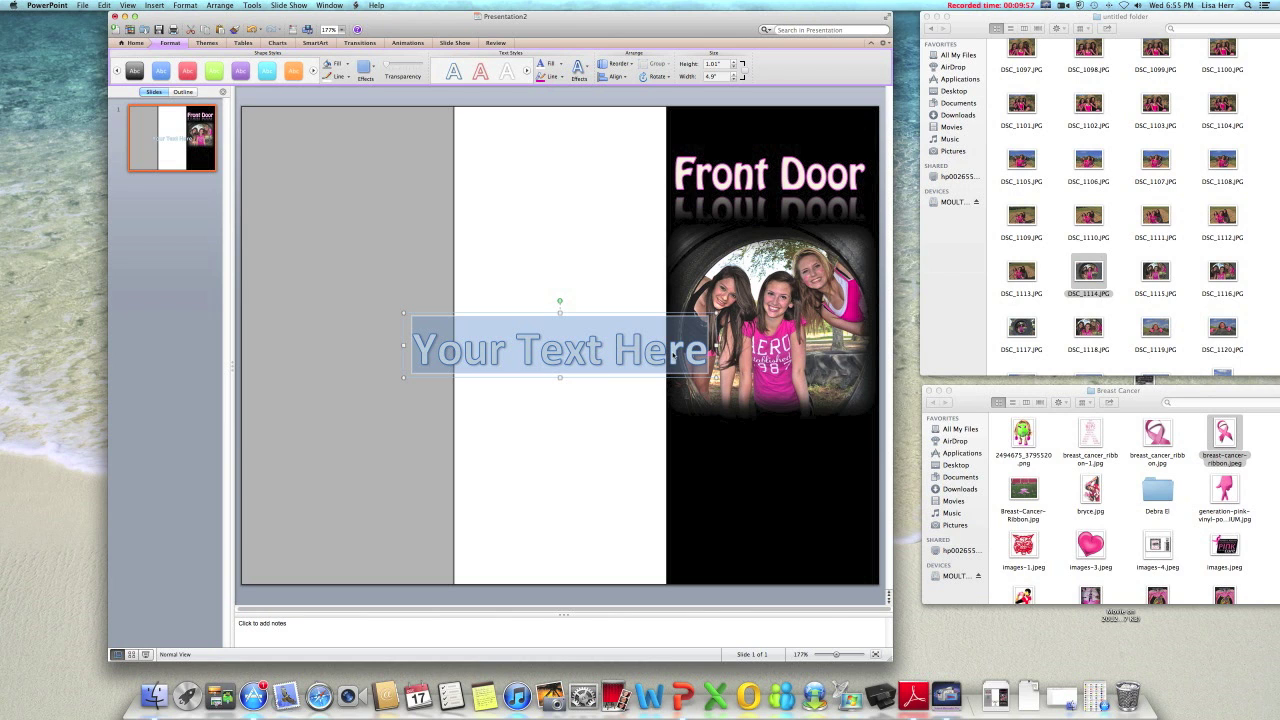
{"action": "type", "text": "Sloga"}
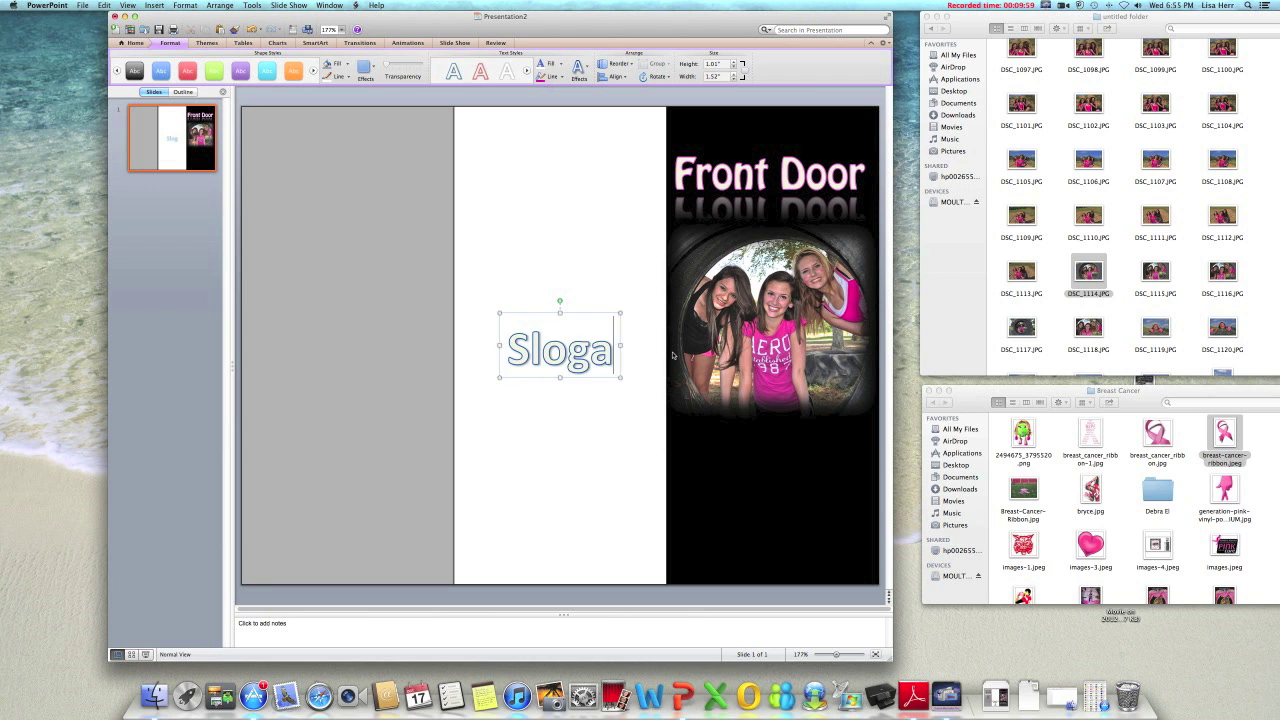
{"action": "type", "text": "n/ Tagline"}
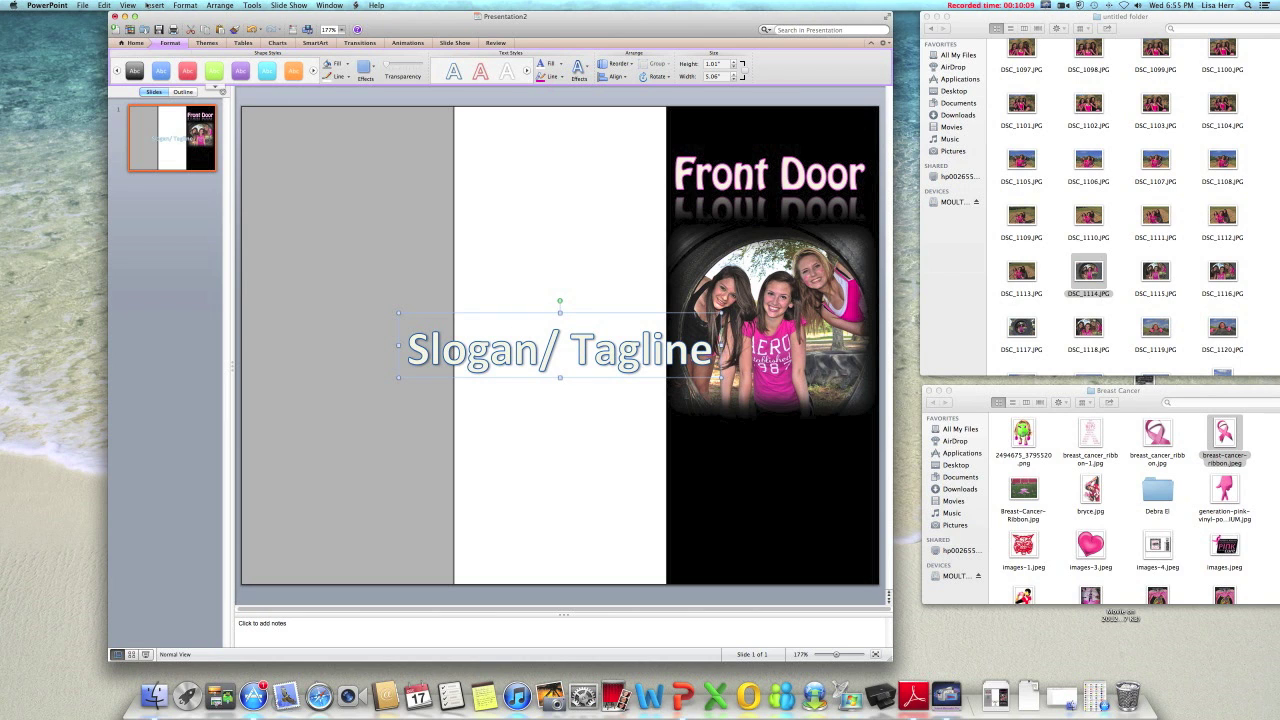
- Change the font of the "Slogan/ Tagline" WordArt to Arial
{"action": "left_click", "coordinate": [134, 43]}
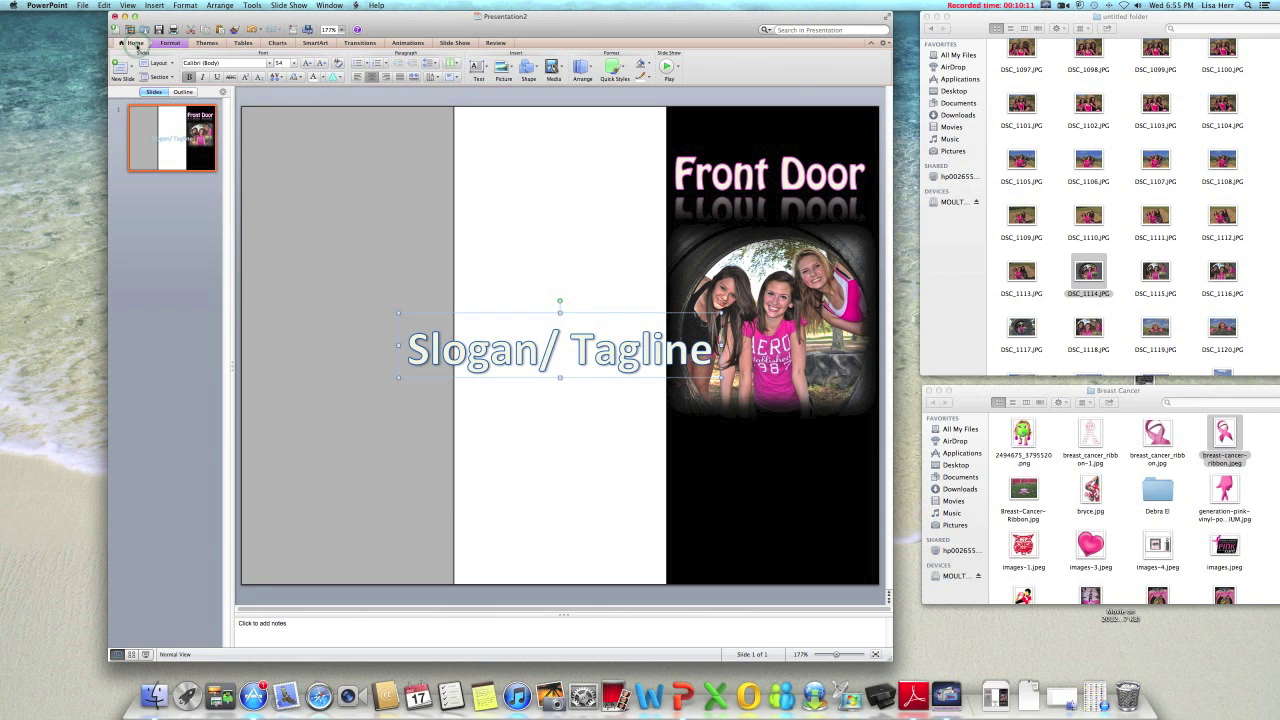
{"action": "left_click", "coordinate": [269, 63]}
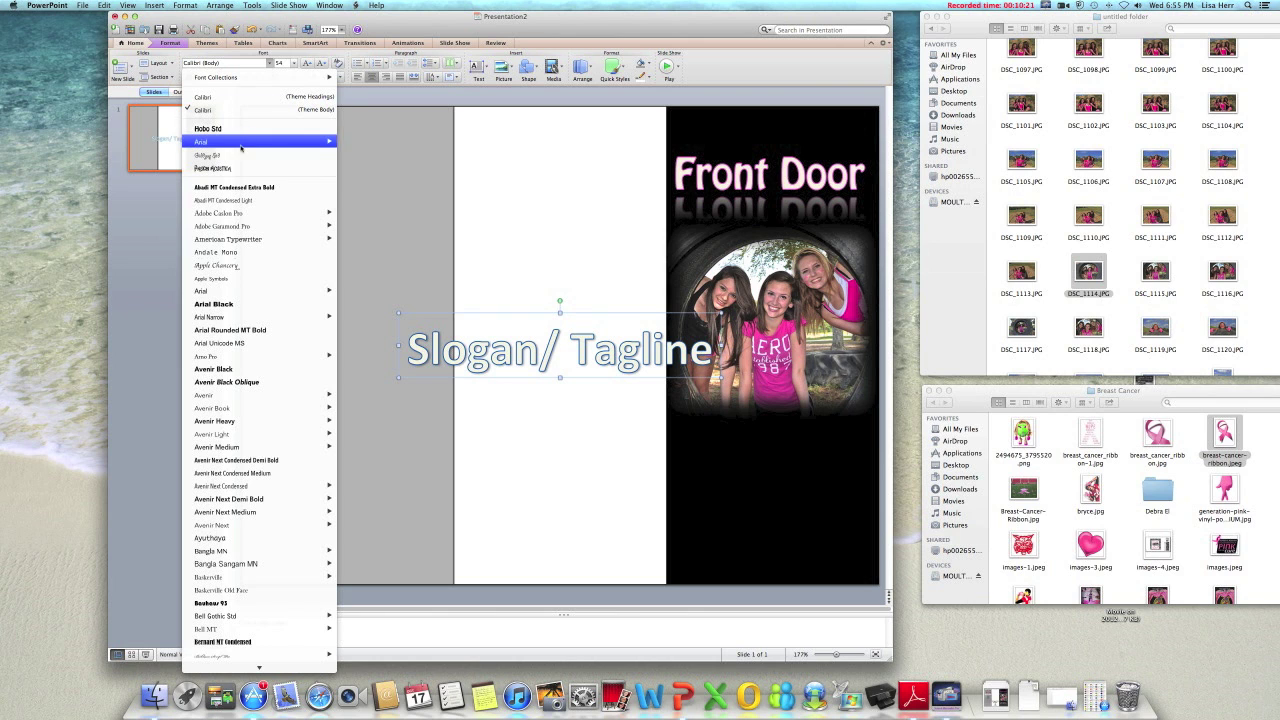
{"action": "mouse_move", "coordinate": [242, 143]}
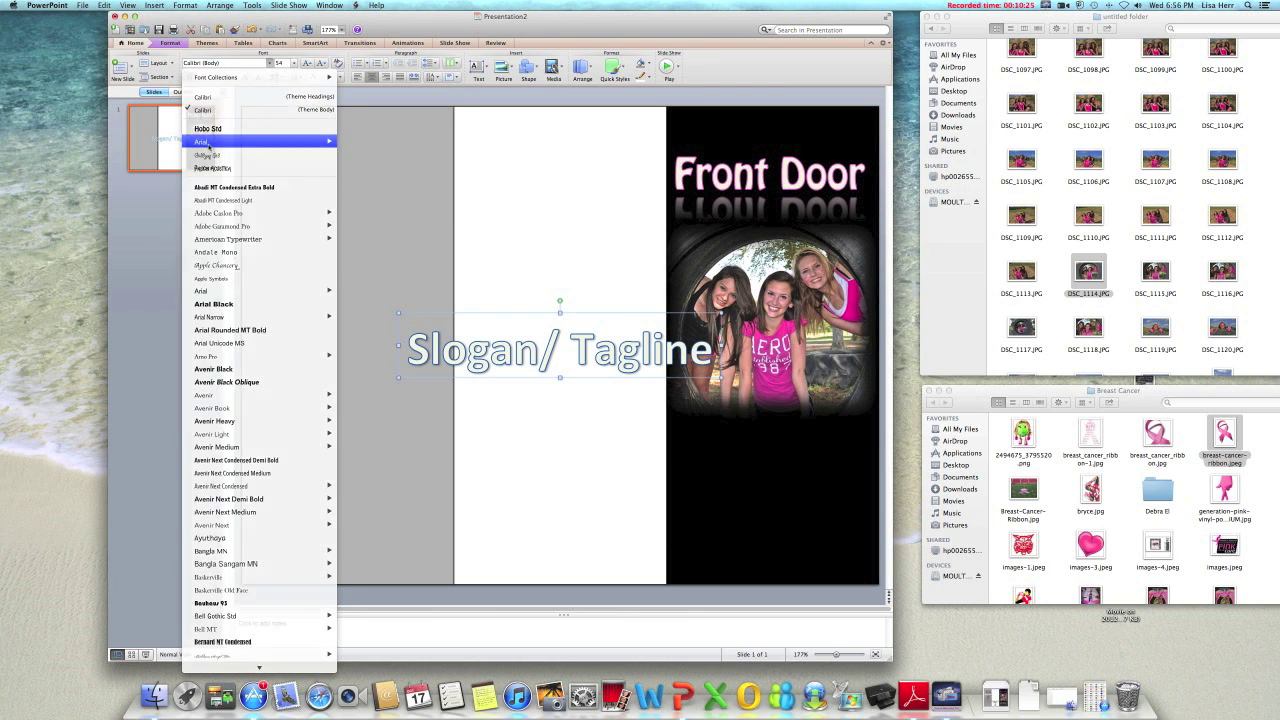
{"action": "left_click", "coordinate": [205, 143]}
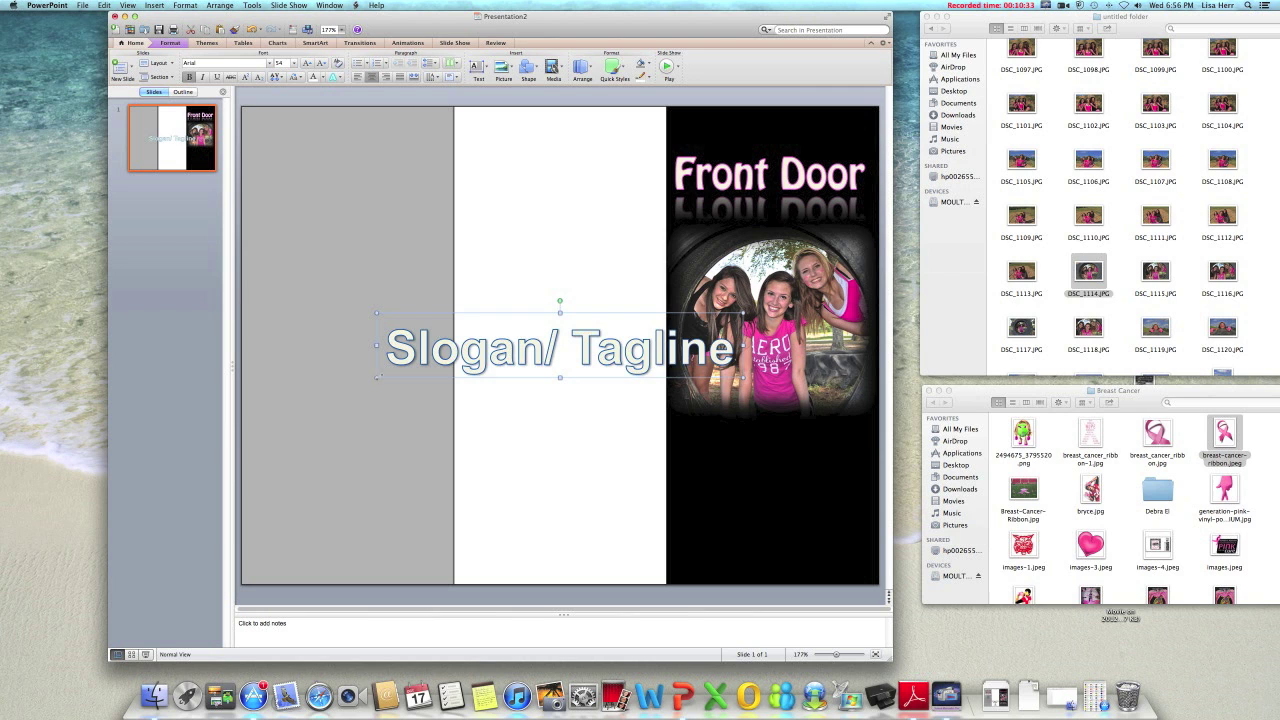
- Wrap the "Slogan/ Tagline" text onto two lines at 36 pt and move it below the photo on the black panel
{"action": "left_click_drag", "start_coordinate": [377, 377], "coordinate": [517, 435]}
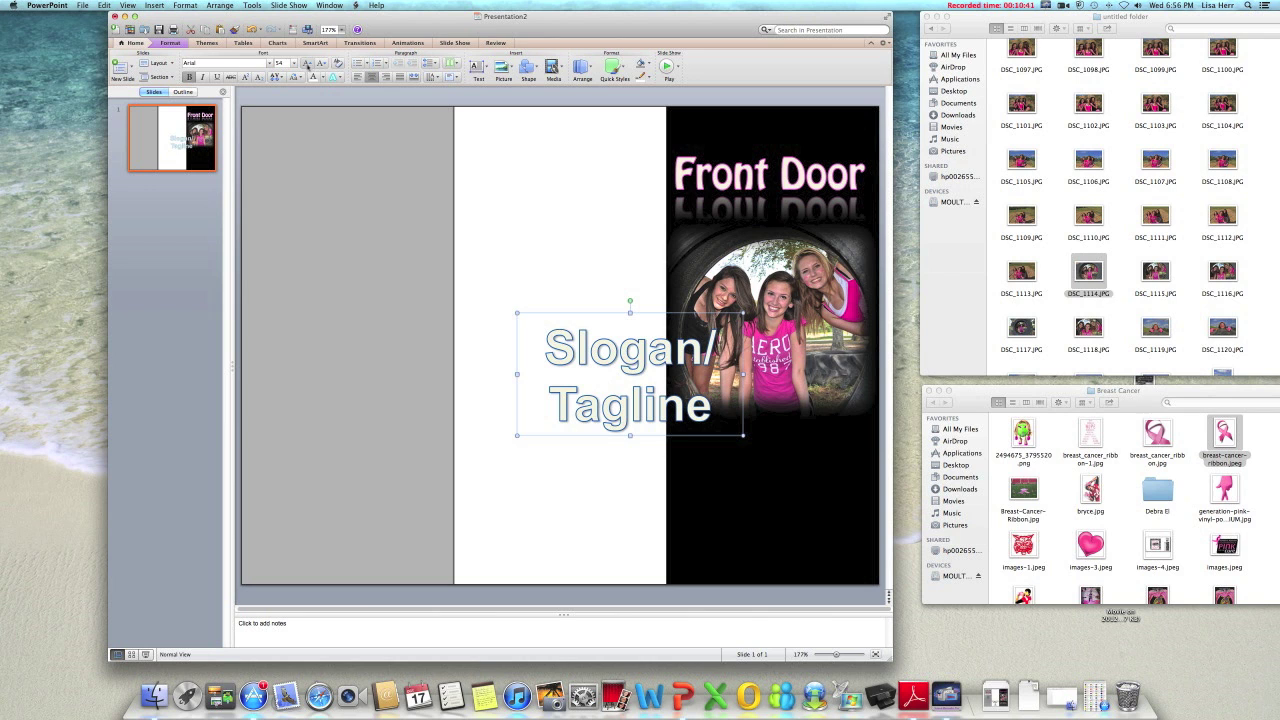
{"action": "left_click", "coordinate": [307, 63]}
{"action": "left_click", "coordinate": [307, 63]}
{"action": "left_click", "coordinate": [307, 63]}
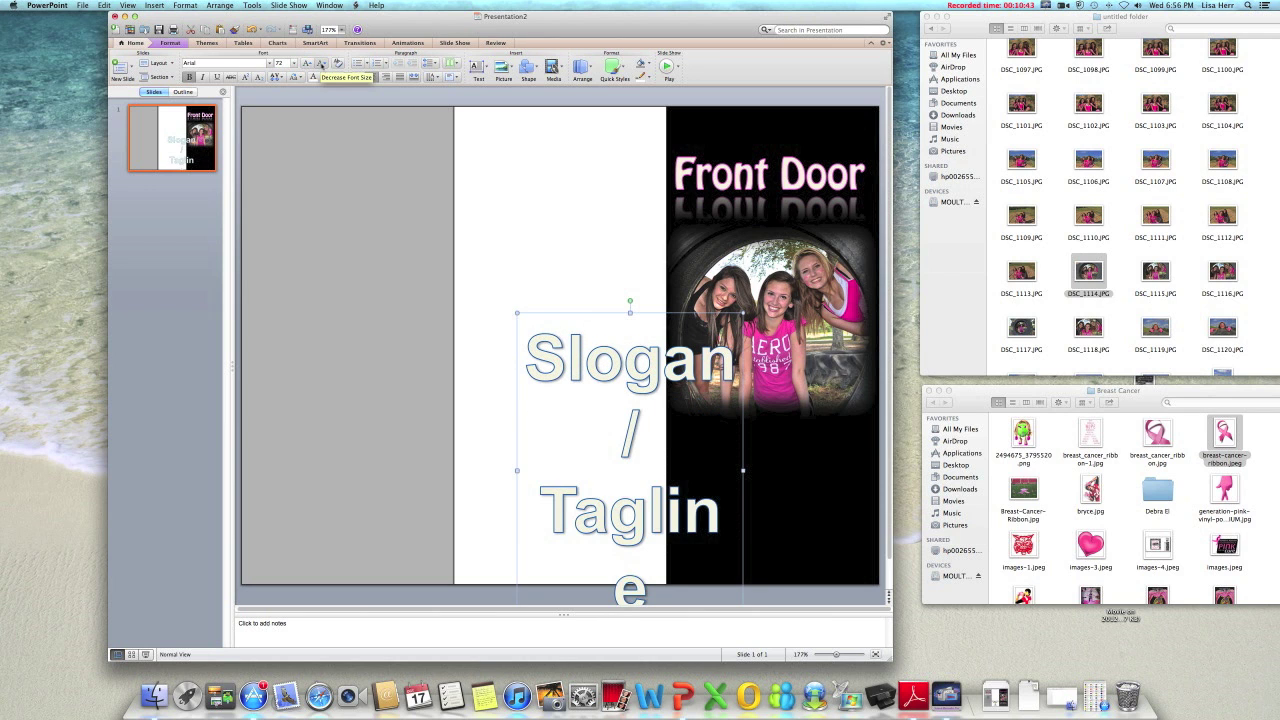
{"action": "left_click", "coordinate": [320, 63]}
{"action": "left_click", "coordinate": [320, 63]}
{"action": "left_click", "coordinate": [320, 63]}
{"action": "left_click", "coordinate": [320, 63]}
{"action": "left_click", "coordinate": [320, 63]}
{"action": "left_click", "coordinate": [320, 63]}
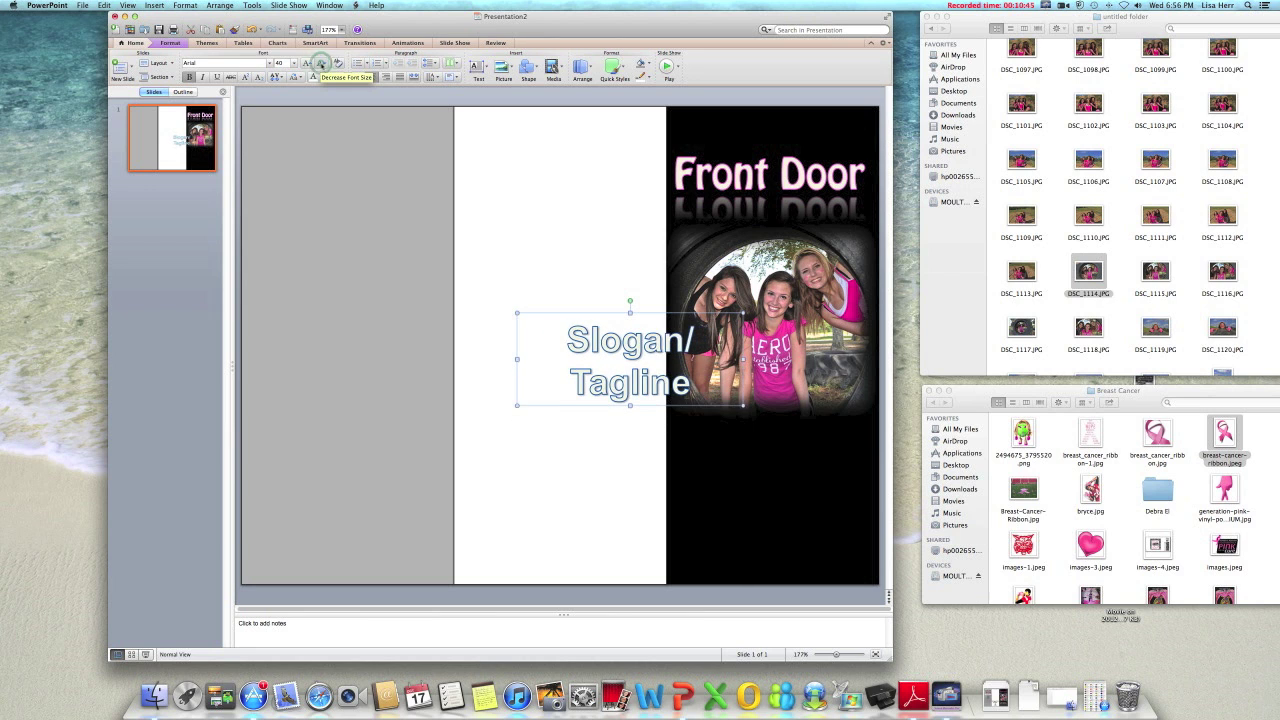
{"action": "left_click", "coordinate": [320, 63]}
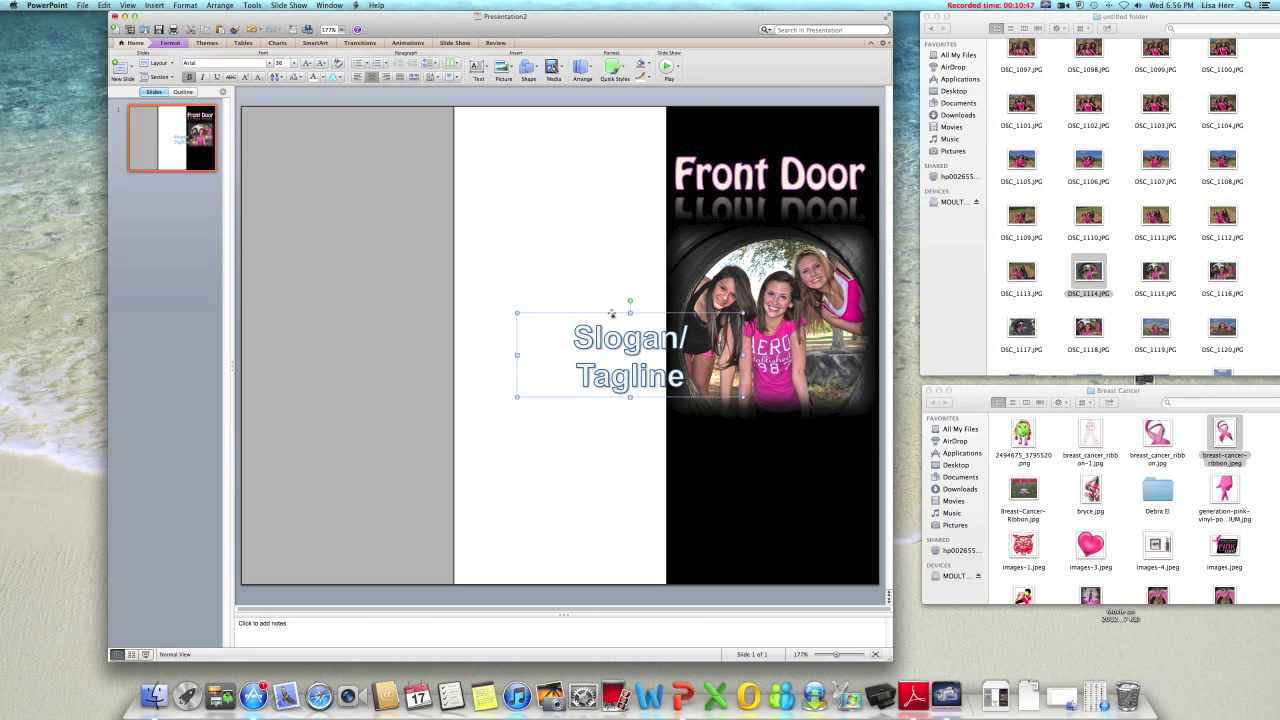
{"action": "left_click_drag", "start_coordinate": [611, 313], "coordinate": [750, 429]}
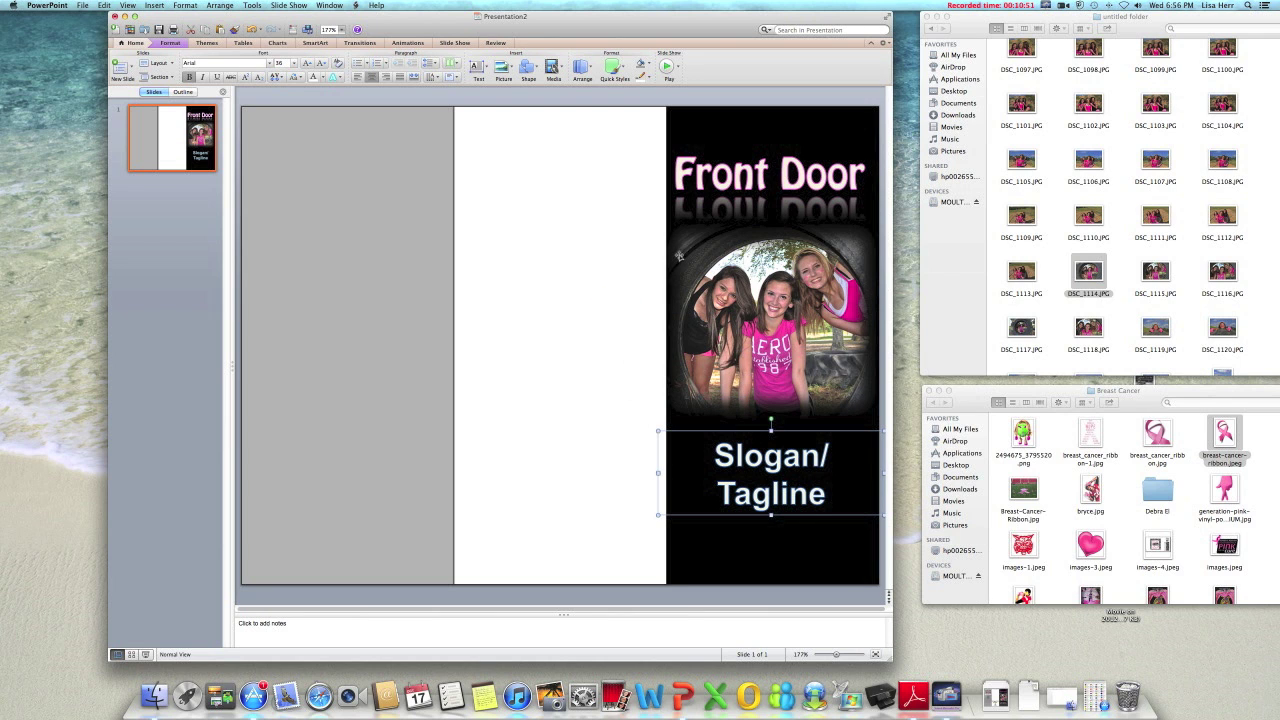
- Remove the border line from the "Slogan/ Tagline" box and give its text an outline in the recently used pink
{"action": "left_click", "coordinate": [171, 43]}
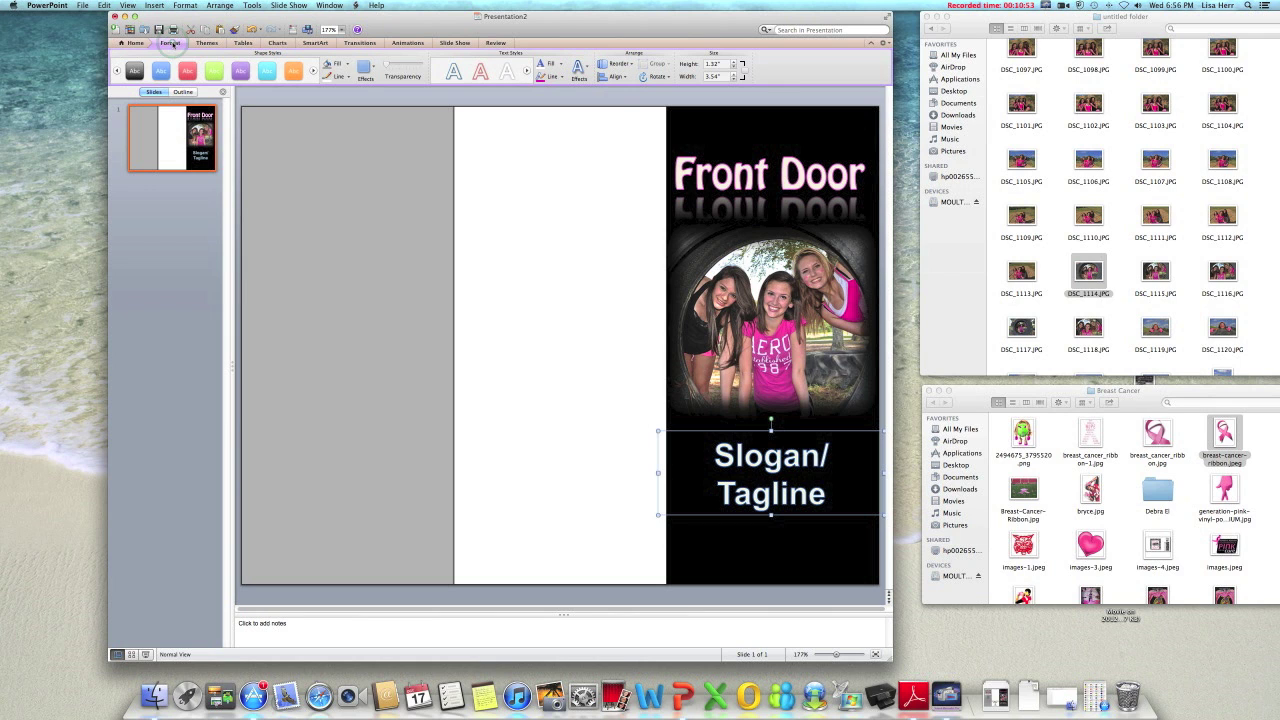
{"action": "left_click", "coordinate": [345, 77]}
{"action": "left_click", "coordinate": [352, 94]}
{"action": "left_click", "coordinate": [550, 76]}
{"action": "left_click", "coordinate": [564, 94]}
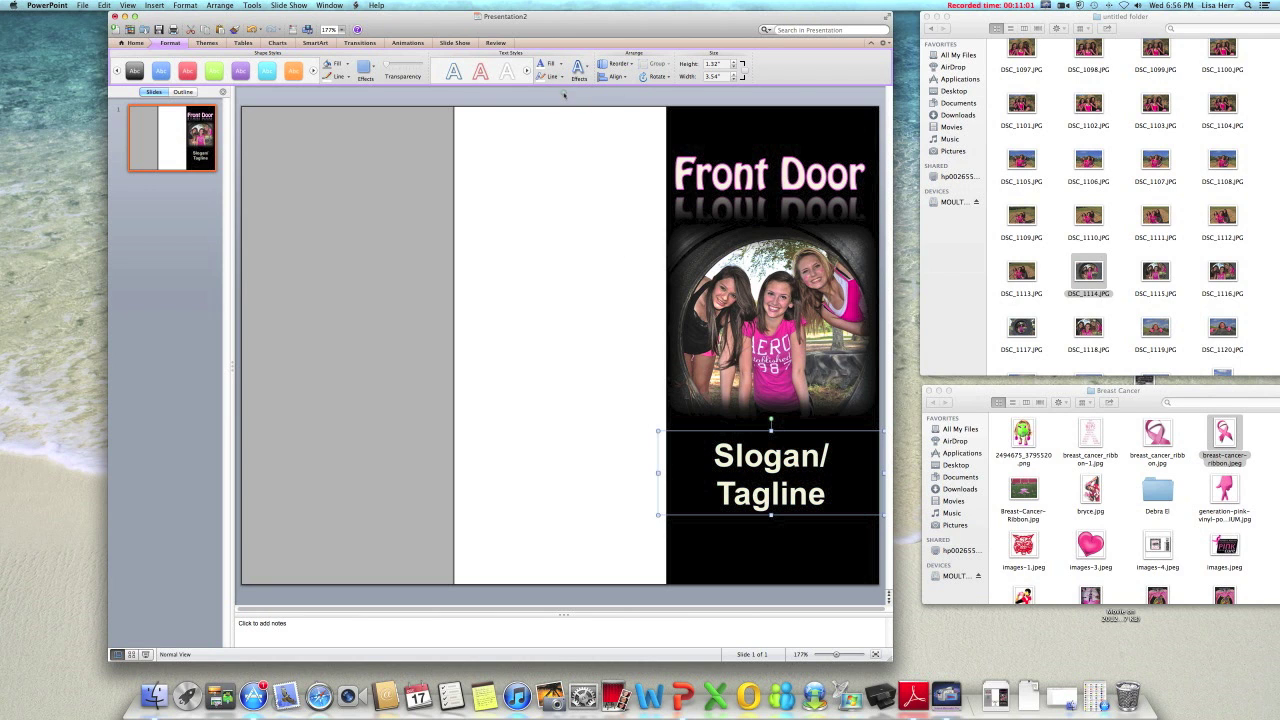
{"action": "left_click", "coordinate": [560, 77]}
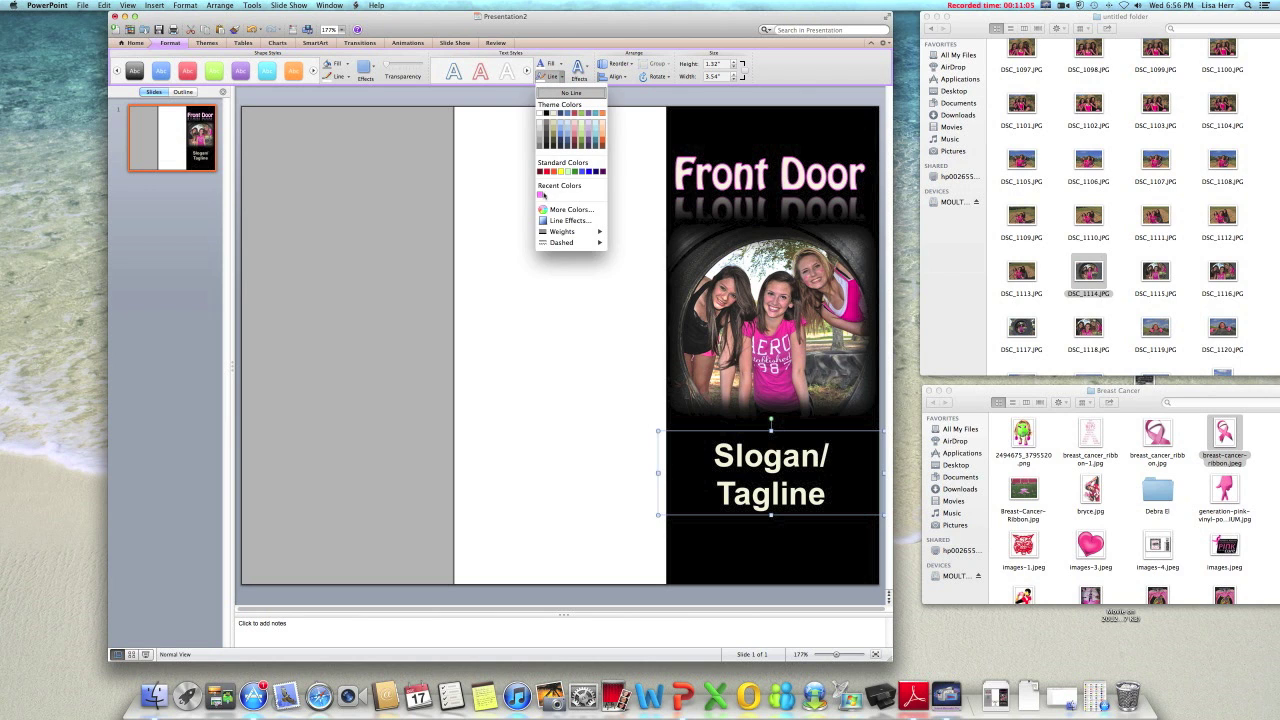
{"action": "left_click", "coordinate": [540, 195]}
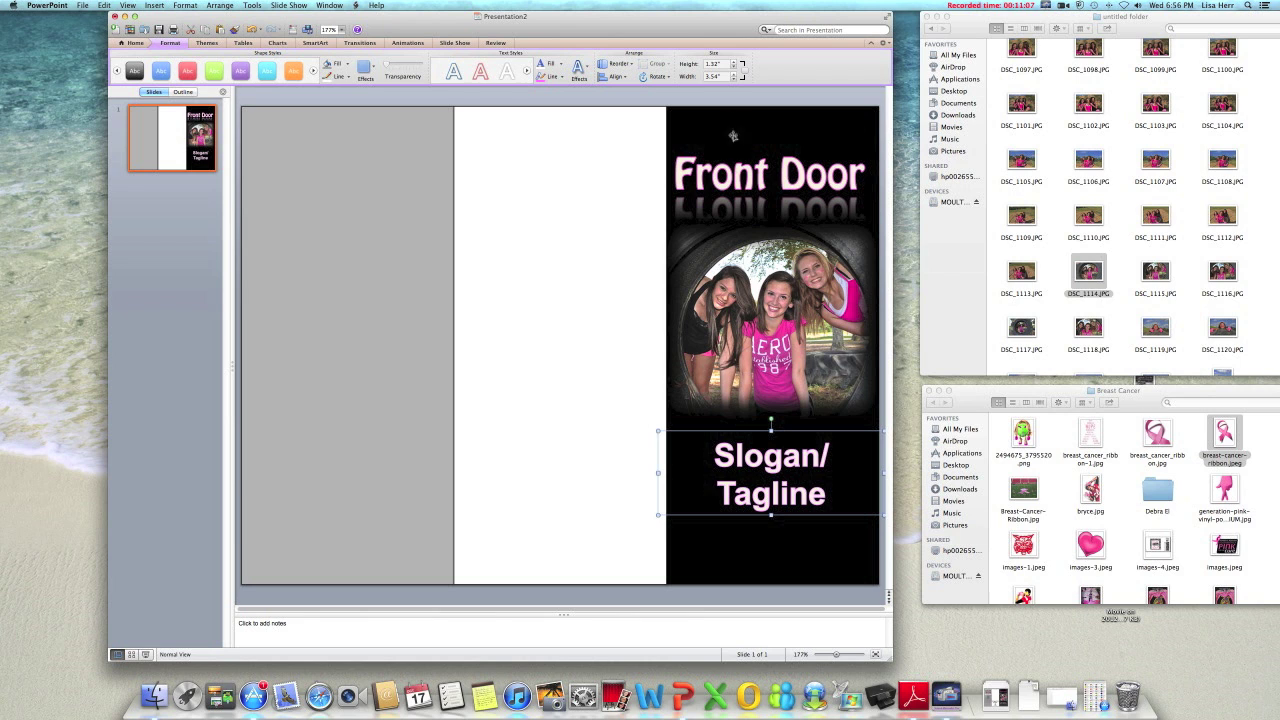
- Fill the "Slogan/ Tagline" text with the recently used pink and give it a white outline
{"action": "left_click", "coordinate": [562, 65]}
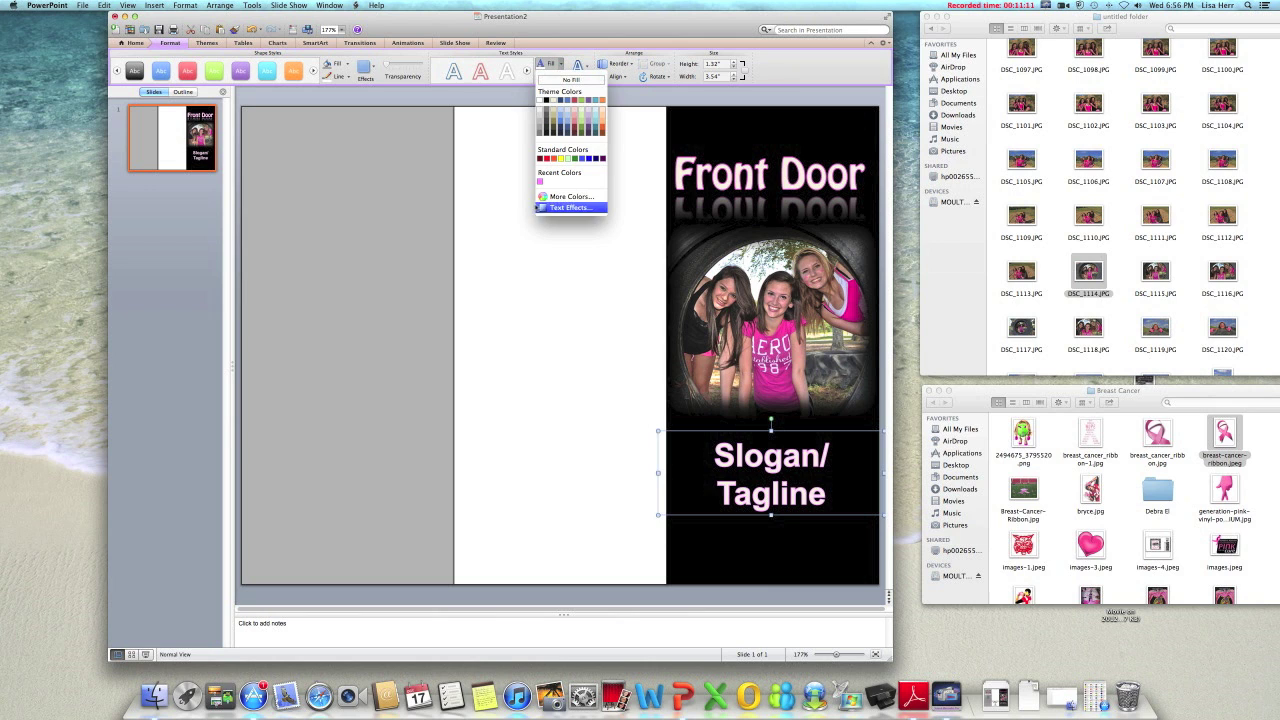
{"action": "left_click", "coordinate": [540, 181]}
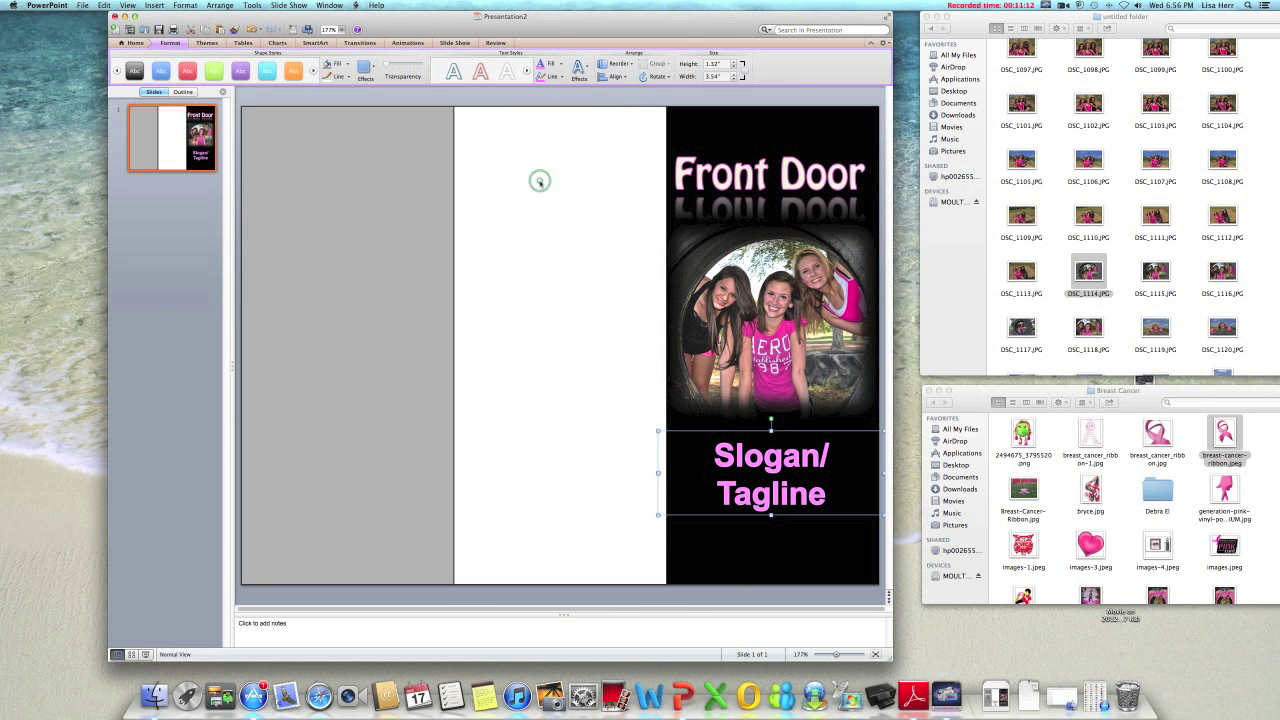
{"action": "left_click", "coordinate": [553, 76]}
{"action": "left_click", "coordinate": [540, 113]}
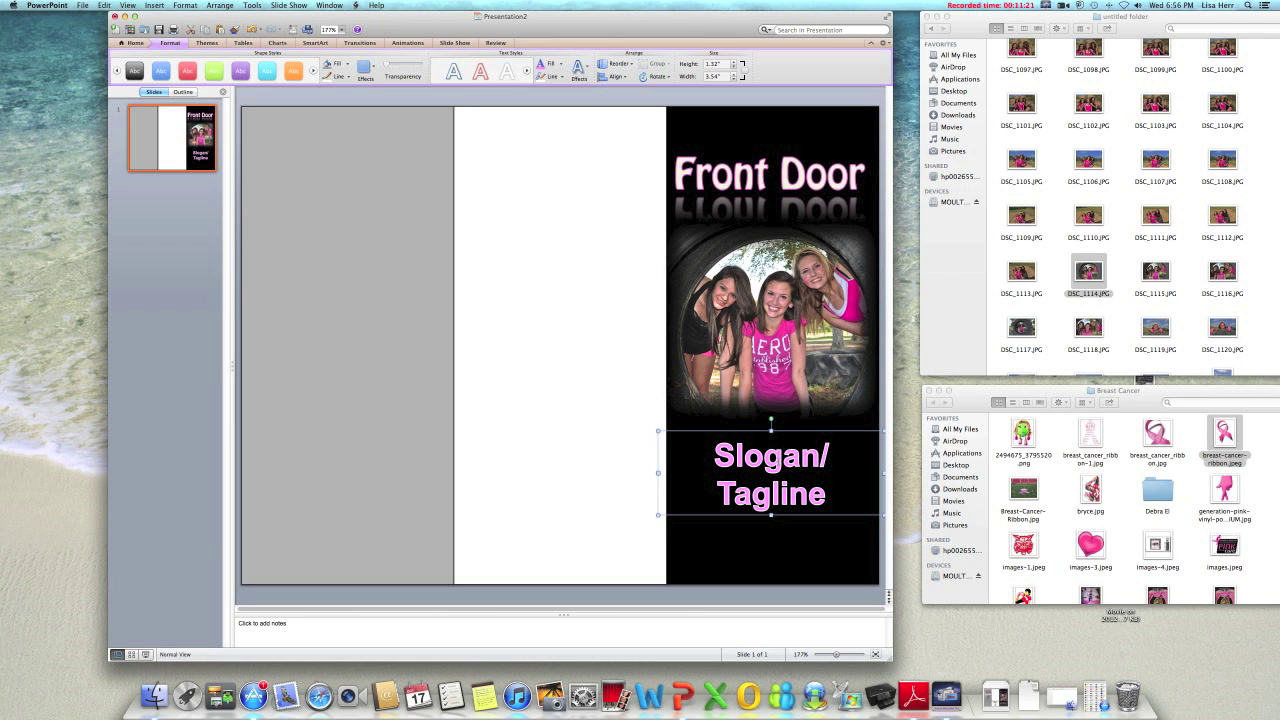
- Change the "Slogan/ Tagline" text fill to a custom, darker magenta picked on the colour wheel
{"action": "left_click", "coordinate": [556, 63]}
{"action": "left_click", "coordinate": [570, 196]}
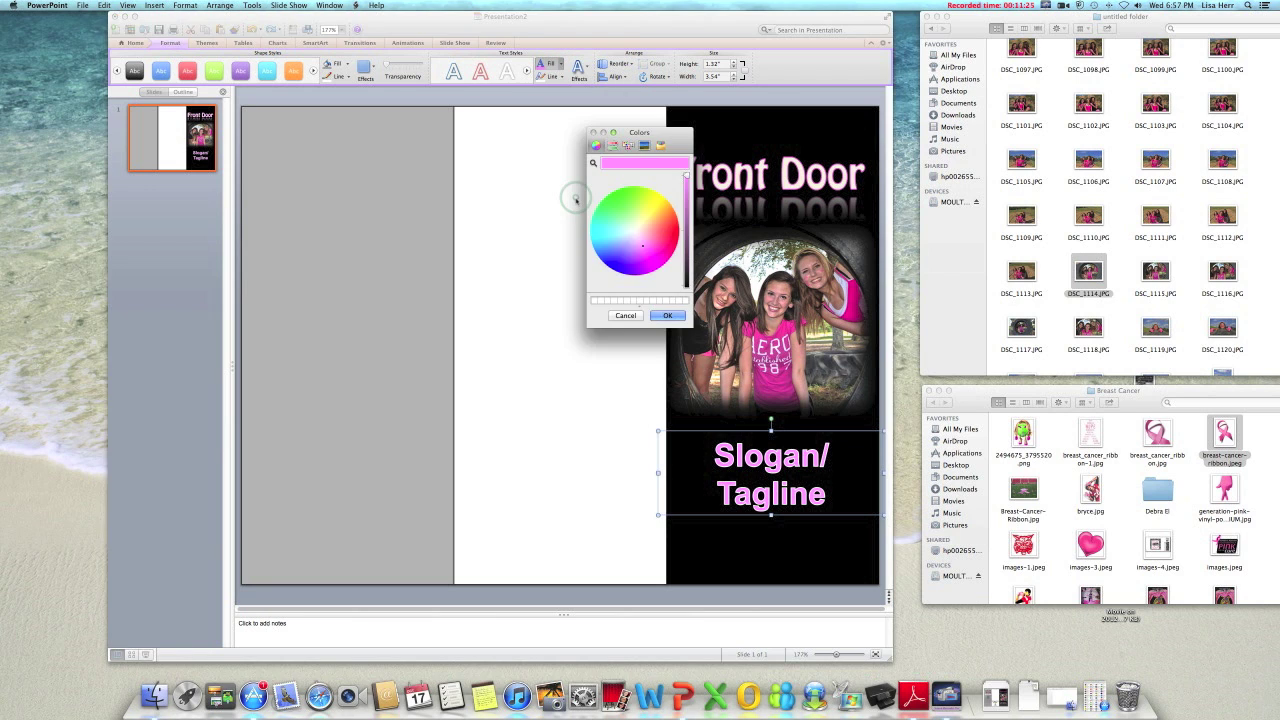
{"action": "left_click", "coordinate": [650, 248]}
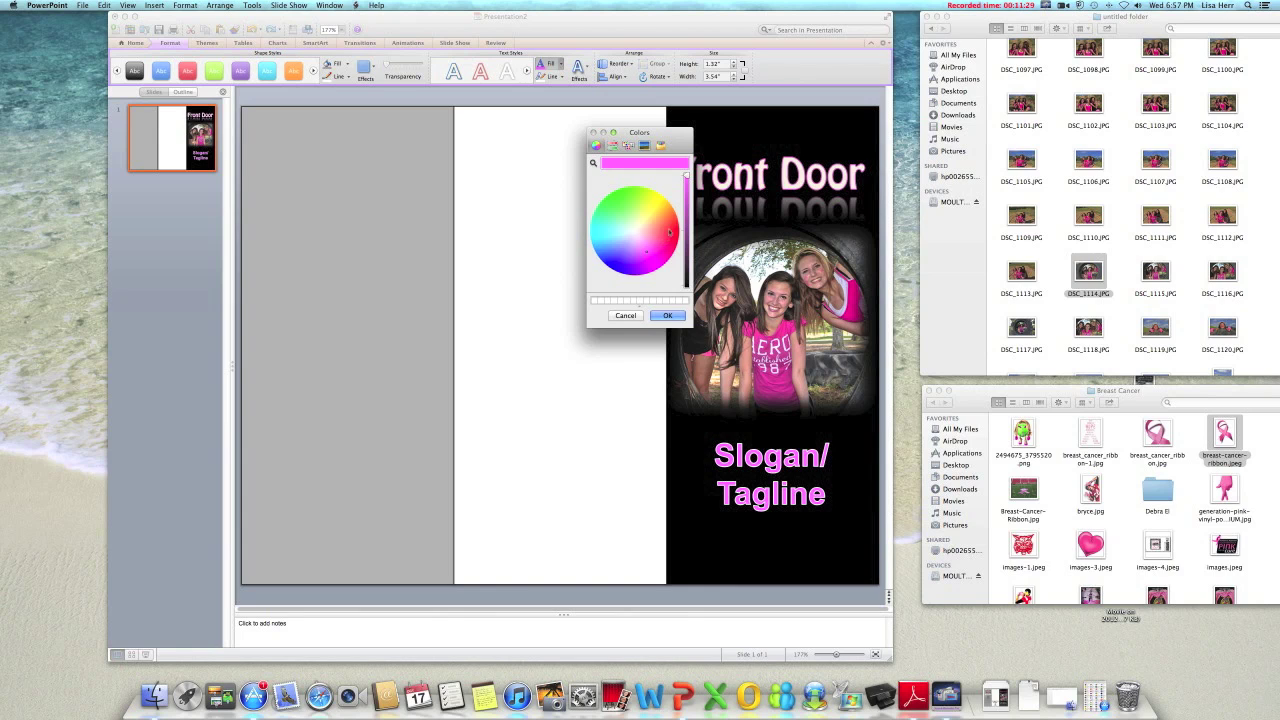
{"action": "left_click_drag", "start_coordinate": [686, 177], "coordinate": [687, 200]}
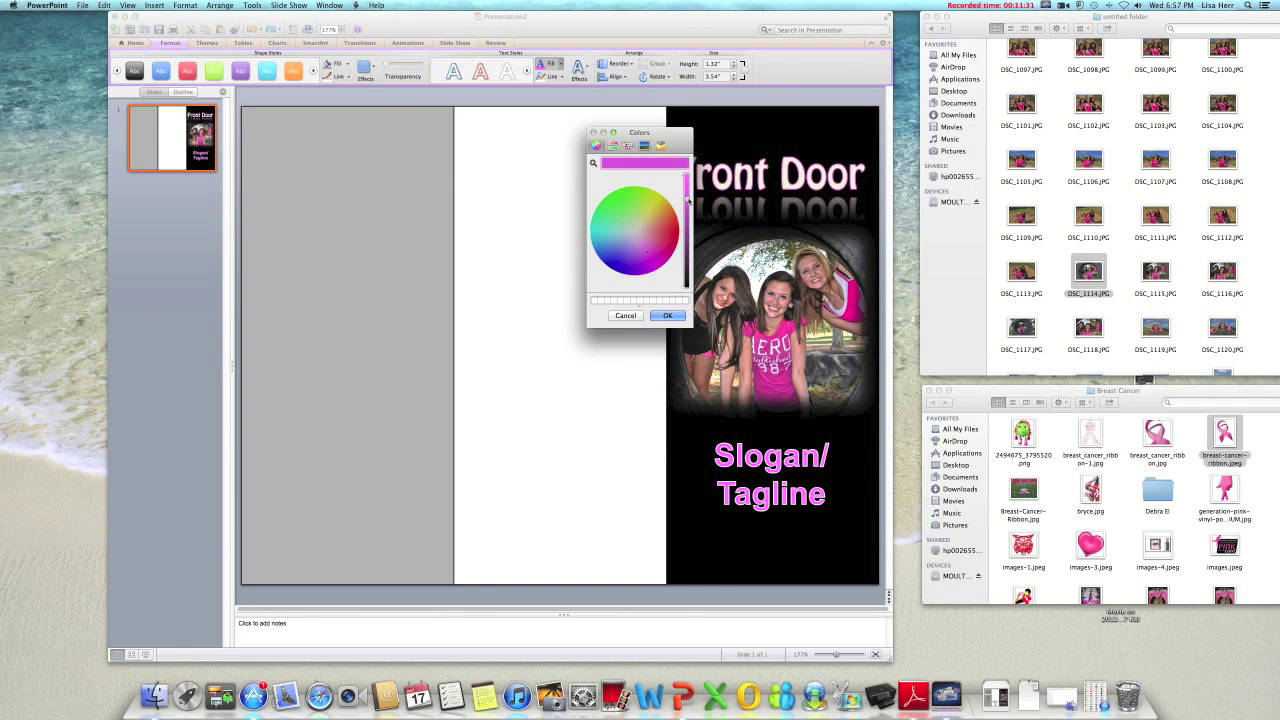
{"action": "left_click", "coordinate": [667, 316]}
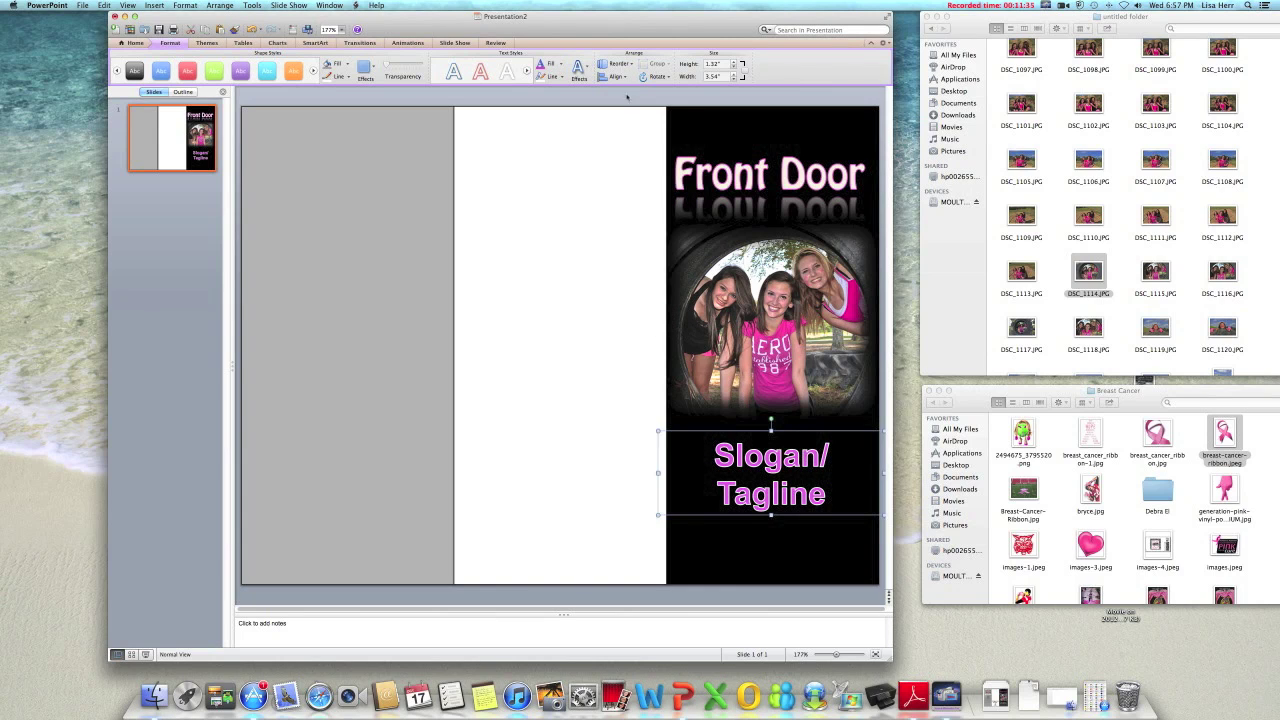
- Fill the "Slogan/ Tagline" text with white and remove its text outline
{"action": "left_click", "coordinate": [549, 64]}
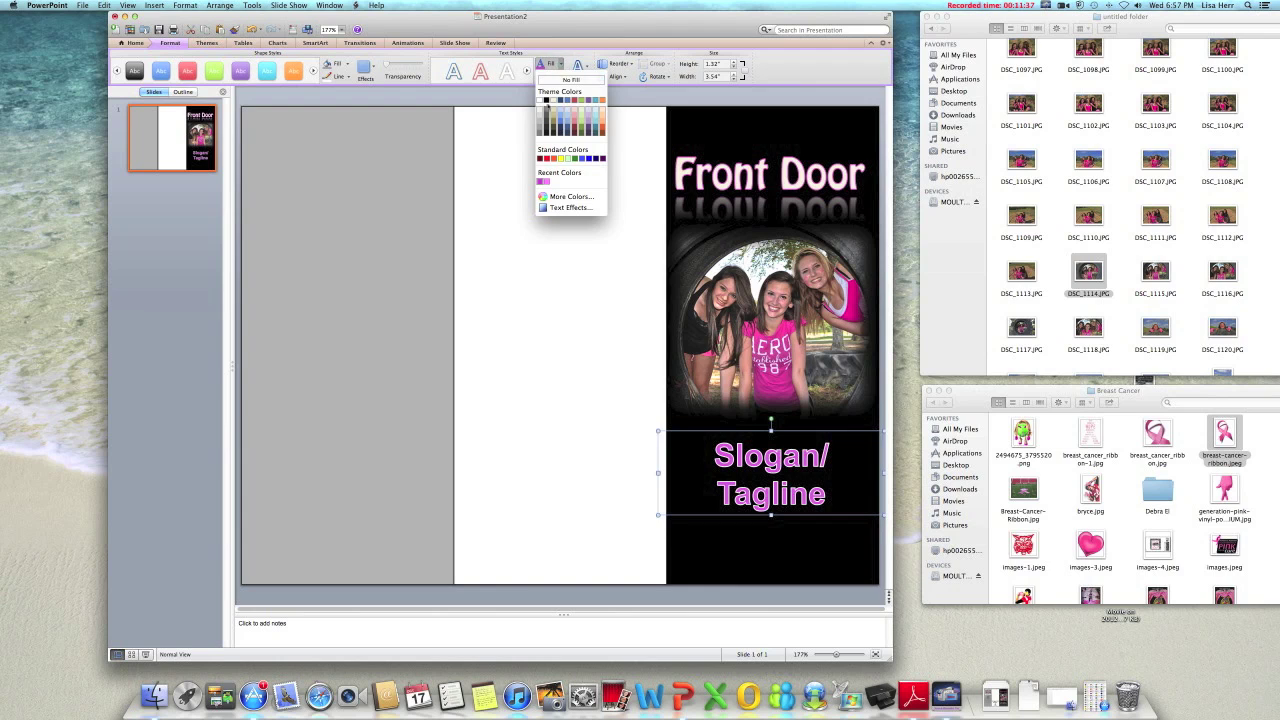
{"action": "left_click", "coordinate": [540, 100]}
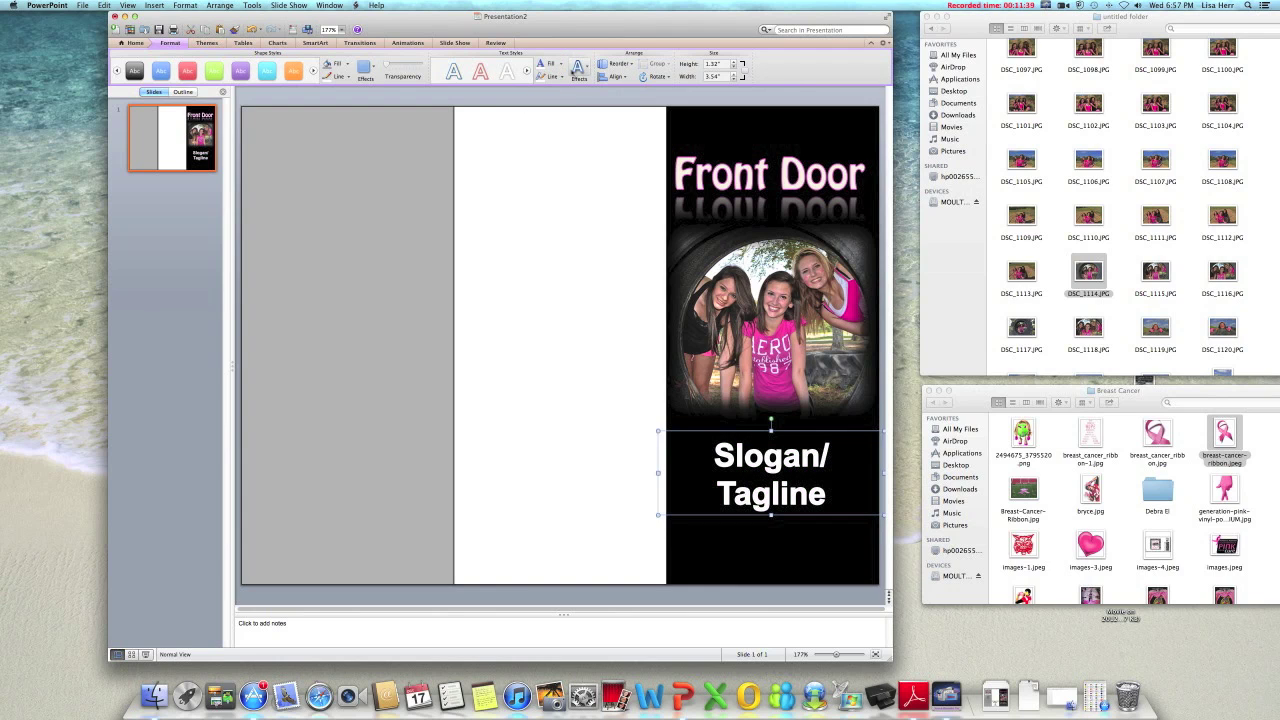
{"action": "left_click", "coordinate": [552, 76]}
{"action": "left_click", "coordinate": [561, 97]}
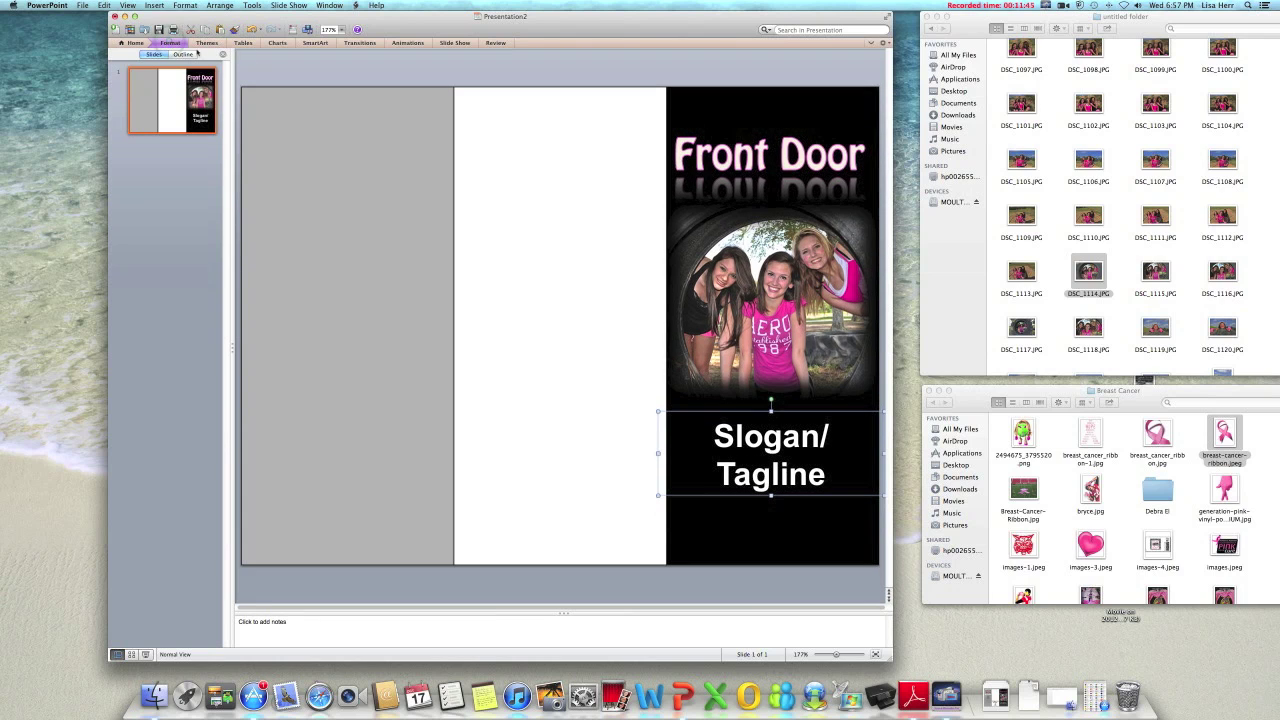
- Reduce the "Slogan/ Tagline" text to 28 pt and move it slightly lower on the black panel
{"action": "left_click", "coordinate": [133, 43]}
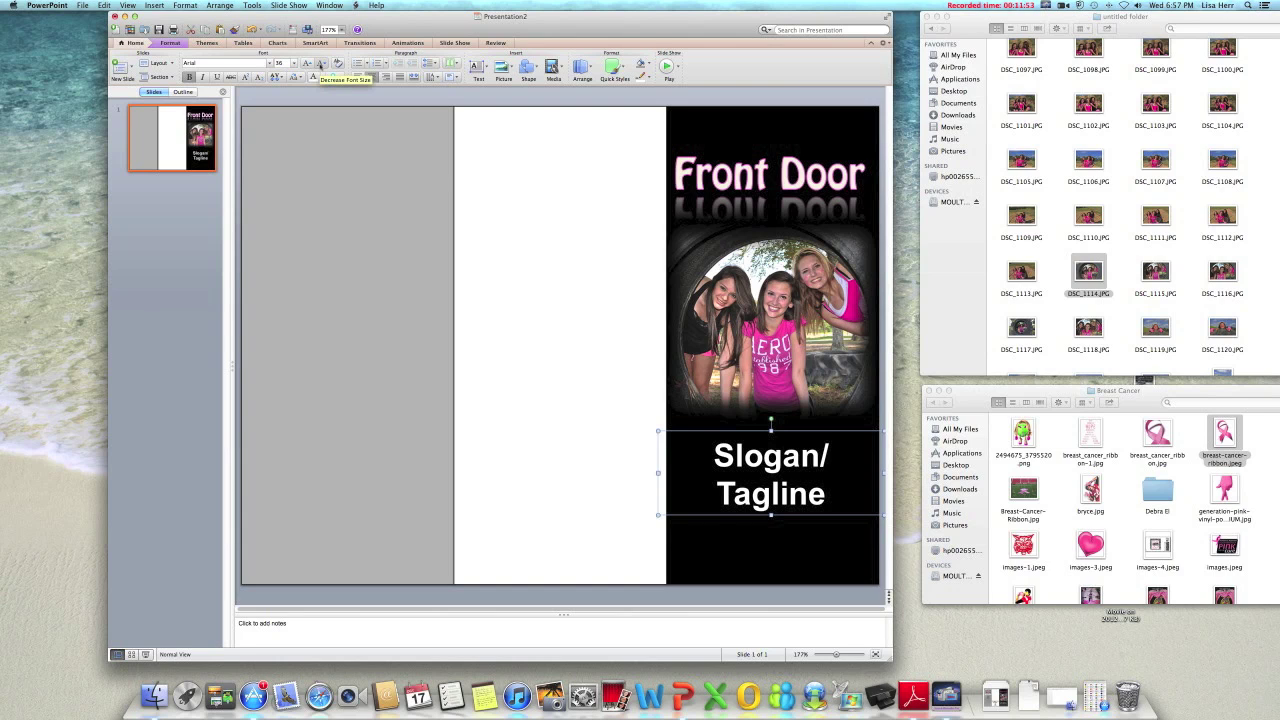
{"action": "left_click", "coordinate": [321, 62]}
{"action": "left_click", "coordinate": [321, 62]}
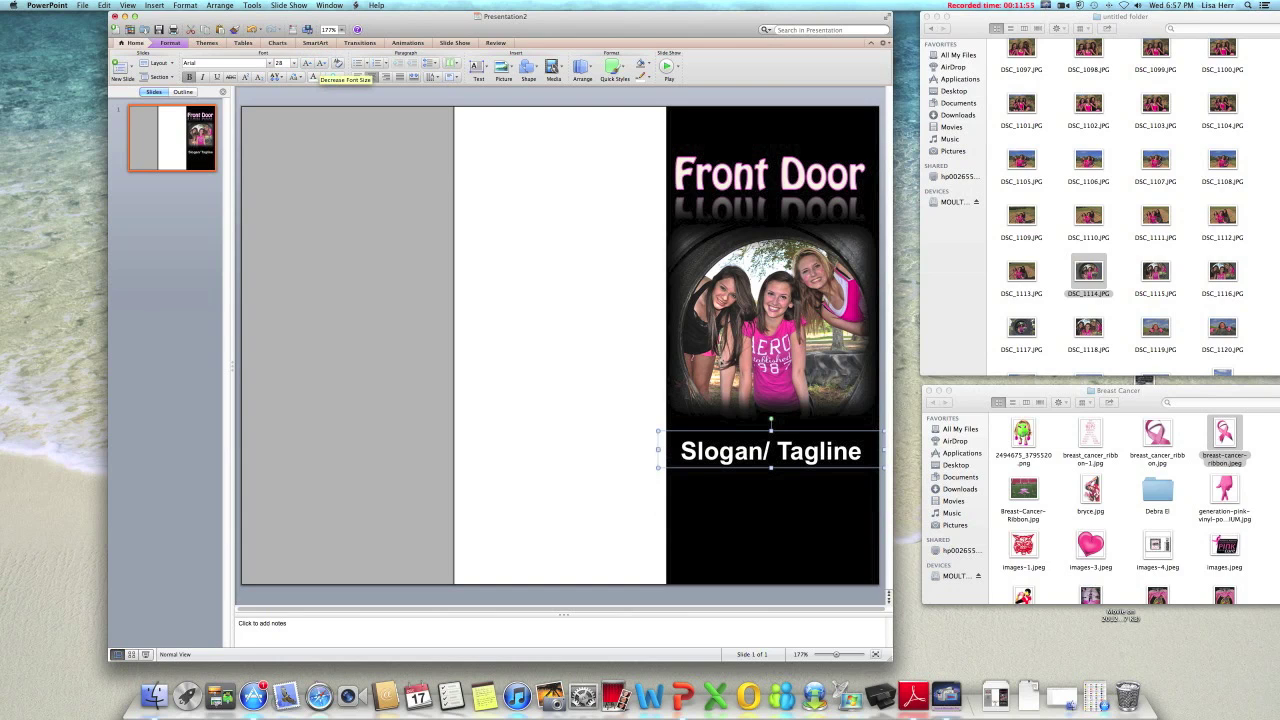
{"action": "left_click_drag", "start_coordinate": [816, 431], "coordinate": [816, 454]}
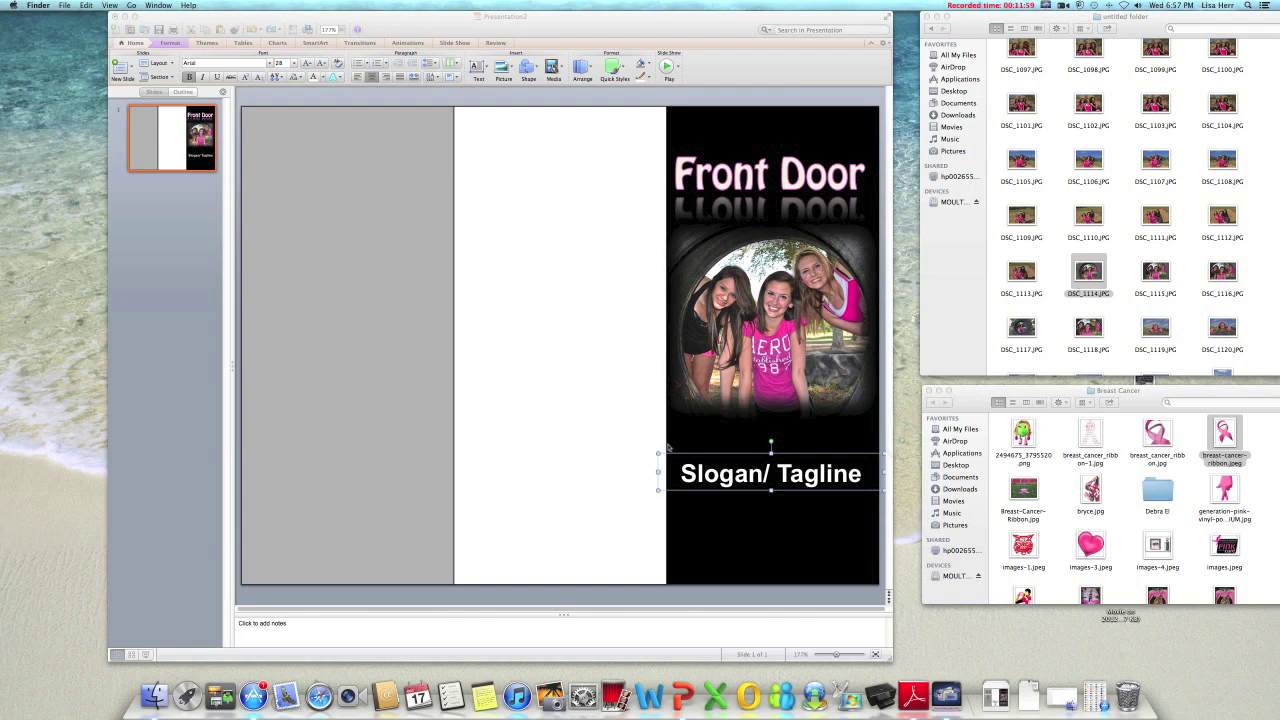
{"action": "left_click", "coordinate": [621, 600]}
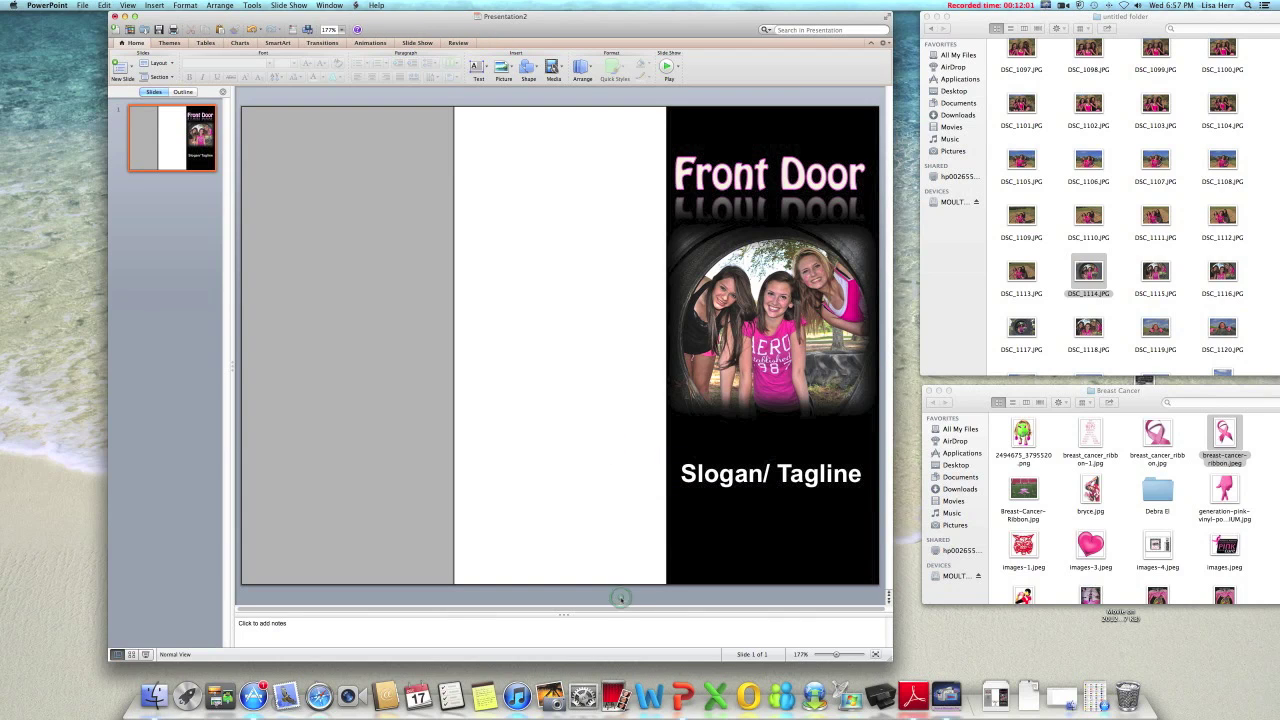
- Duplicate the "Slogan/ Tagline" text box and place the copy near the lower end of the white middle panel
{"action": "left_click", "coordinate": [754, 476]}
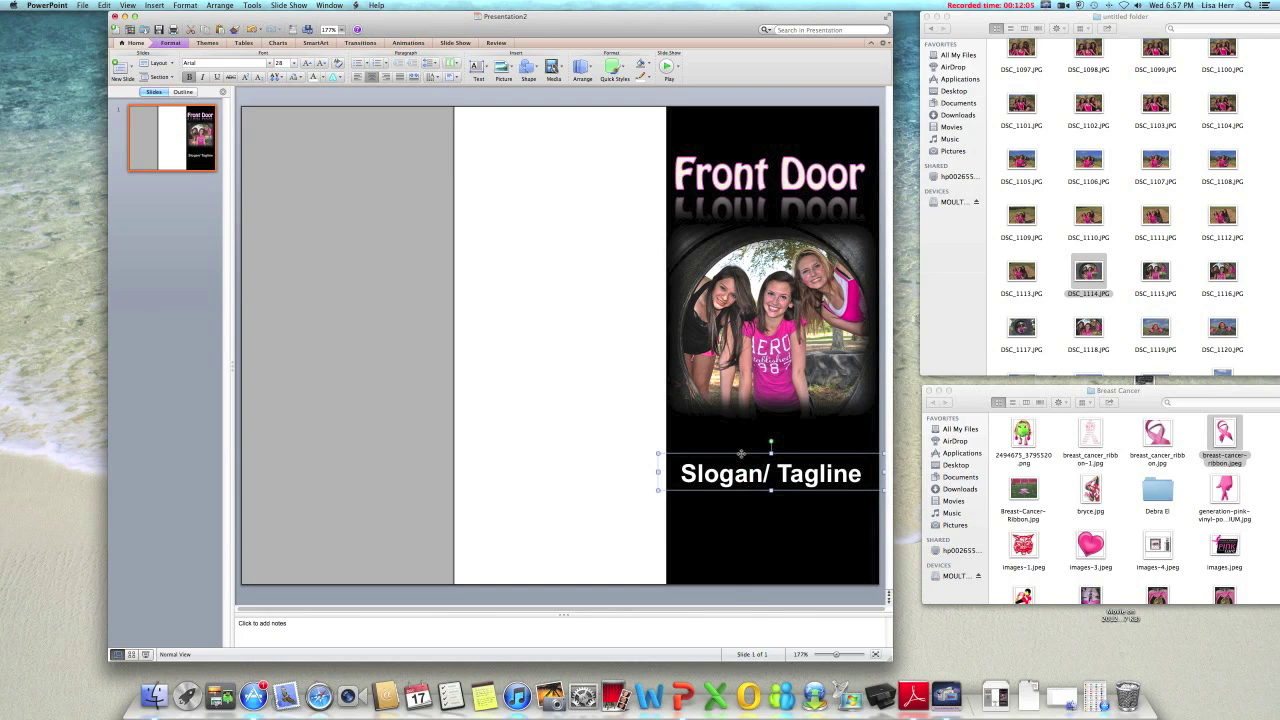
{"action": "right_click", "coordinate": [741, 454]}
{"action": "left_click", "coordinate": [760, 467]}
{"action": "left_click", "coordinate": [582, 598]}
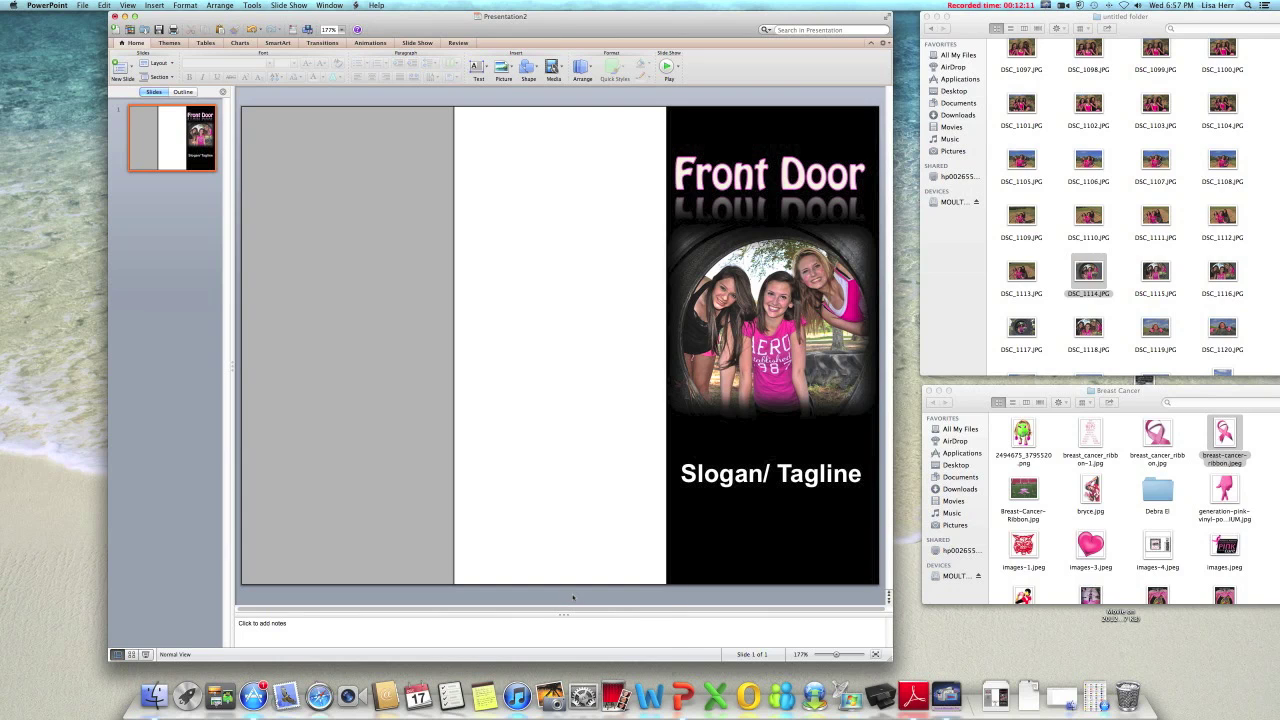
{"action": "right_click", "coordinate": [573, 597]}
{"action": "left_click", "coordinate": [598, 534]}
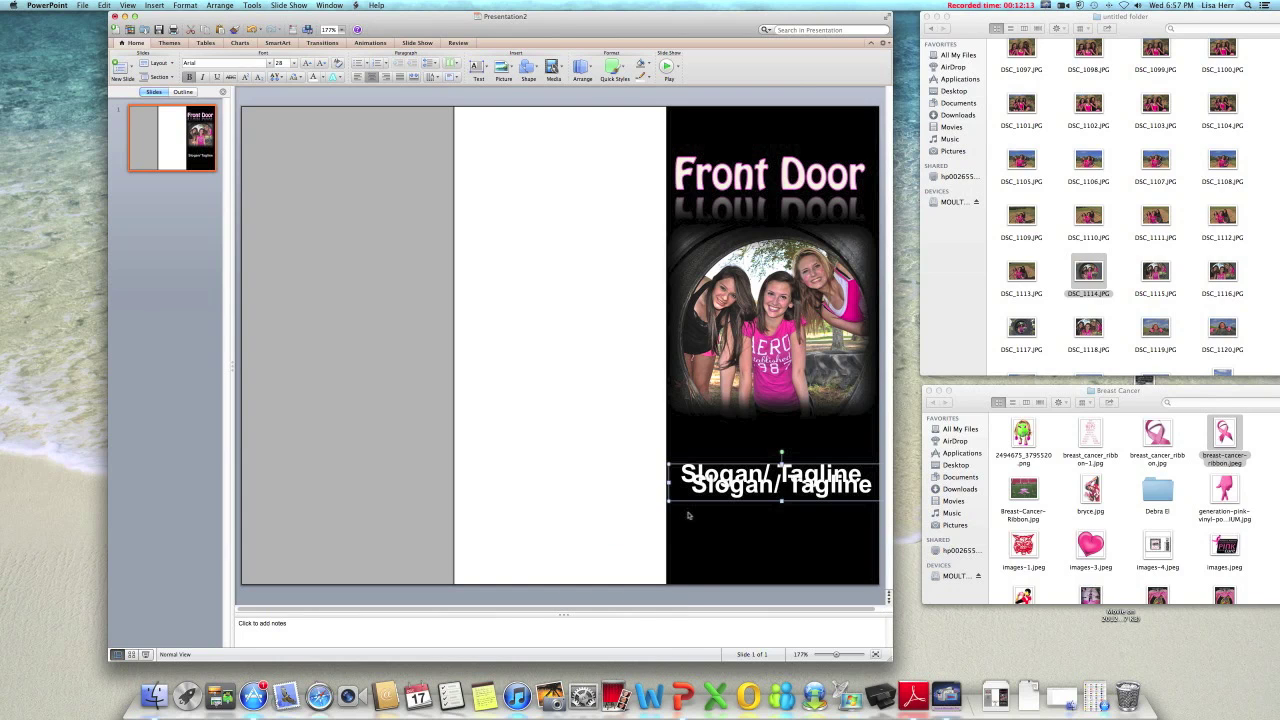
{"action": "left_click_drag", "start_coordinate": [700, 500], "coordinate": [481, 494]}
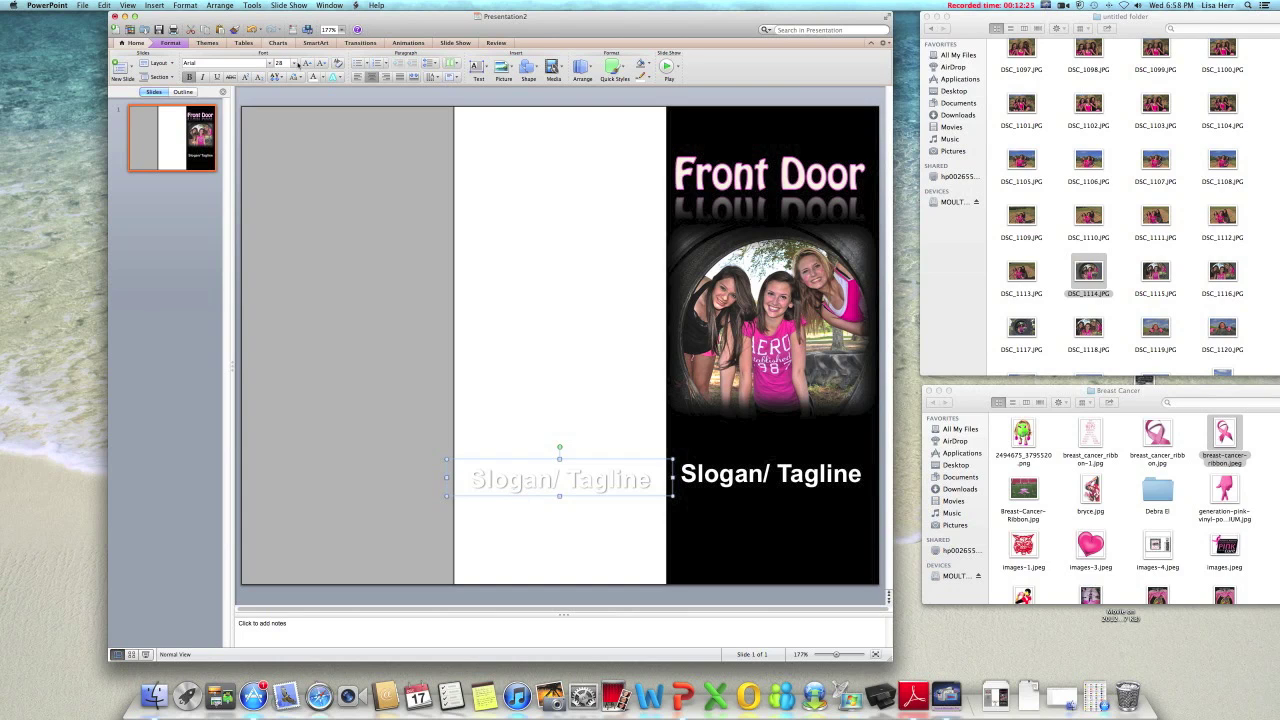
- Fill the copied text on the white panel with black and set its text outline to No Line
{"action": "left_click", "coordinate": [170, 43]}
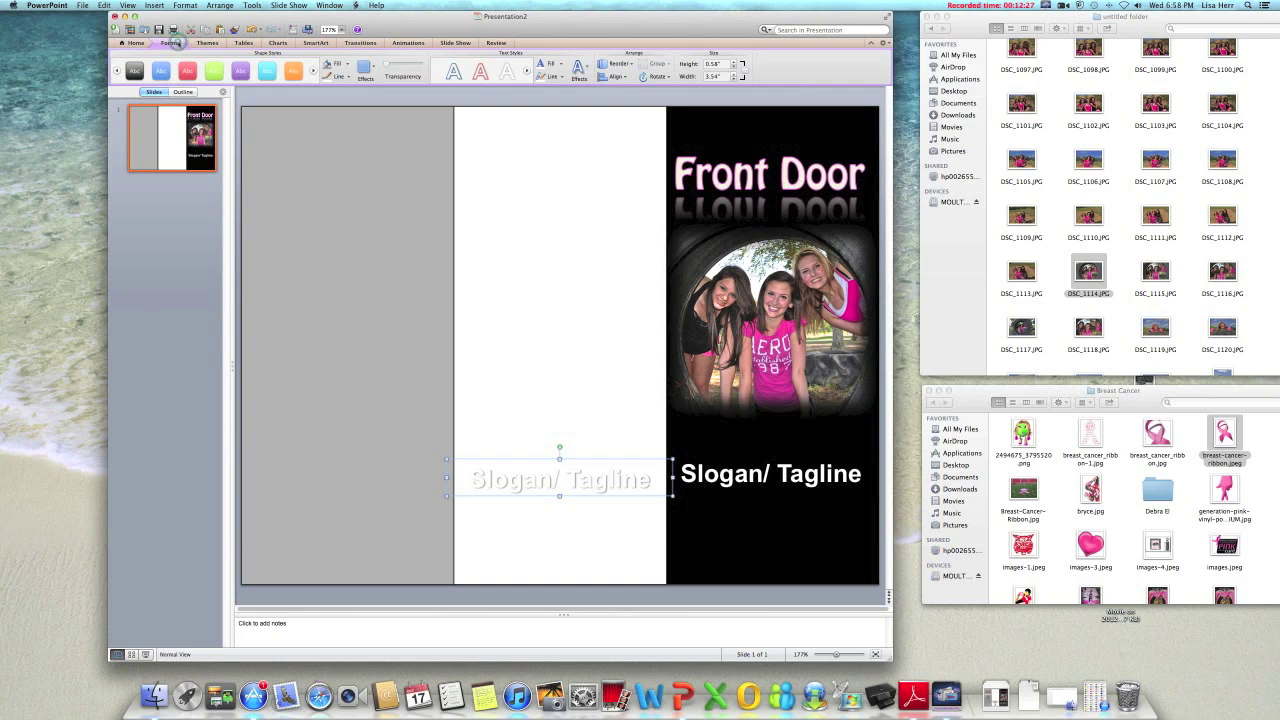
{"action": "left_click", "coordinate": [561, 63]}
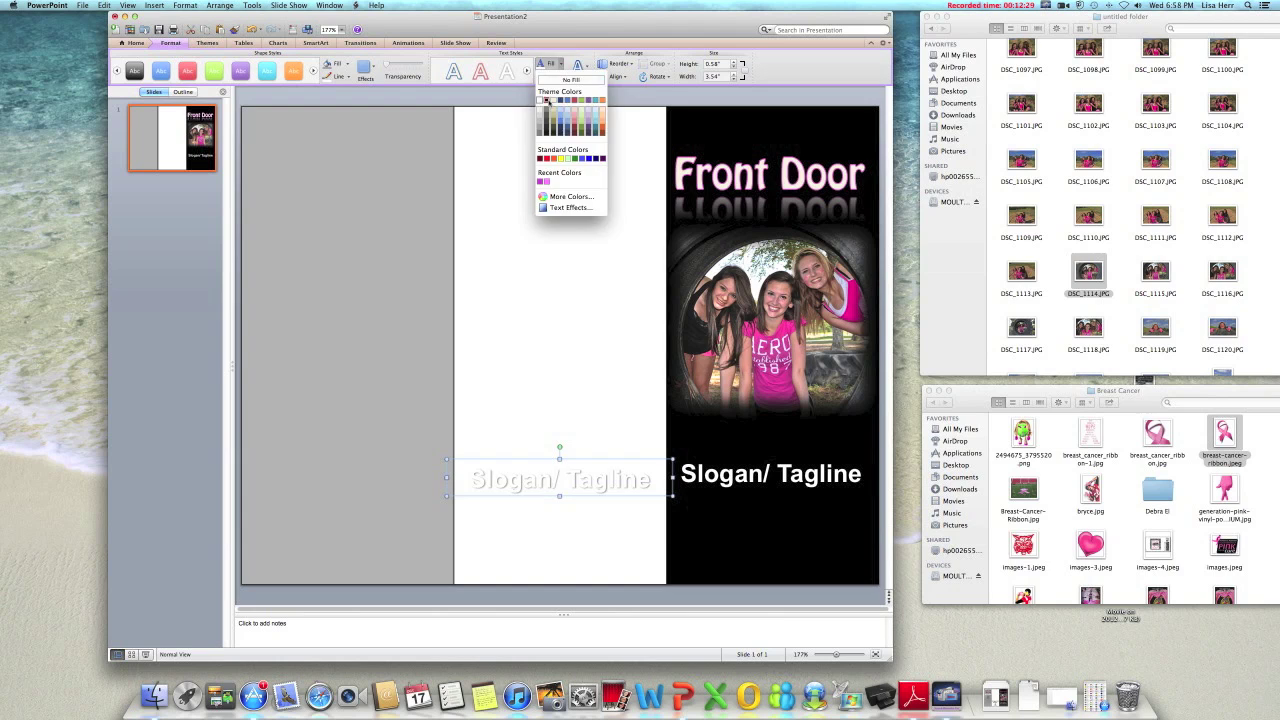
{"action": "left_click", "coordinate": [545, 101]}
{"action": "left_click", "coordinate": [556, 76]}
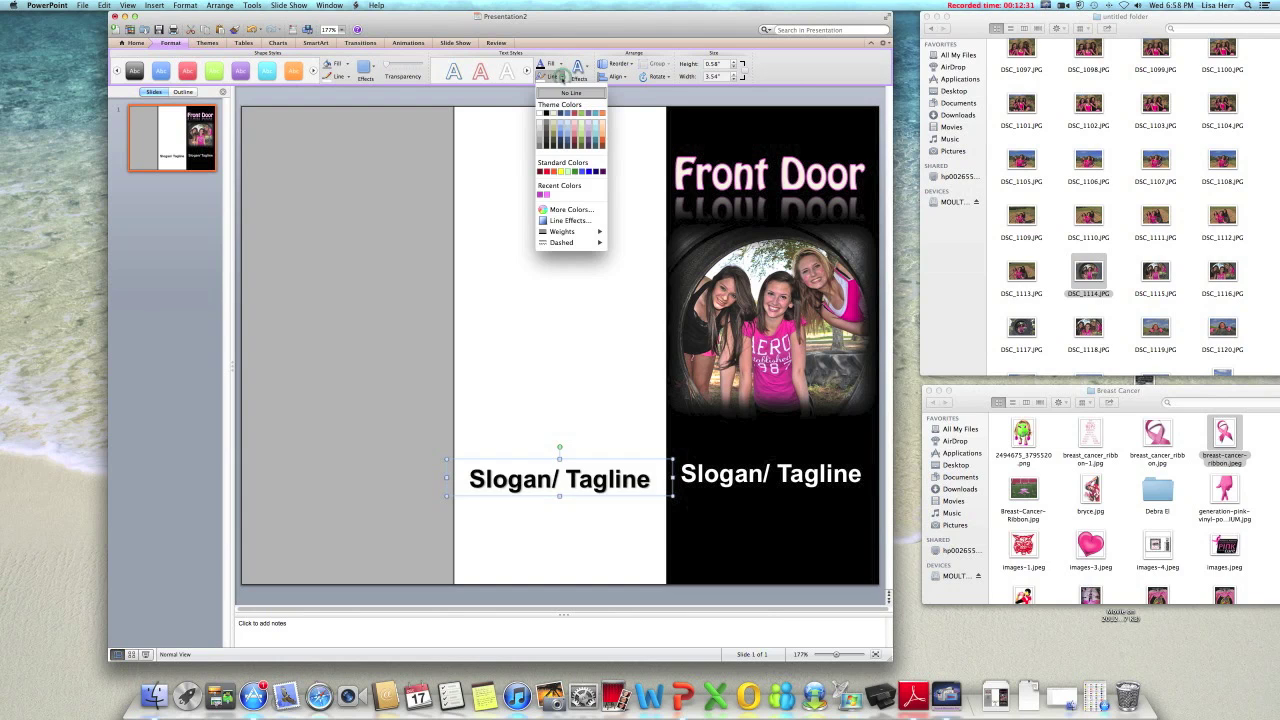
{"action": "left_click", "coordinate": [558, 93]}
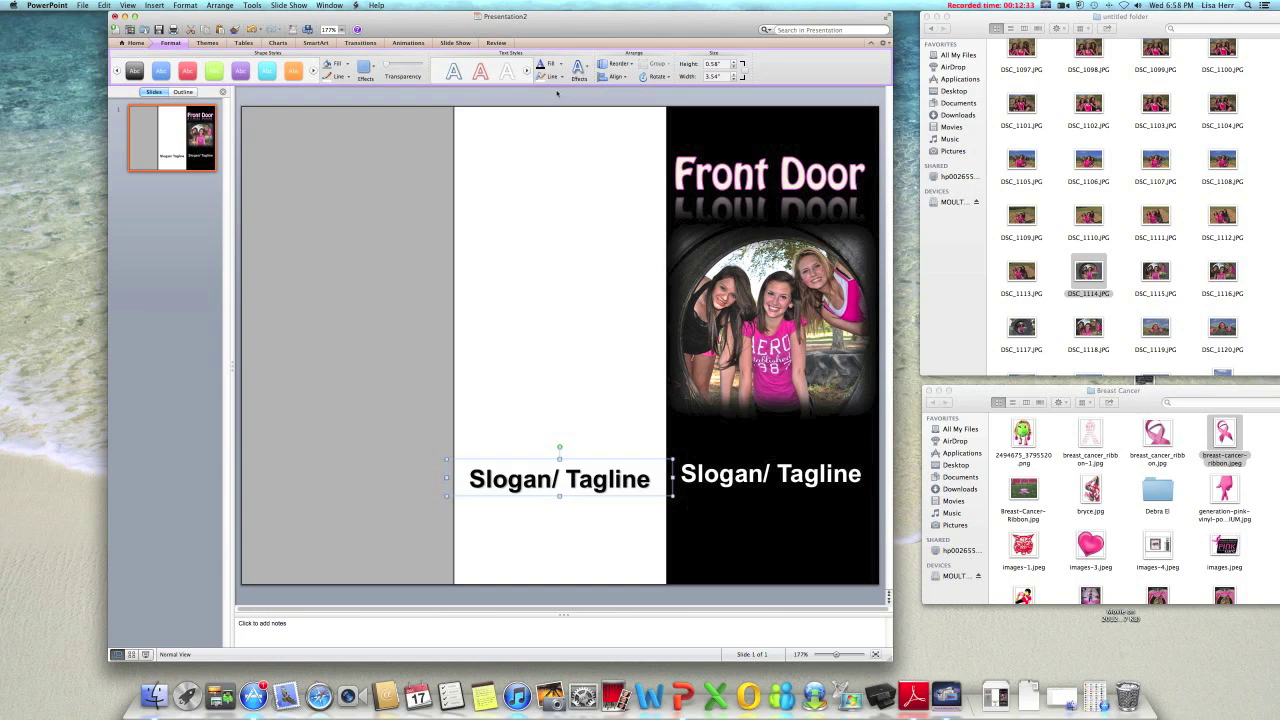
- Reduce the text on the white panel to 24 pt and replace its wording with "Signature/ Contact"
{"action": "left_click", "coordinate": [136, 44]}
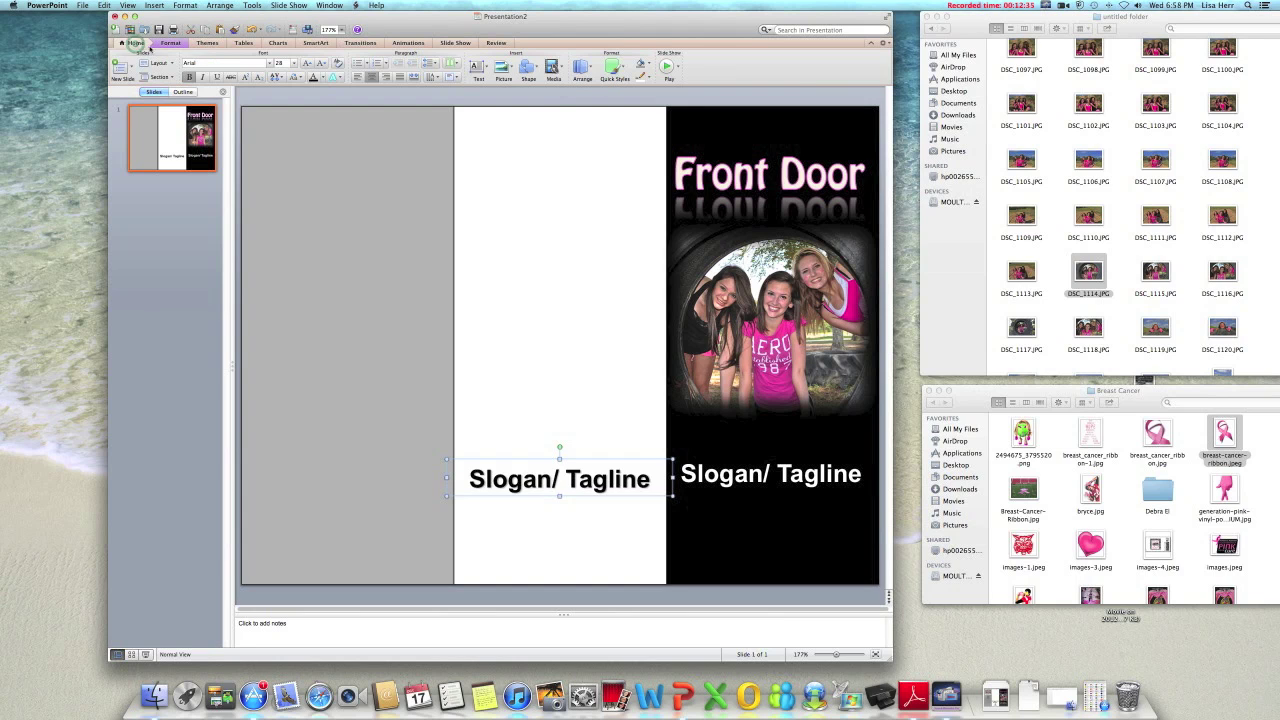
{"action": "left_click", "coordinate": [321, 63]}
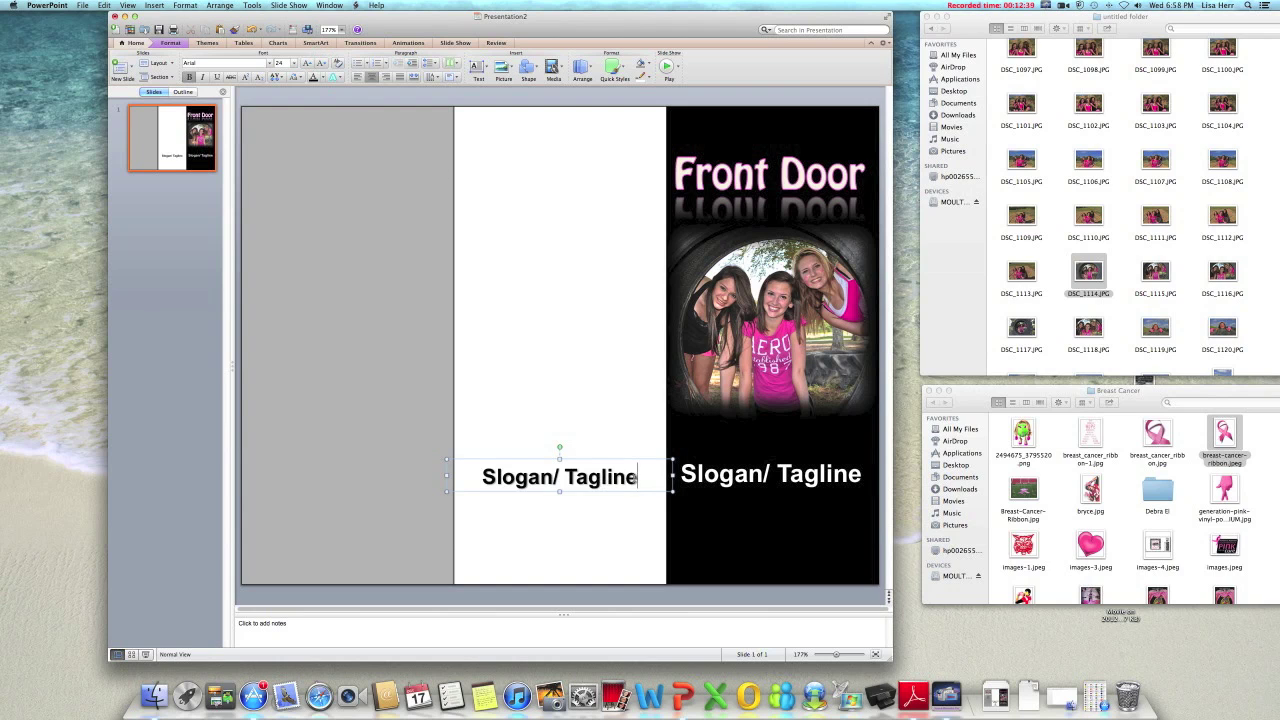
{"action": "left_click_drag", "start_coordinate": [638, 477], "coordinate": [482, 477]}
{"action": "type", "text": "Signature"}
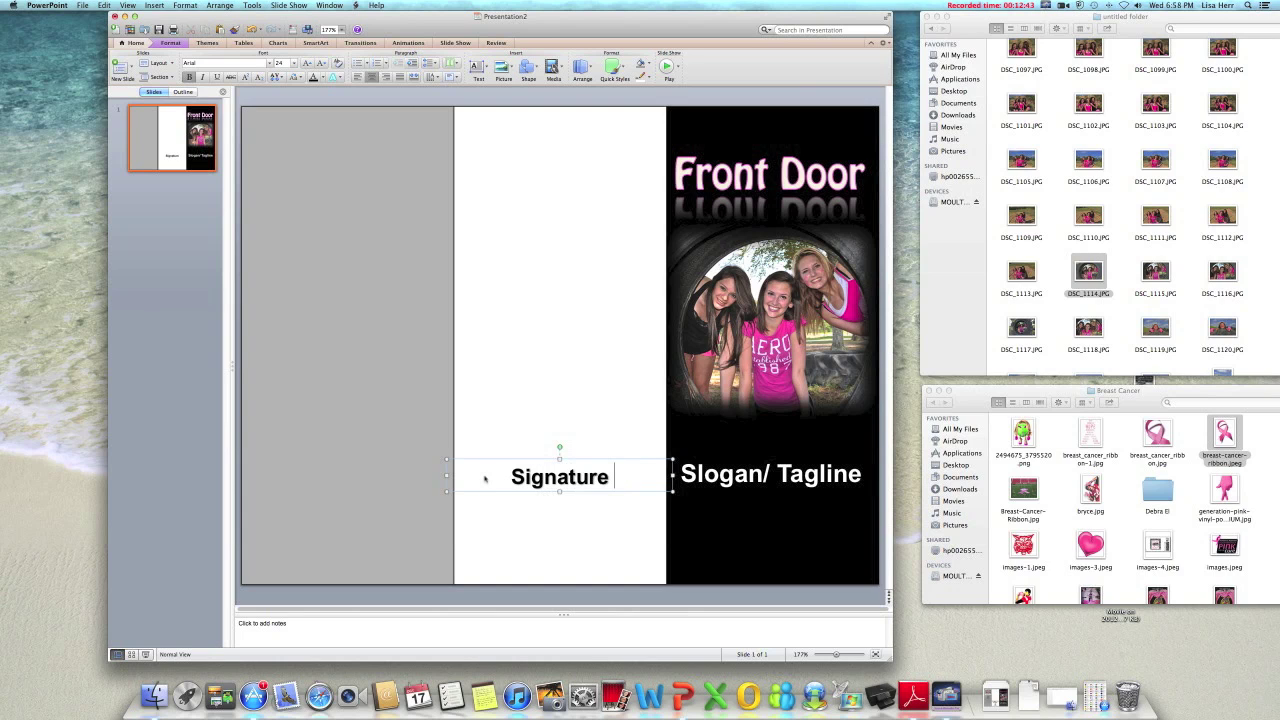
{"action": "type", "text": " / Contact"}
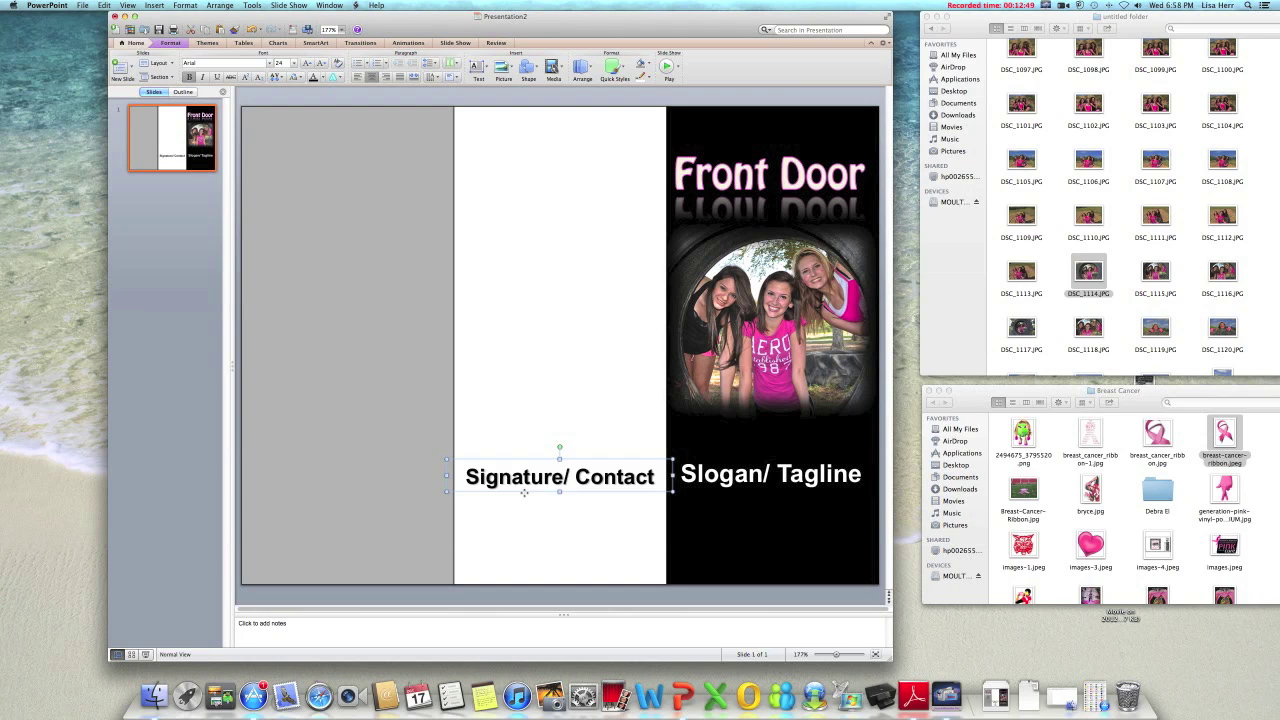
- Duplicate the "Signature/ Contact" text box and align the copy directly below the original
{"action": "right_click", "coordinate": [525, 494]}
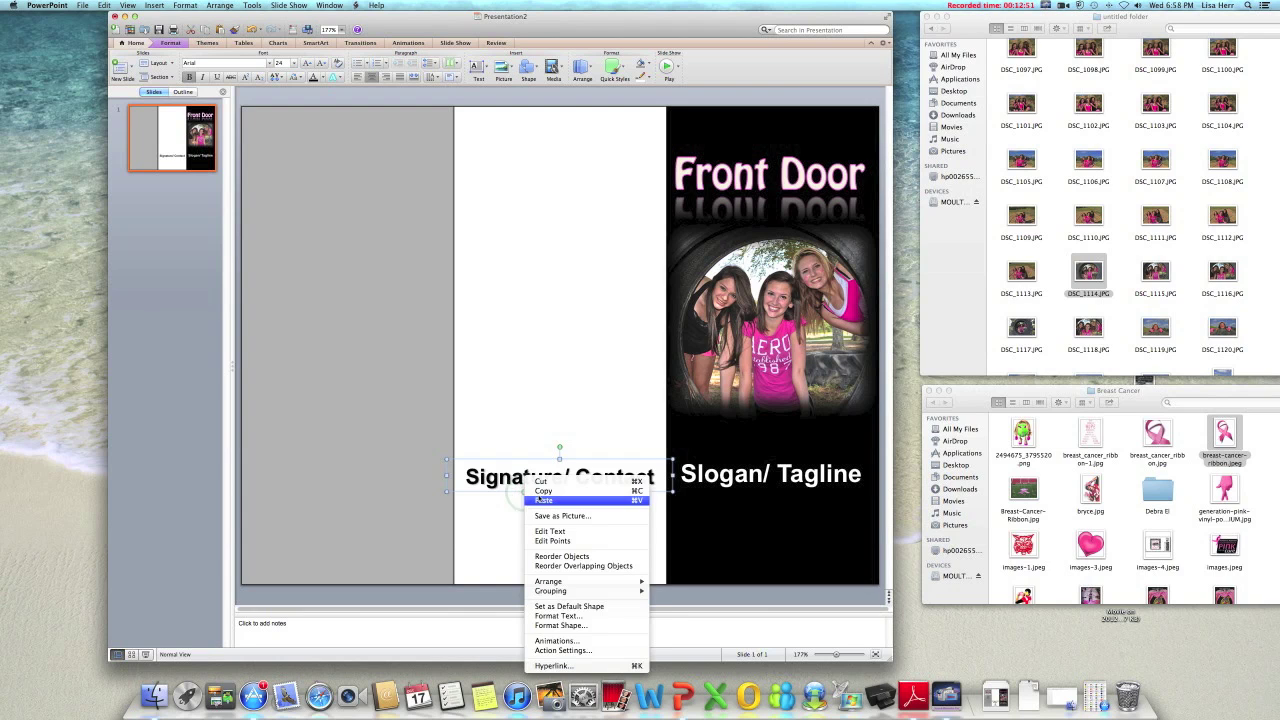
{"action": "left_click", "coordinate": [508, 614]}
{"action": "left_click", "coordinate": [511, 599]}
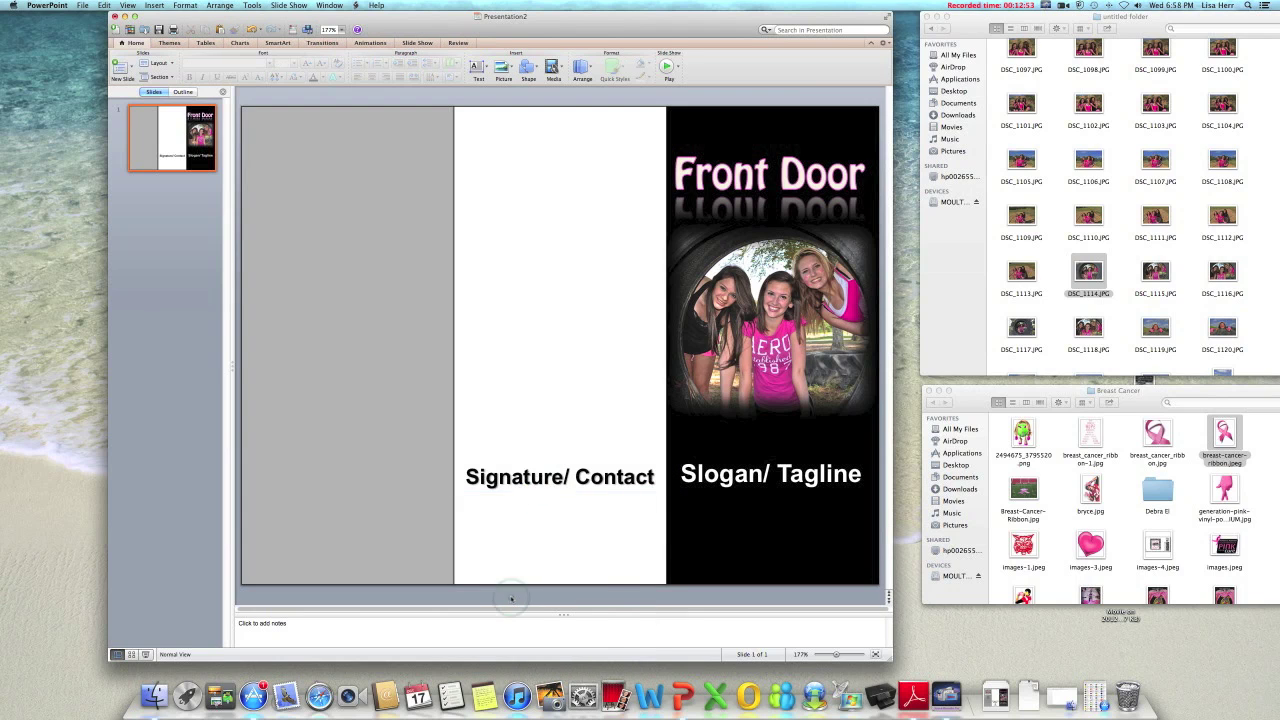
{"action": "right_click", "coordinate": [512, 510]}
{"action": "left_click", "coordinate": [532, 531]}
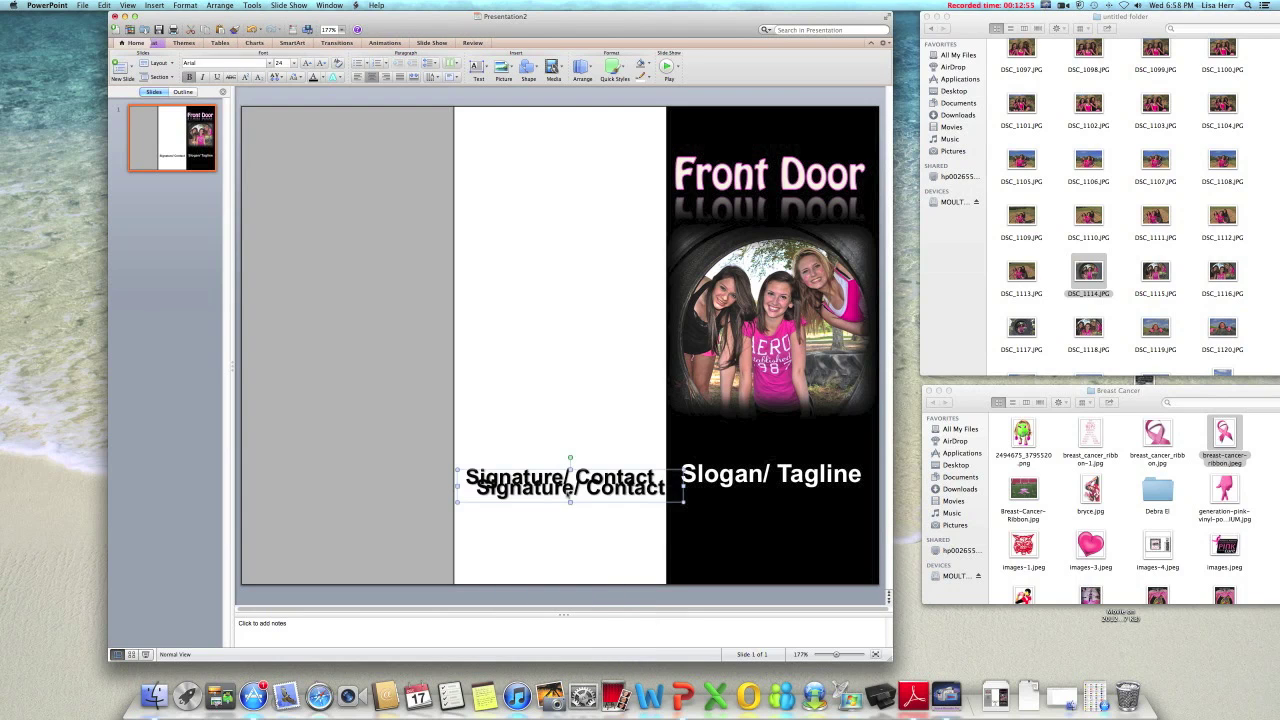
{"action": "left_click_drag", "start_coordinate": [557, 503], "coordinate": [547, 521]}
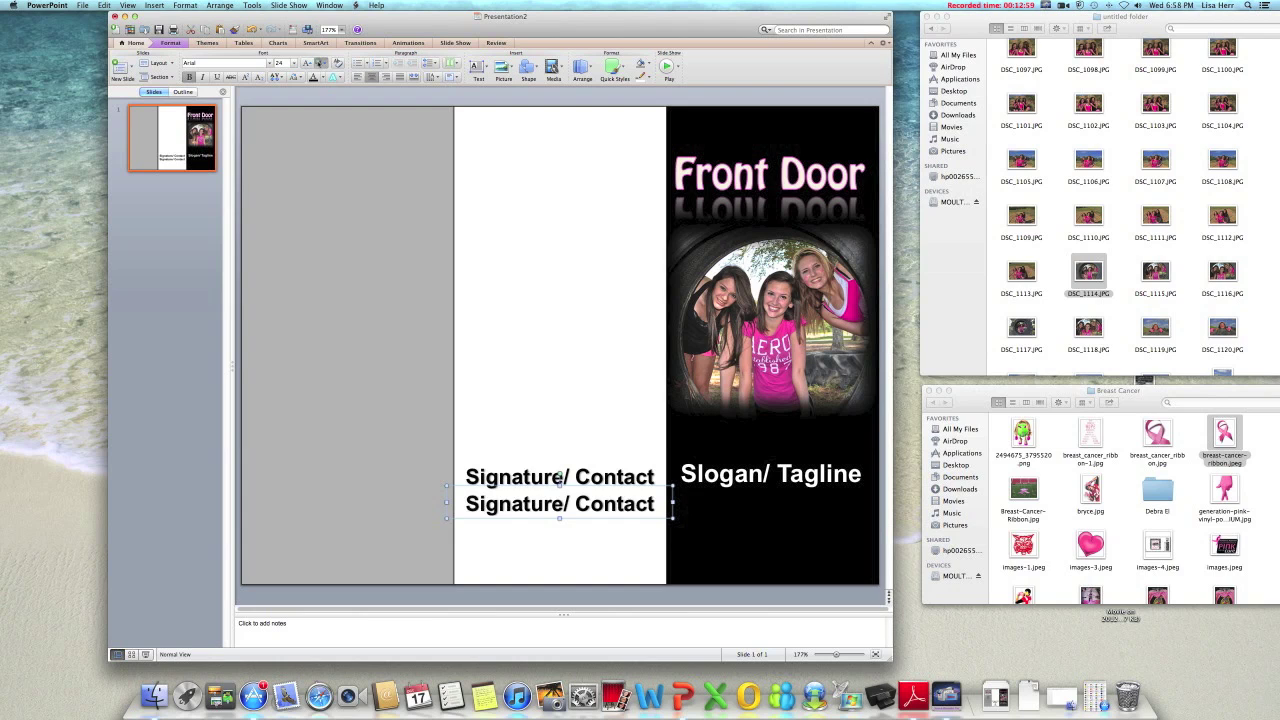
- Change the lower "Signature/ Contact" copy to "Address" at 20 pt and move it up close beneath the original
{"action": "left_click", "coordinate": [318, 63]}
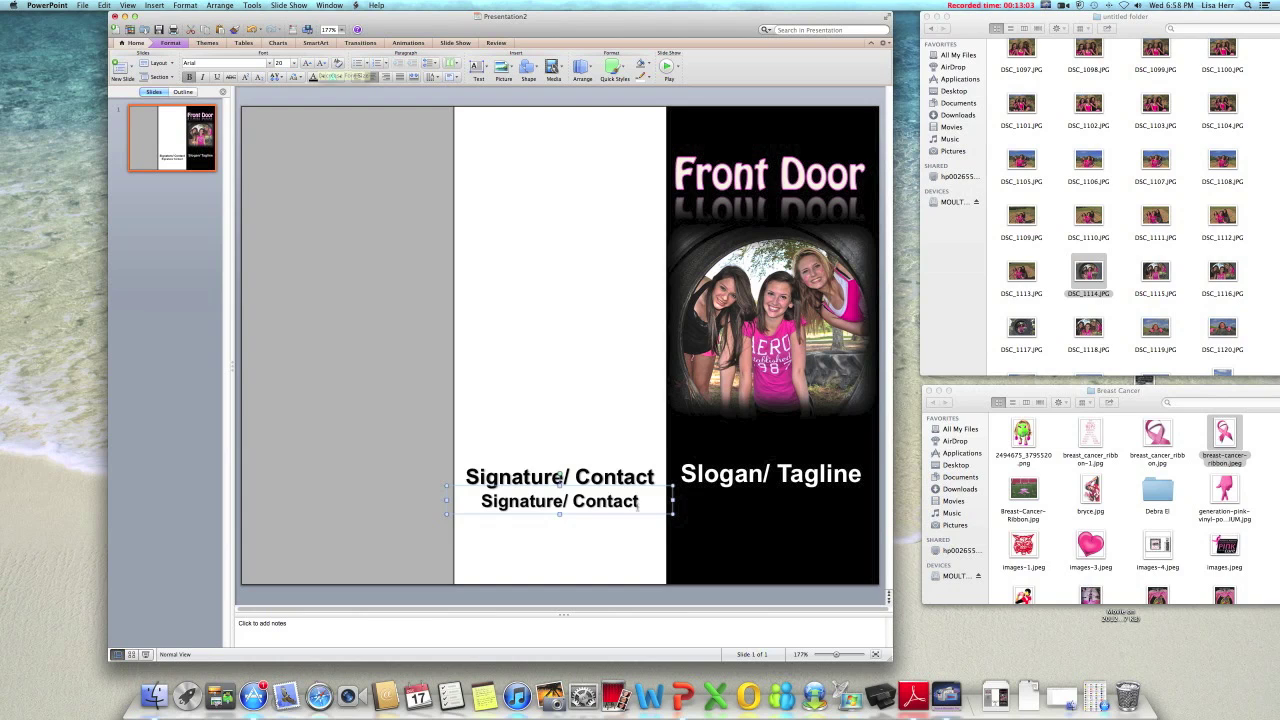
{"action": "left_click_drag", "start_coordinate": [638, 500], "coordinate": [481, 498]}
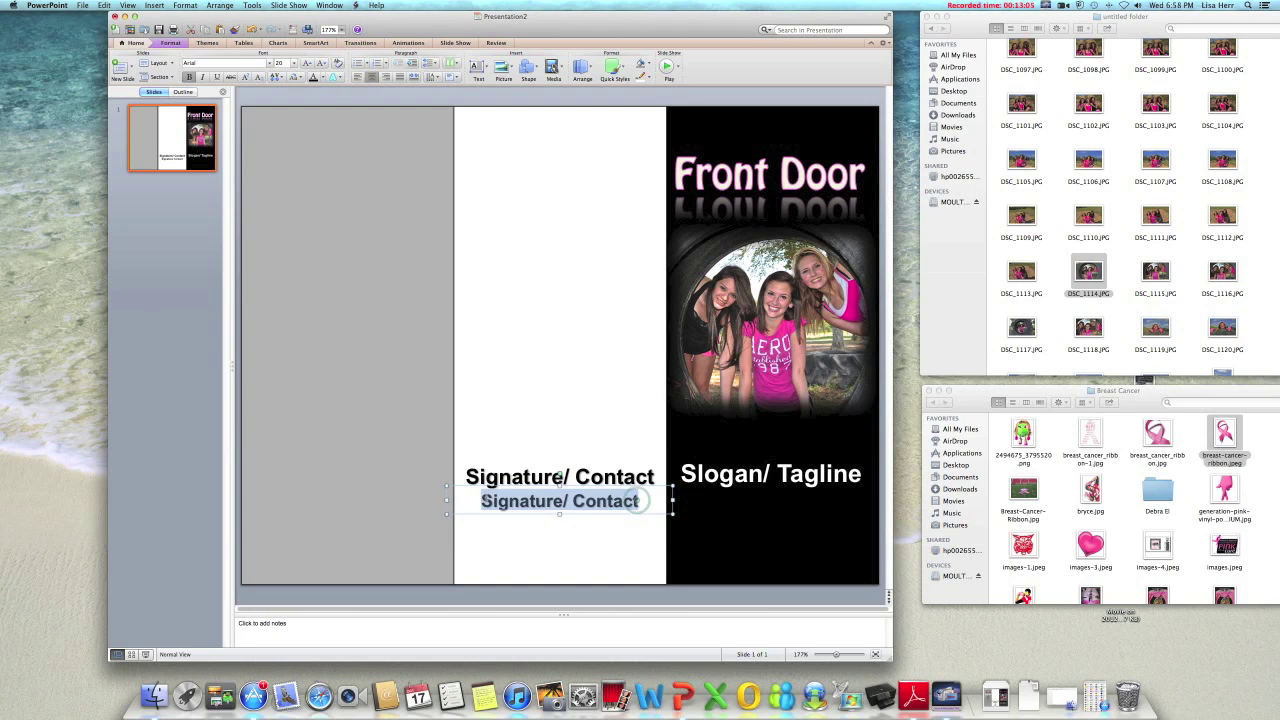
{"action": "type", "text": "Address"}
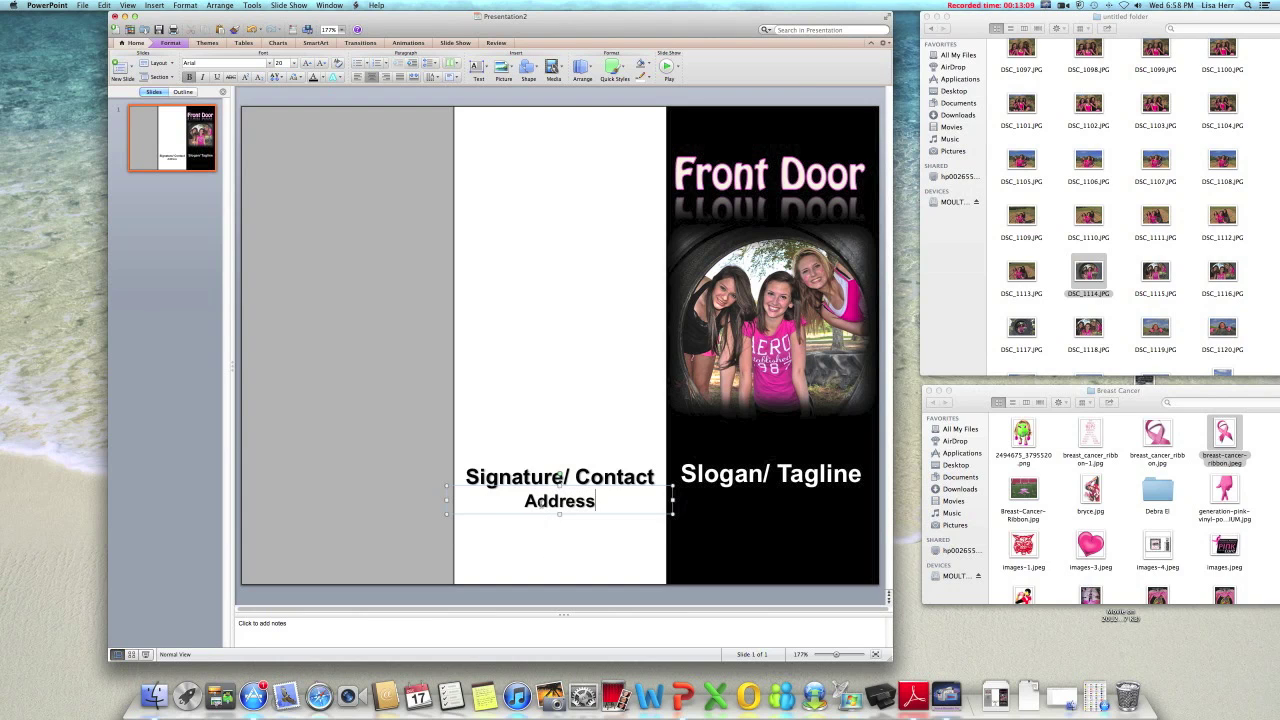
{"action": "left_click_drag", "start_coordinate": [540, 516], "coordinate": [540, 508]}
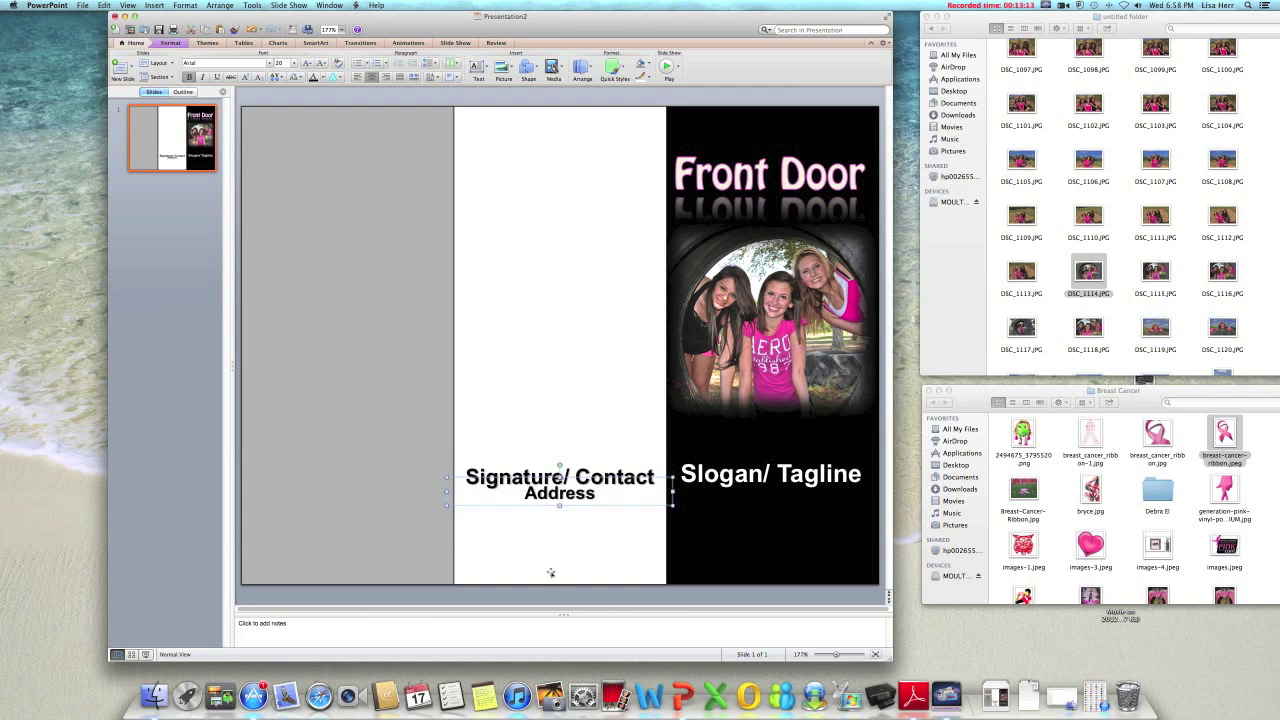
- Paste another "Signature/ Contact" text box beneath "Address" and reduce its text to 18 pt
{"action": "left_click", "coordinate": [562, 600]}
{"action": "right_click", "coordinate": [558, 598]}
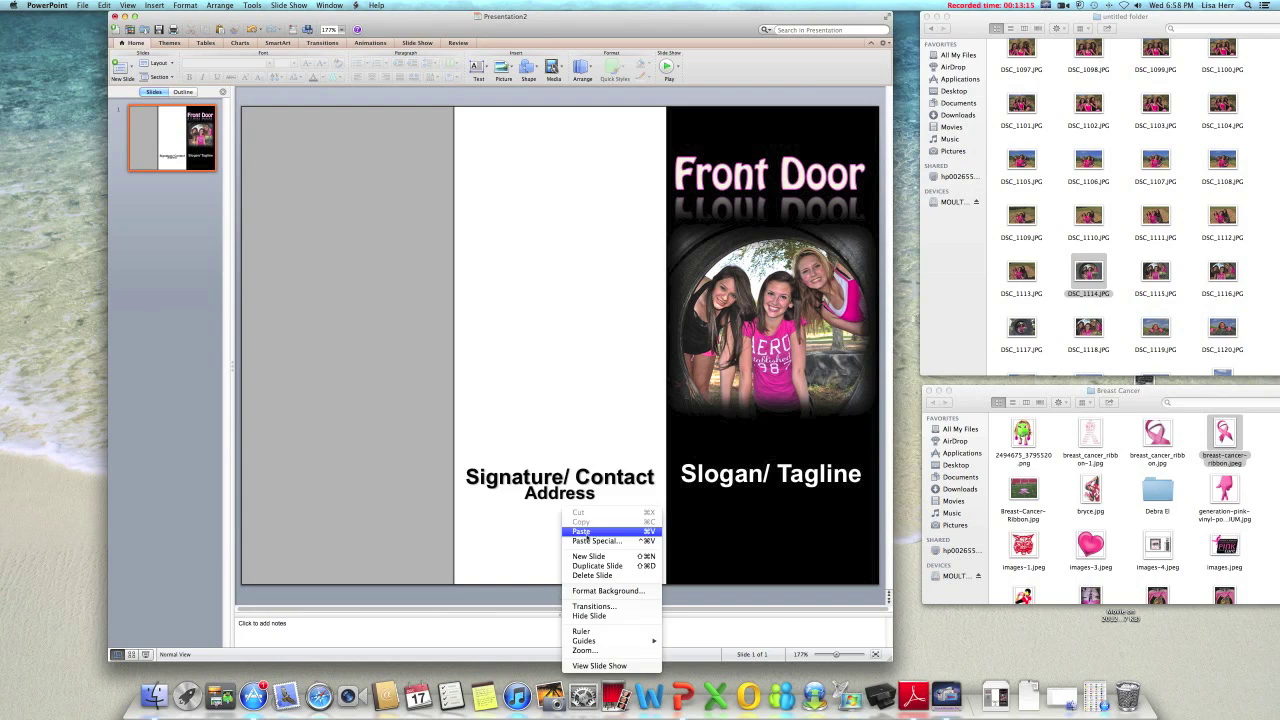
{"action": "left_click", "coordinate": [586, 532]}
{"action": "left_click_drag", "start_coordinate": [553, 502], "coordinate": [571, 535]}
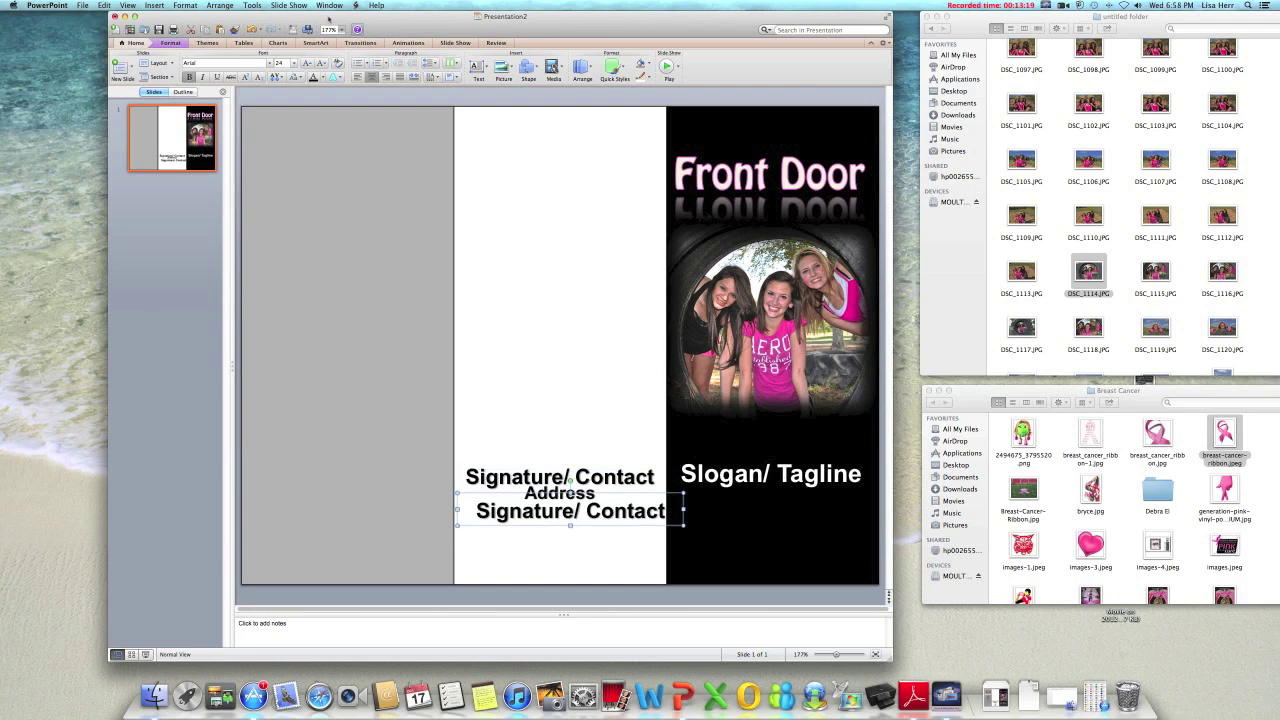
{"action": "left_click", "coordinate": [321, 63]}
{"action": "left_click", "coordinate": [321, 63]}
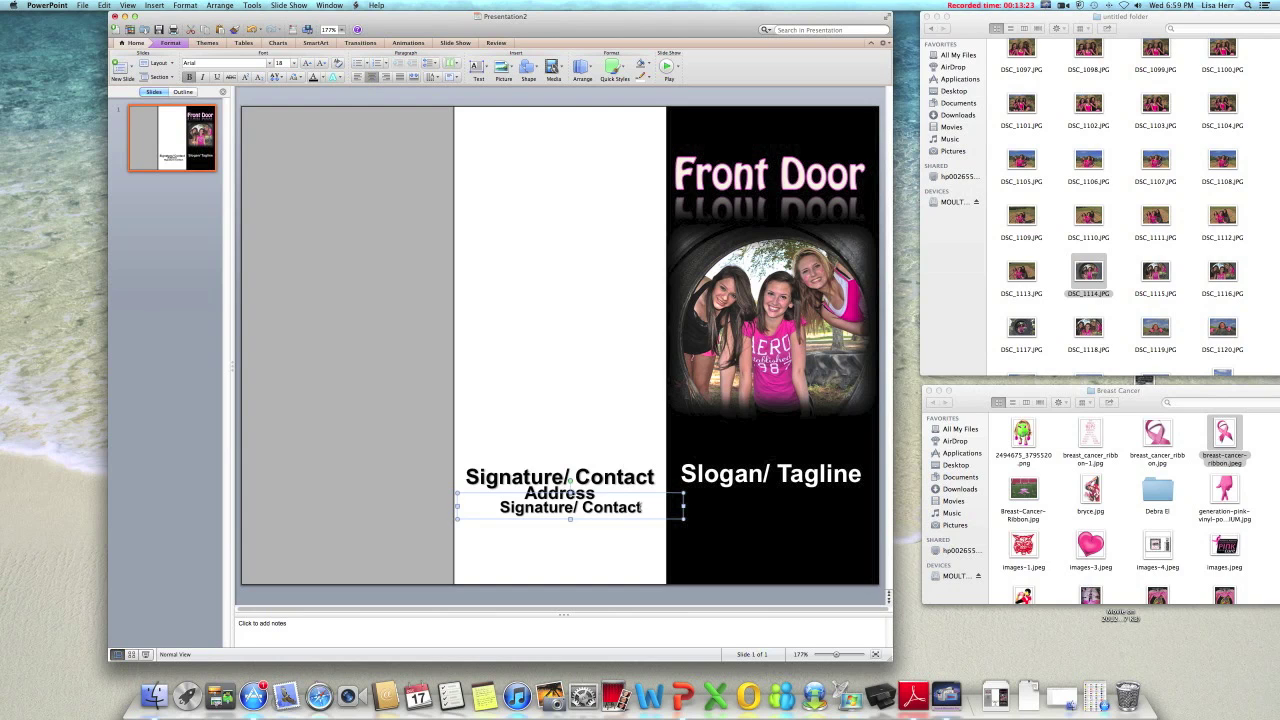
- Replace the 18 pt text with "Phone Number" and align its box with the lines above
{"action": "left_click_drag", "start_coordinate": [641, 507], "coordinate": [499, 507]}
{"action": "type", "text": "Pho"}
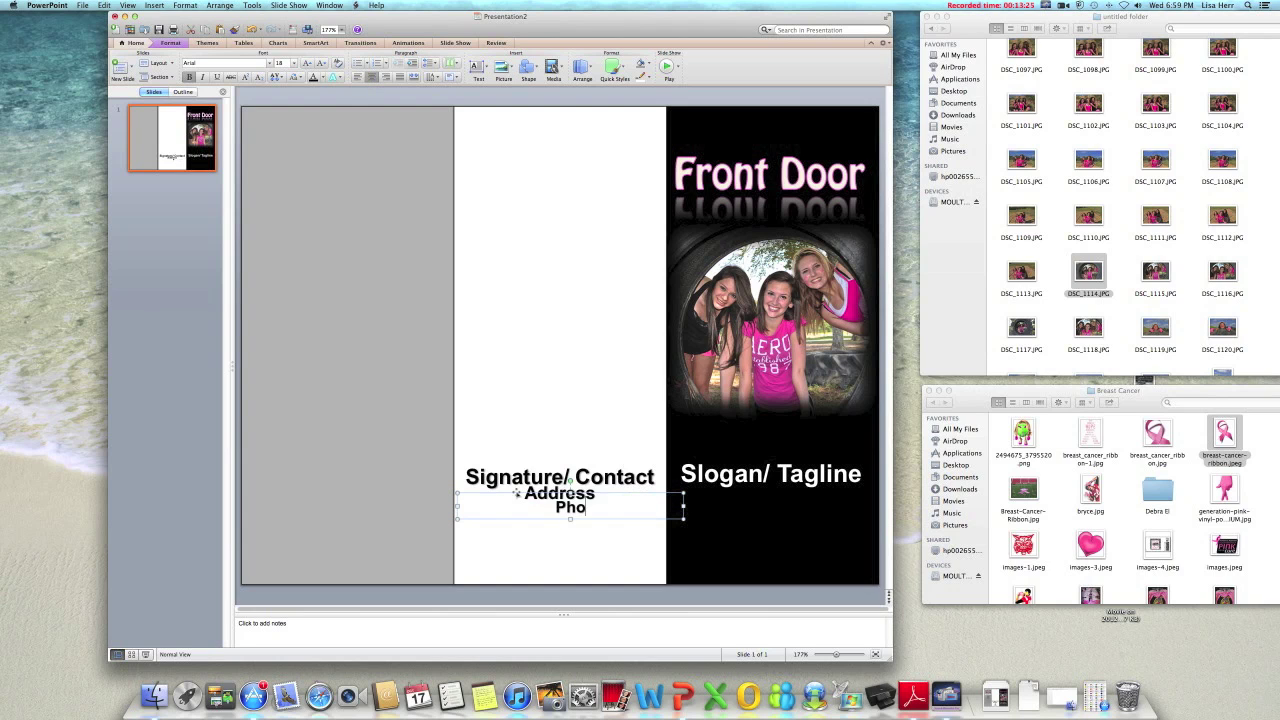
{"action": "type", "text": "ne Number"}
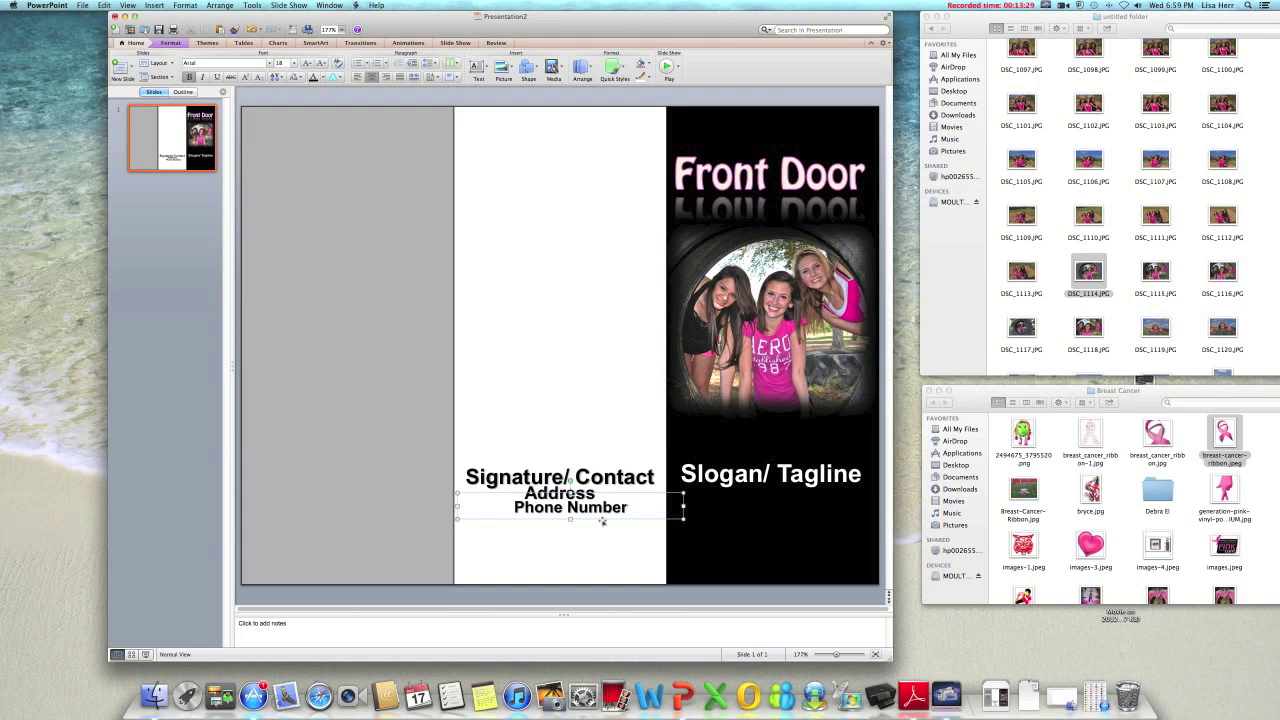
{"action": "left_click_drag", "start_coordinate": [602, 521], "coordinate": [594, 521]}
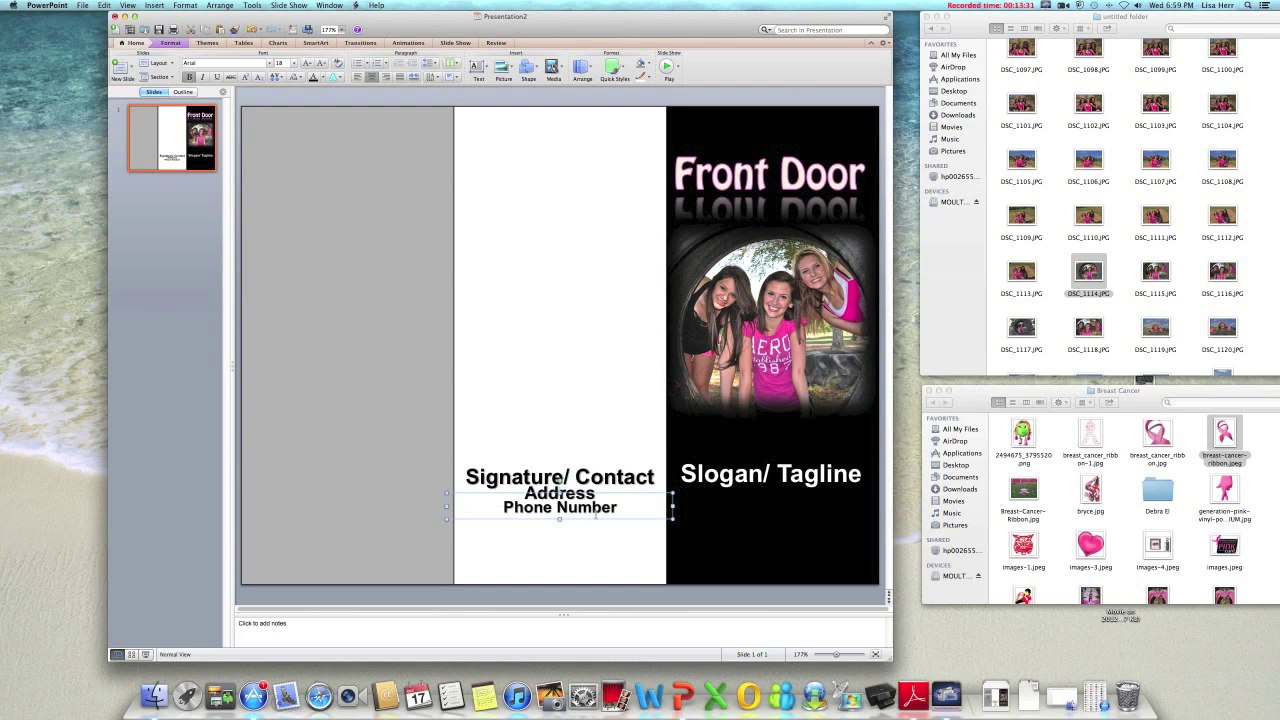
- Duplicate the "Phone Number" text box and place the copy directly beneath the original
{"action": "right_click", "coordinate": [594, 519]}
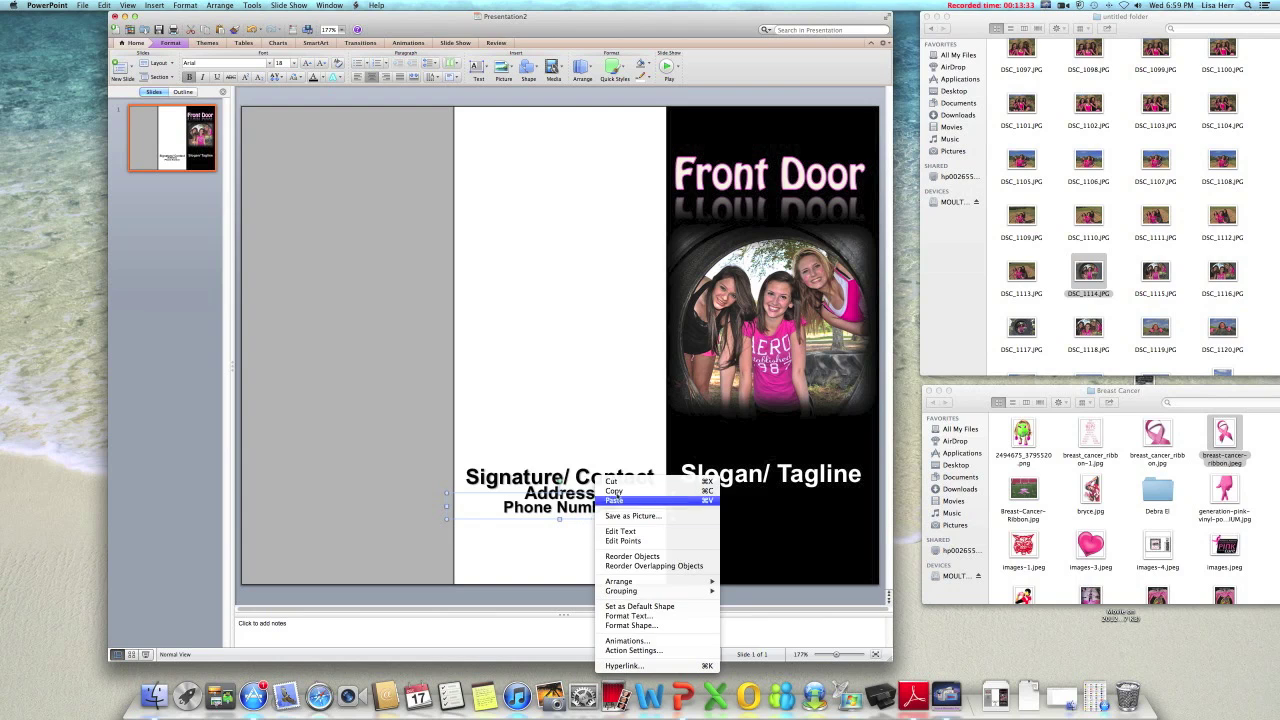
{"action": "left_click", "coordinate": [595, 601]}
{"action": "right_click", "coordinate": [594, 598]}
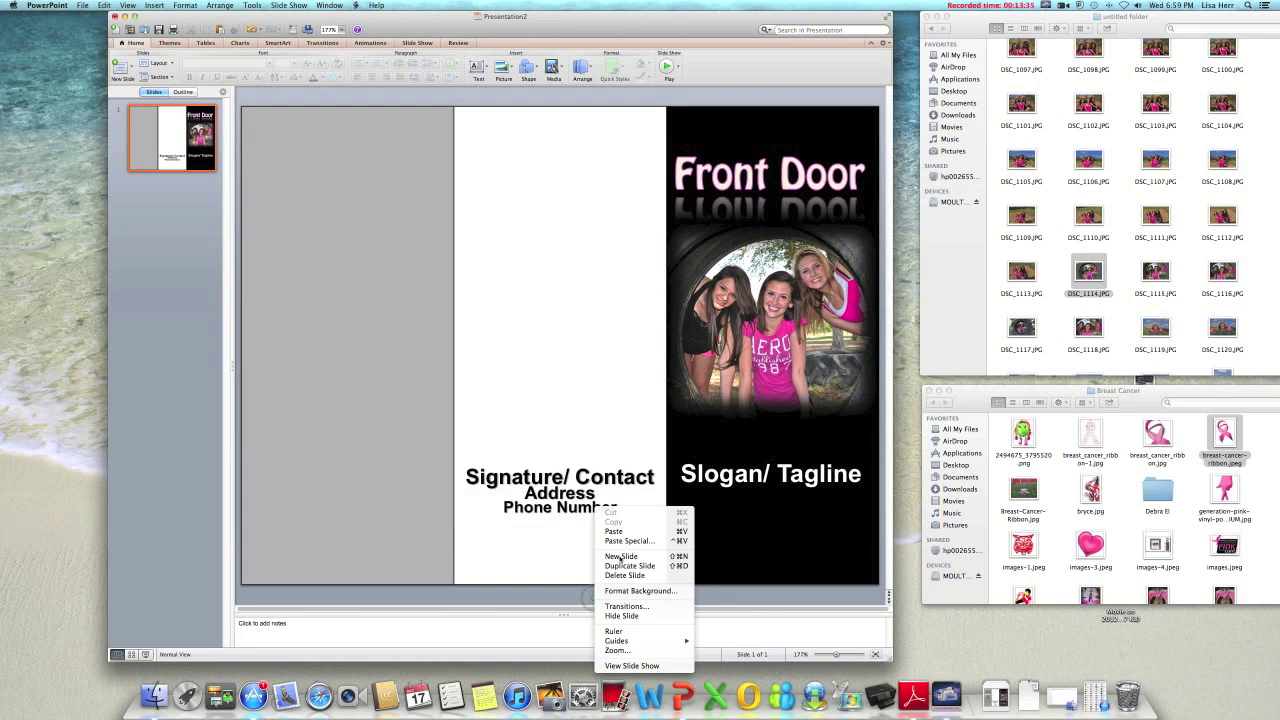
{"action": "left_click", "coordinate": [618, 525]}
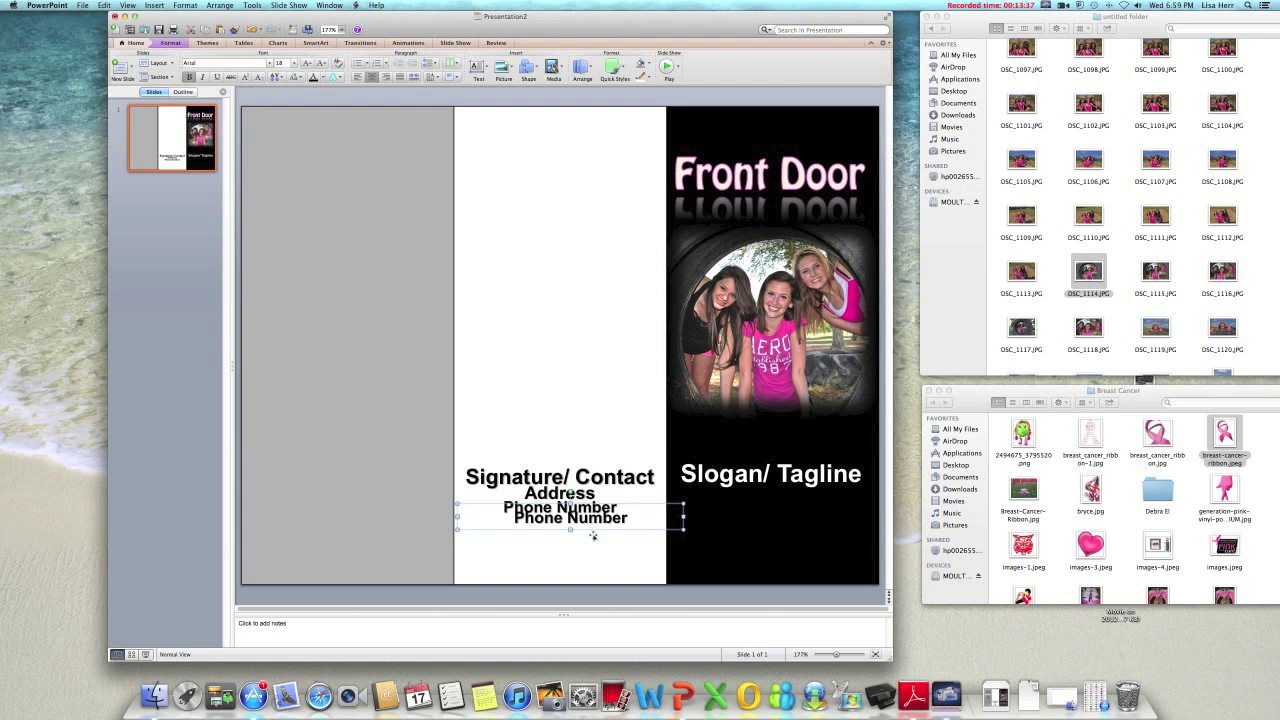
{"action": "mouse_move", "coordinate": [593, 529]}
{"action": "left_mouse_down"}
{"action": "mouse_move", "coordinate": [600, 548]}
{"action": "mouse_move", "coordinate": [586, 534]}
{"action": "left_mouse_up"}
{"action": "key", "text": "Left"}
{"action": "key", "text": "Left"}
{"action": "key", "text": "Left"}
{"action": "key", "text": "Left"}
{"action": "key", "text": "Left"}
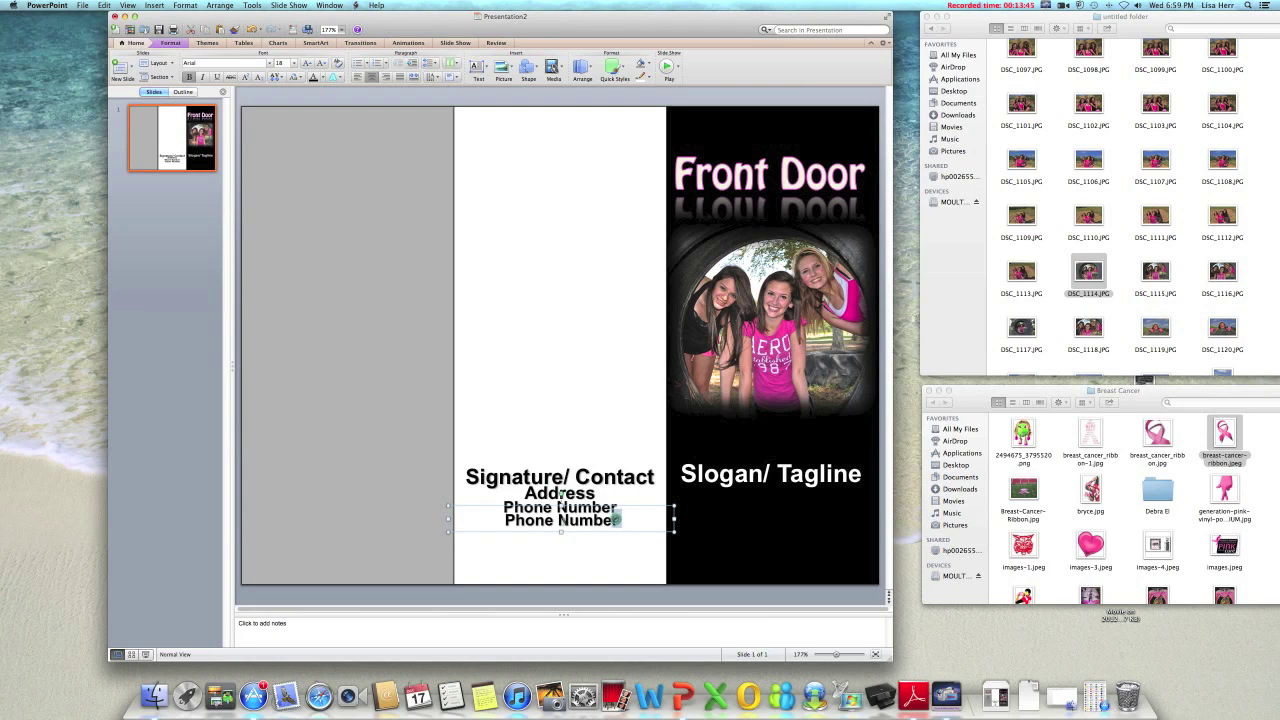
- Change the lower "Phone Number" copy to "Web Address" and align it with the contact lines above
{"action": "left_click_drag", "start_coordinate": [624, 520], "coordinate": [505, 520]}
{"action": "key", "text": "cmd+c"}
{"action": "type", "text": "Web"}
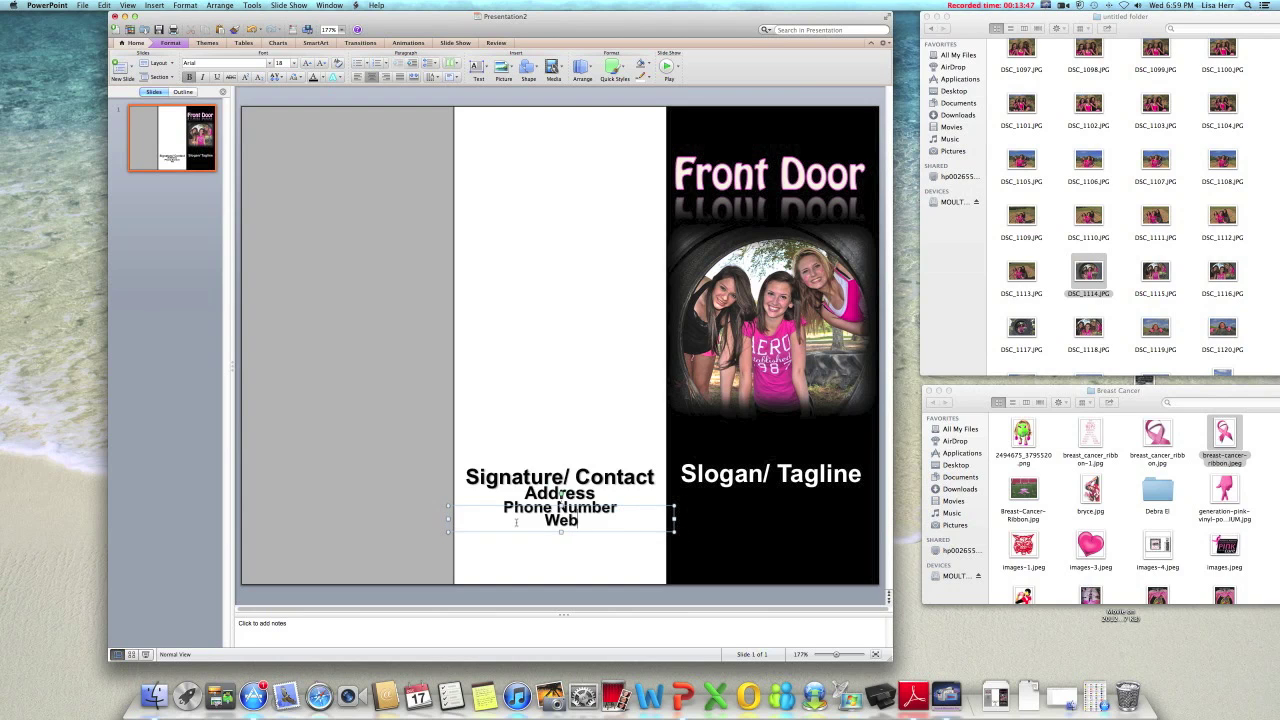
{"action": "type", "text": " Address"}
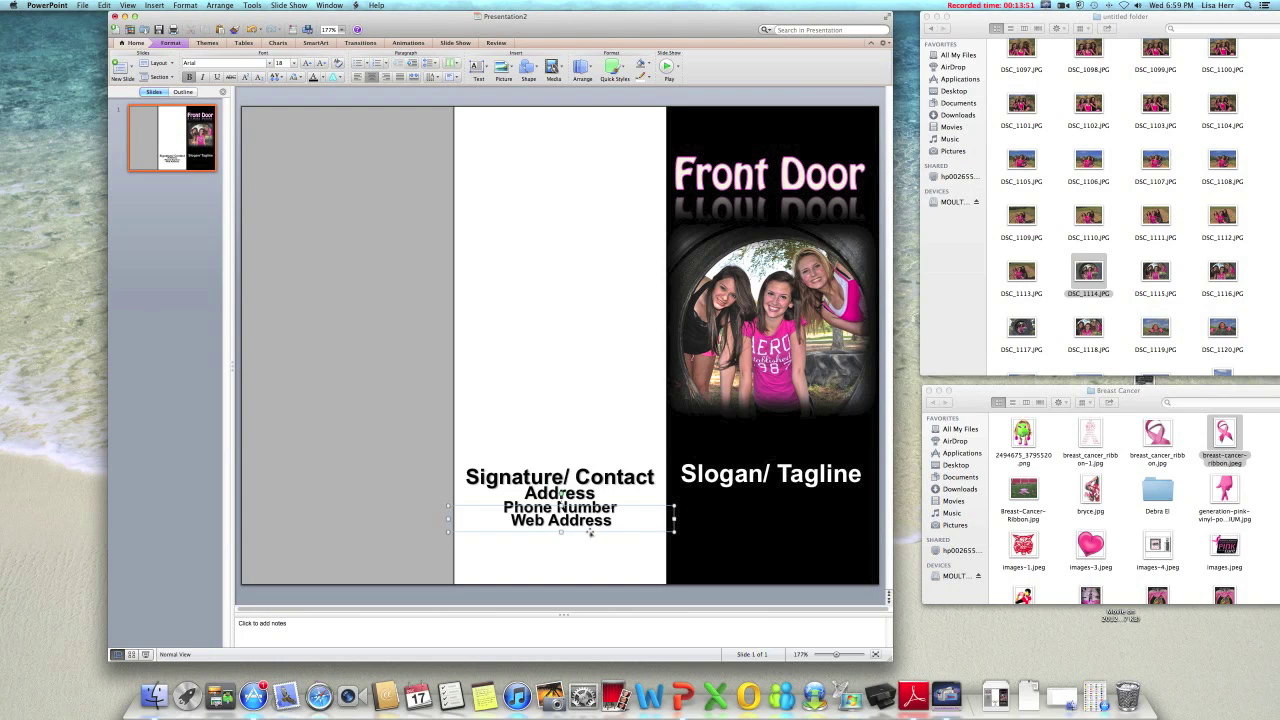
{"action": "left_click_drag", "start_coordinate": [591, 533], "coordinate": [588, 533]}
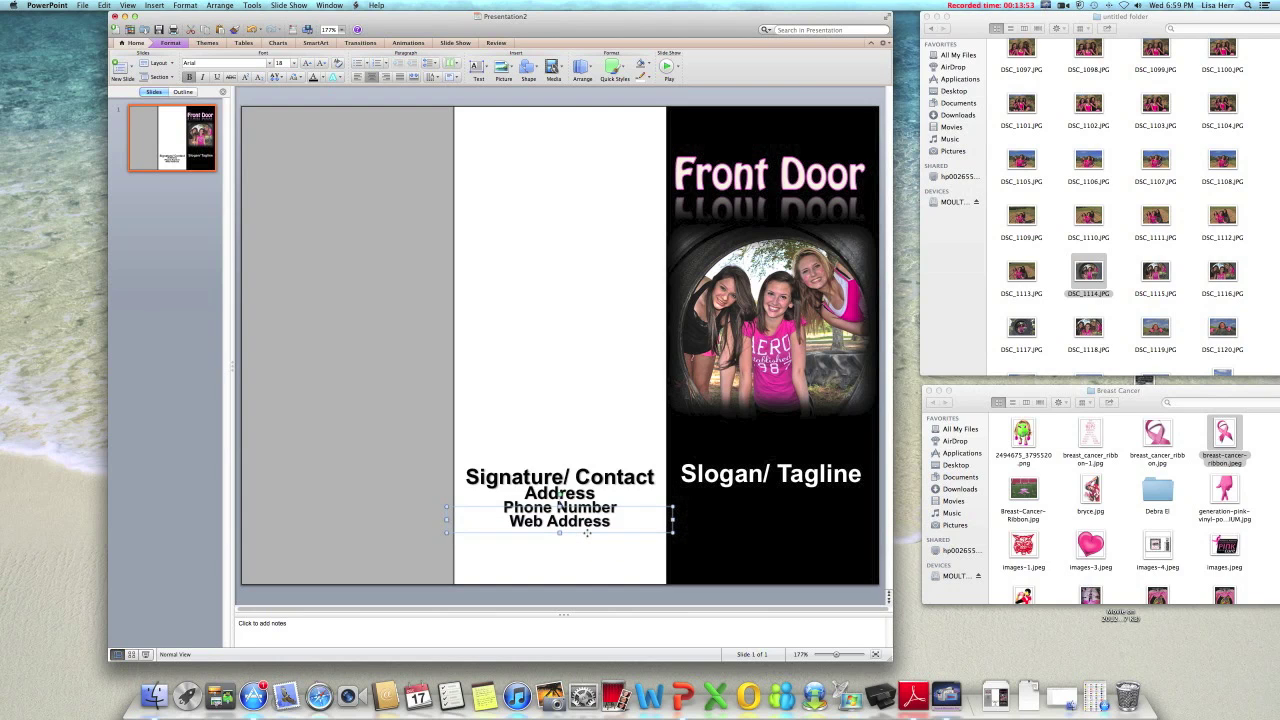
- Paste another text box copy at the foot of the white panel, reword it "Your Name" and center it under the contact lines
{"action": "left_click", "coordinate": [593, 599]}
{"action": "right_click", "coordinate": [588, 505]}
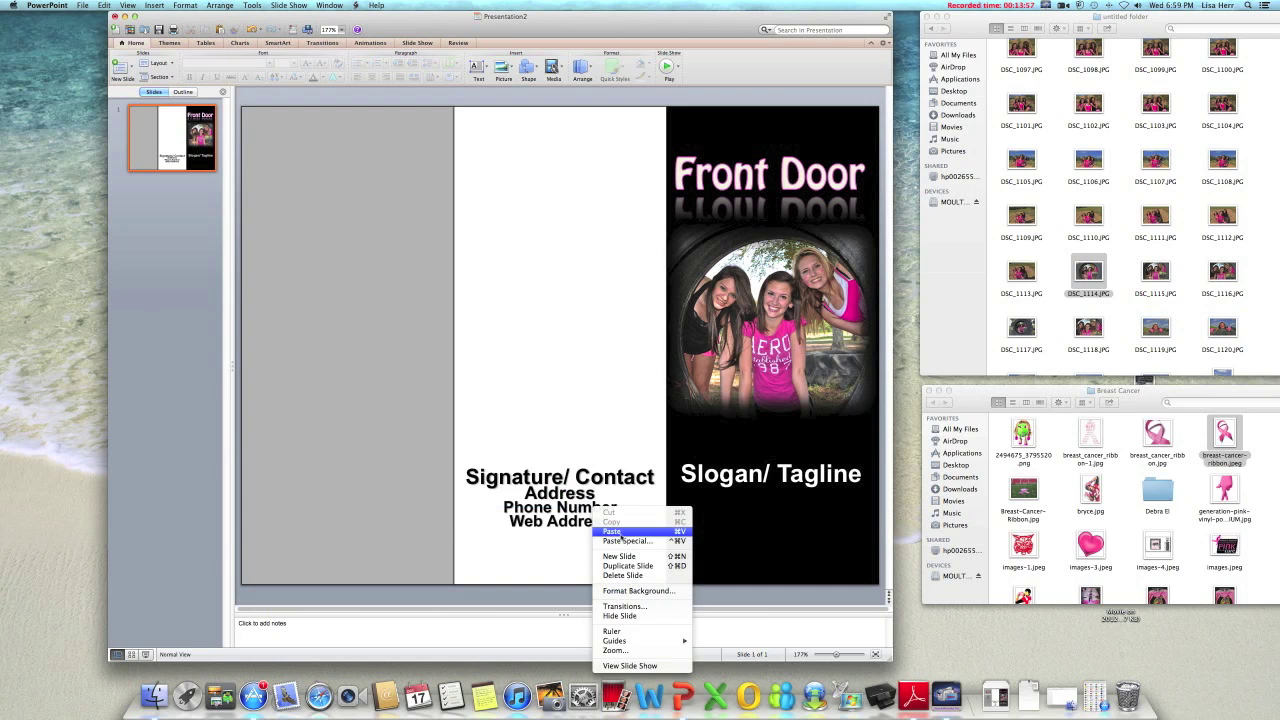
{"action": "left_click", "coordinate": [605, 534]}
{"action": "left_click_drag", "start_coordinate": [613, 533], "coordinate": [506, 568]}
{"action": "type", "text": "Your"}
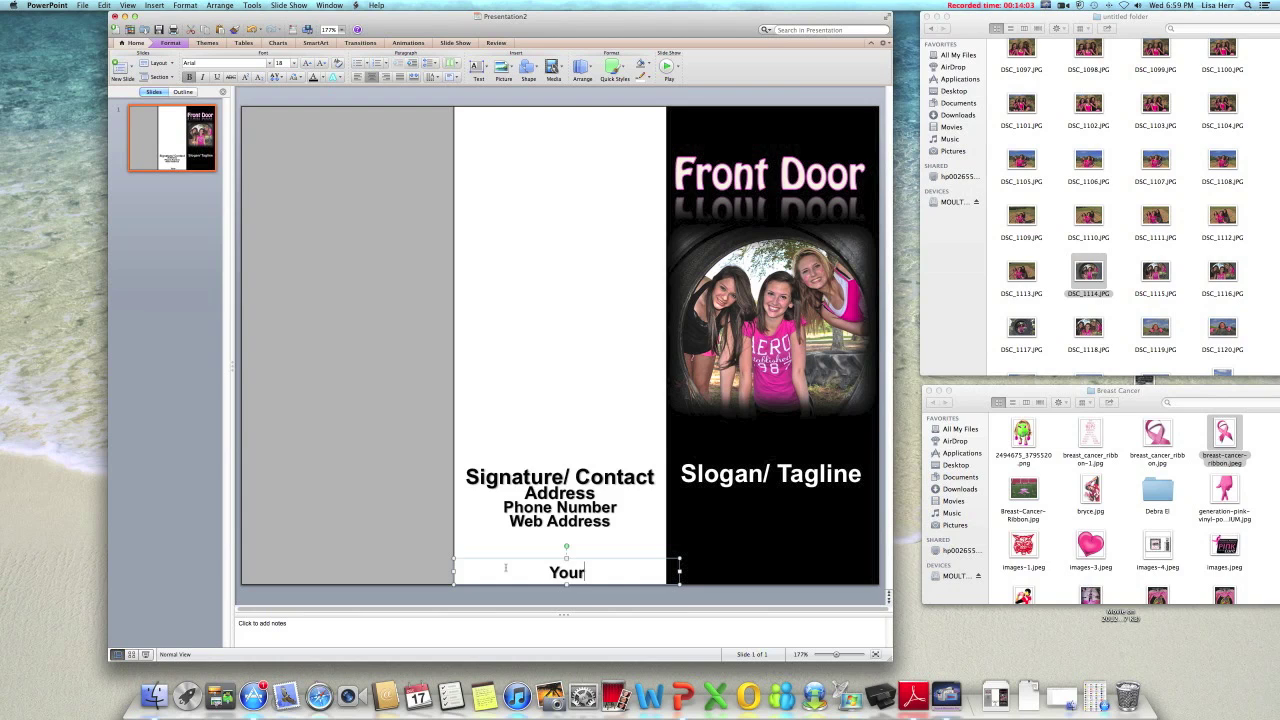
{"action": "type", "text": " Name"}
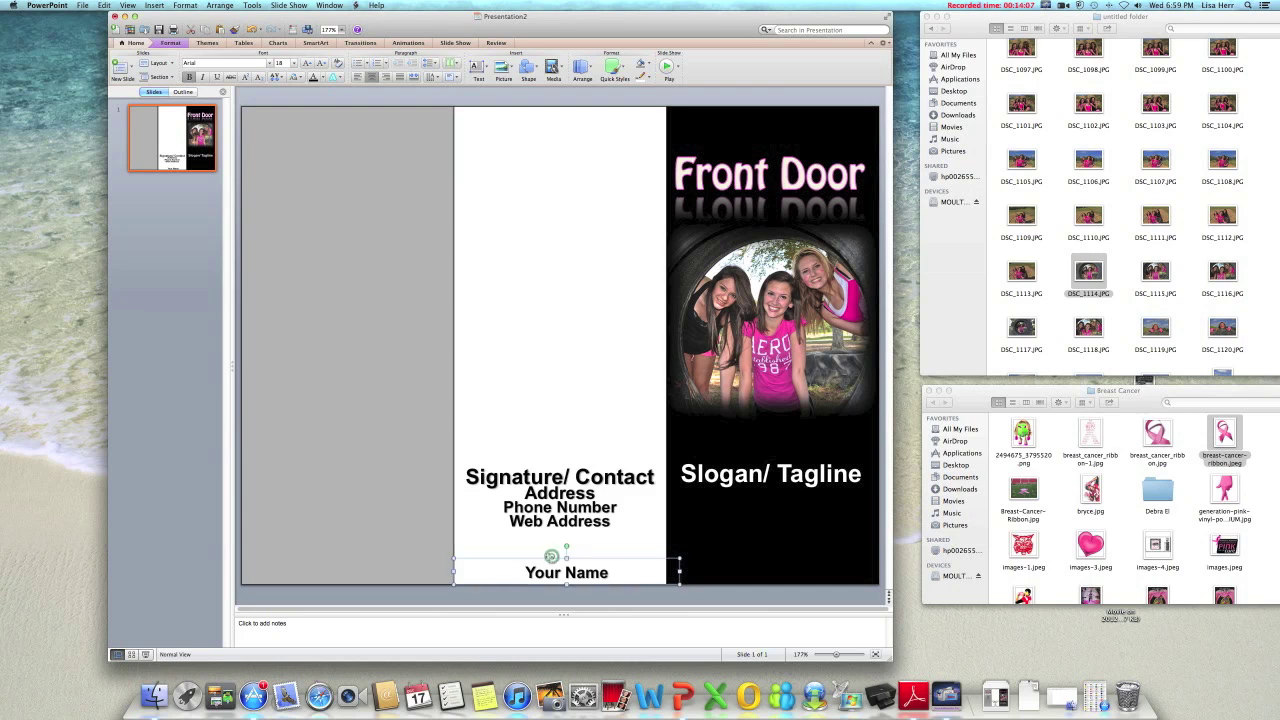
{"action": "left_click_drag", "start_coordinate": [552, 557], "coordinate": [545, 560]}
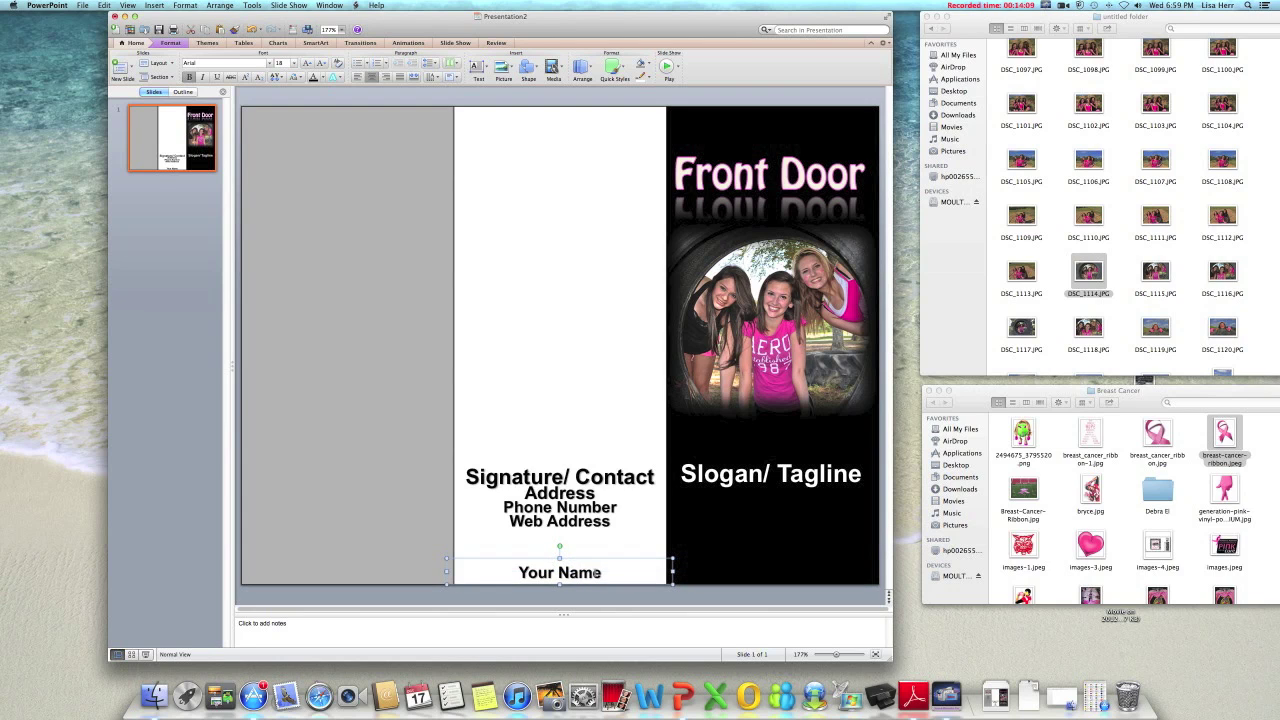
{"action": "left_click", "coordinate": [607, 601]}
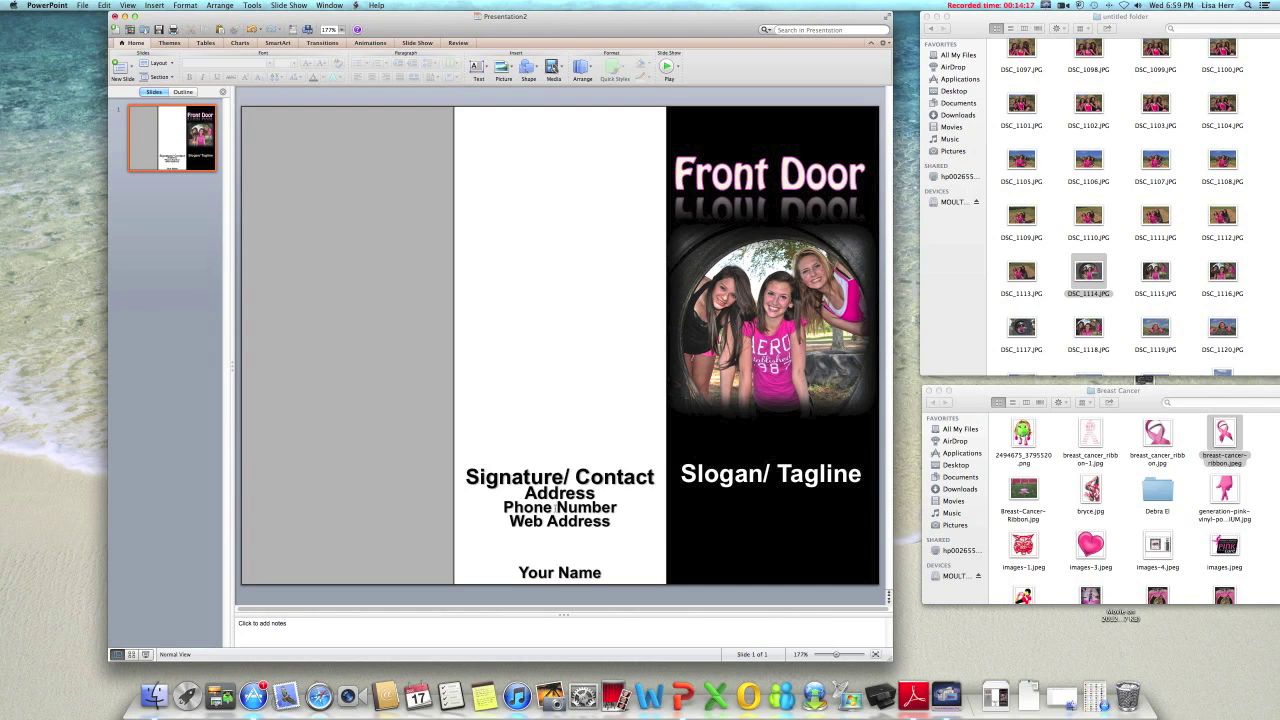
- Insert the green character picture from the Breast Cancer folder, shrink it to about 1.53" by 1.19" and place it over the contact lines
{"action": "left_click_drag", "start_coordinate": [1022, 436], "coordinate": [565, 439]}
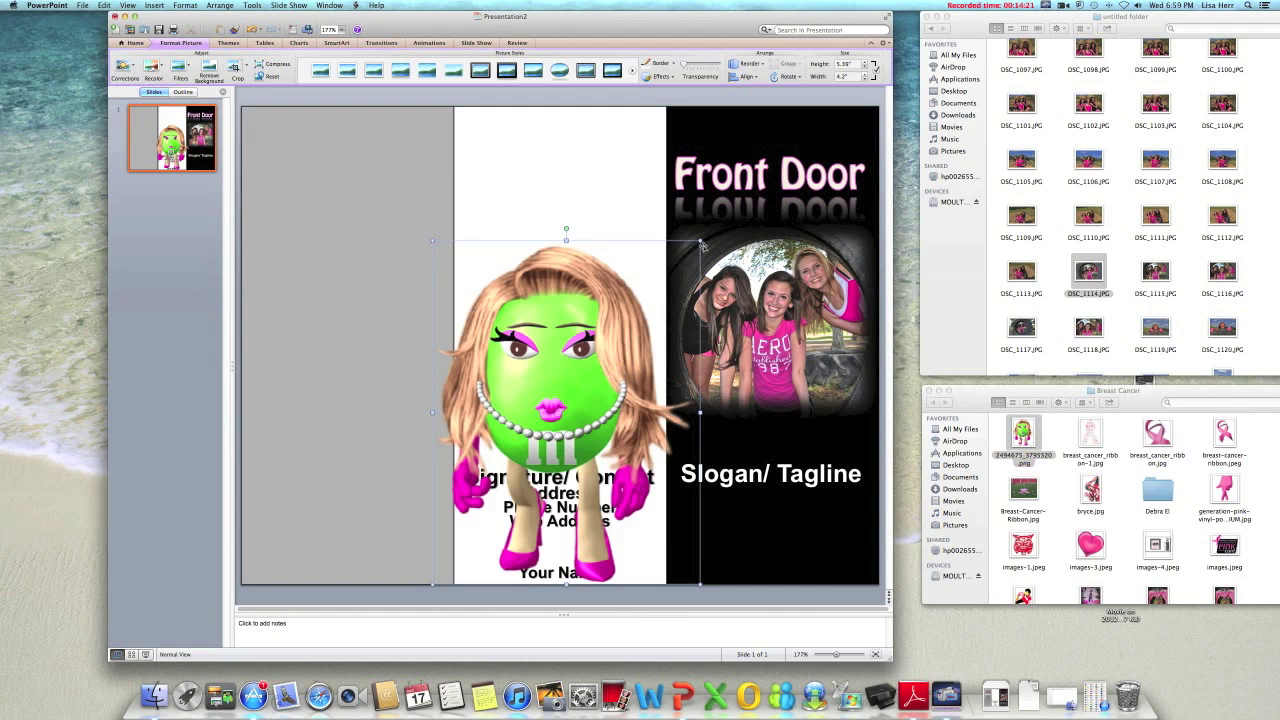
{"action": "left_click_drag", "start_coordinate": [701, 242], "coordinate": [509, 488]}
{"action": "left_click_drag", "start_coordinate": [466, 528], "coordinate": [553, 475]}
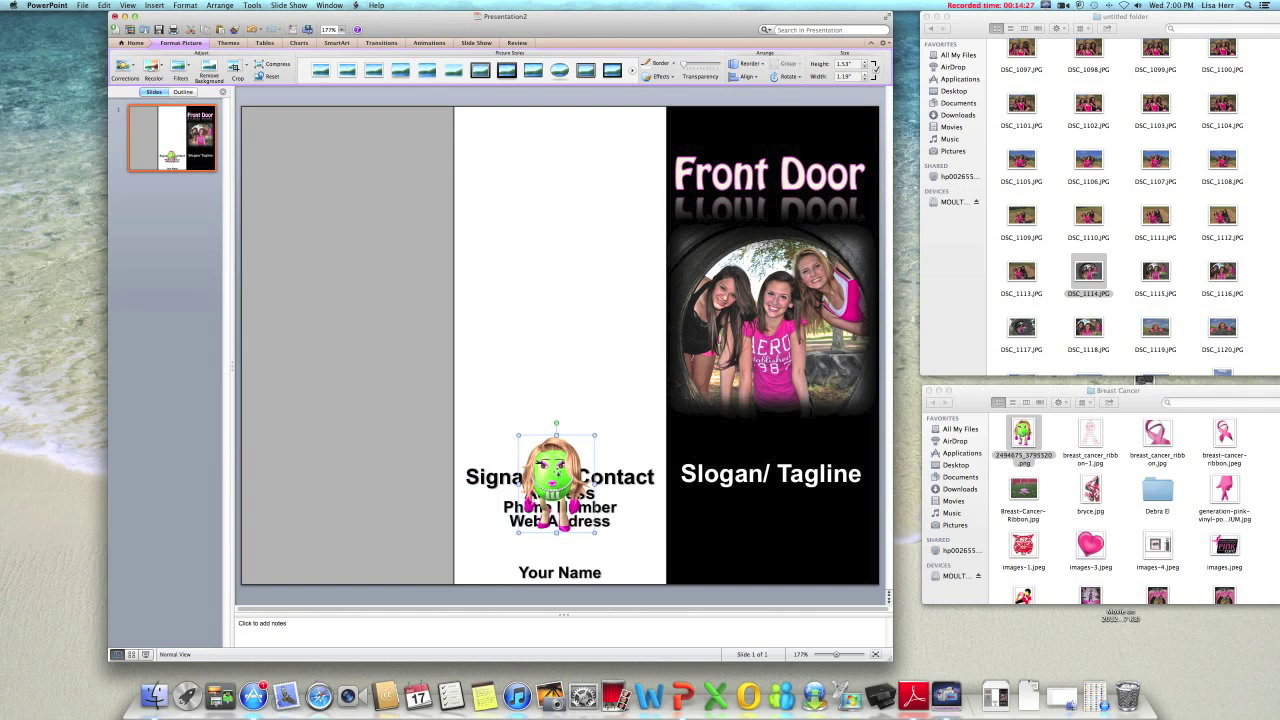
- Send the character picture to the back, and send the white panel to the back behind it
{"action": "right_click", "coordinate": [556, 470]}
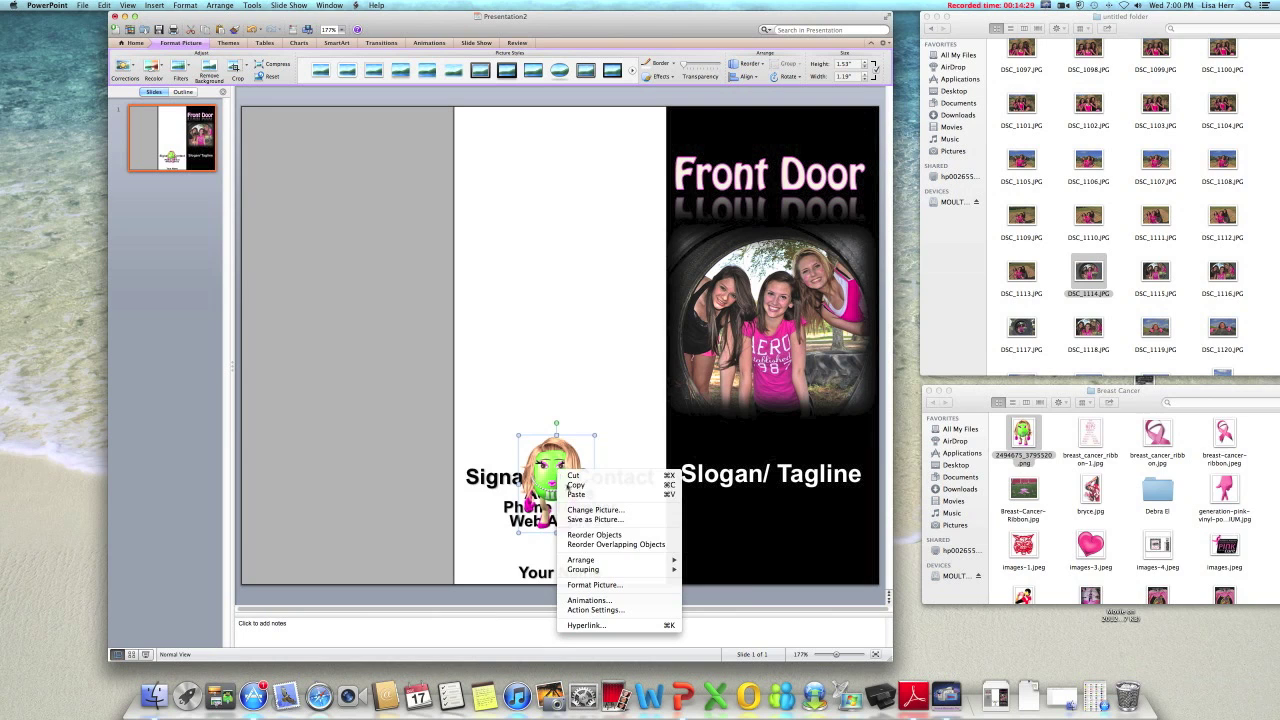
{"action": "mouse_move", "coordinate": [595, 563]}
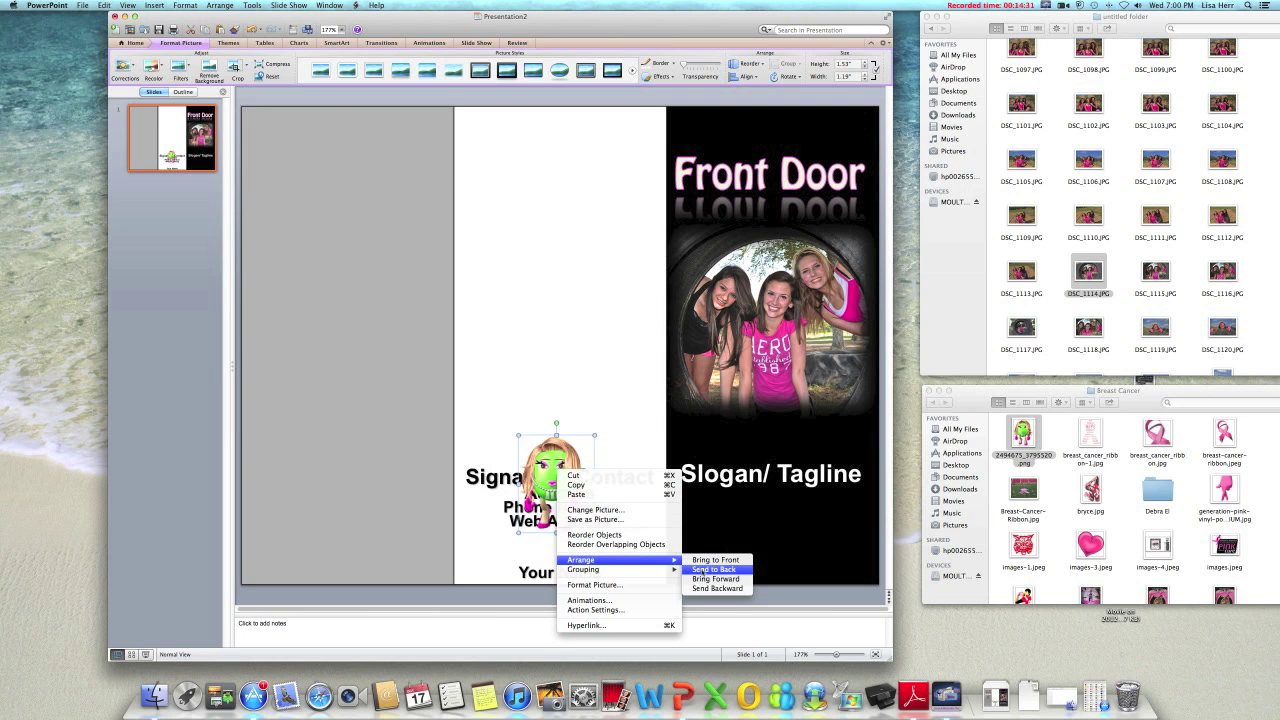
{"action": "left_click", "coordinate": [703, 569]}
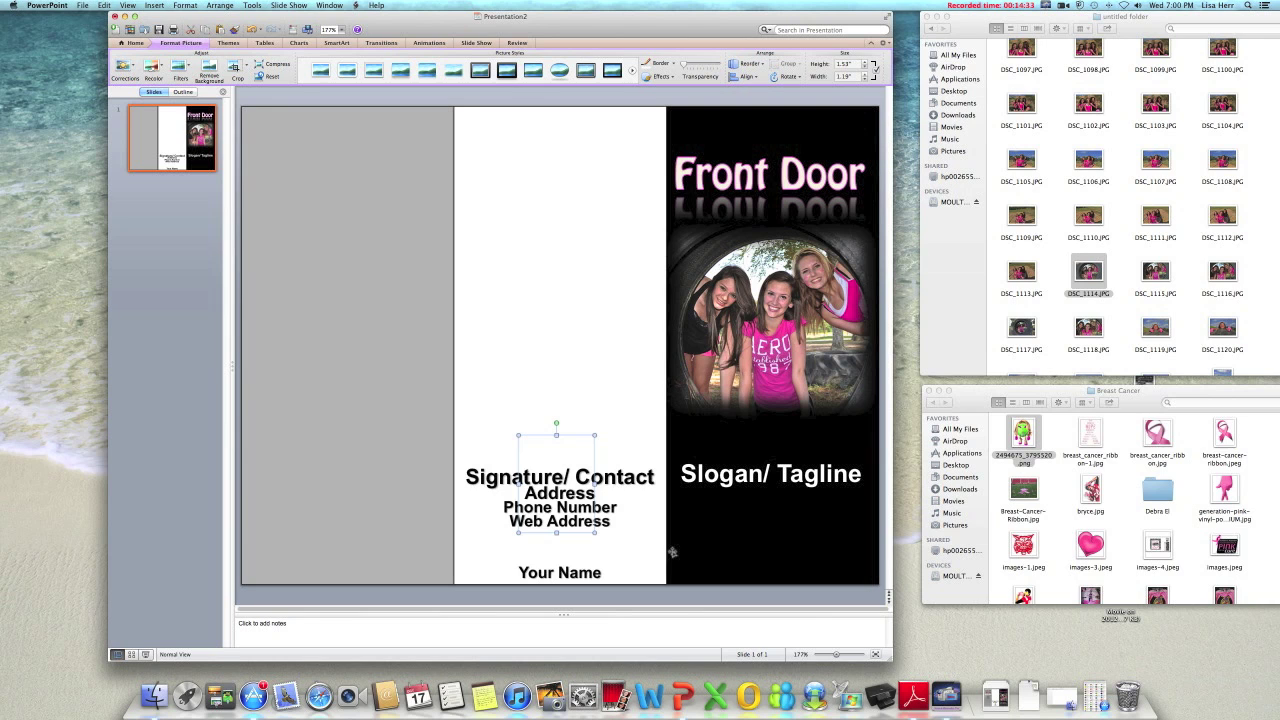
{"action": "left_click", "coordinate": [577, 346]}
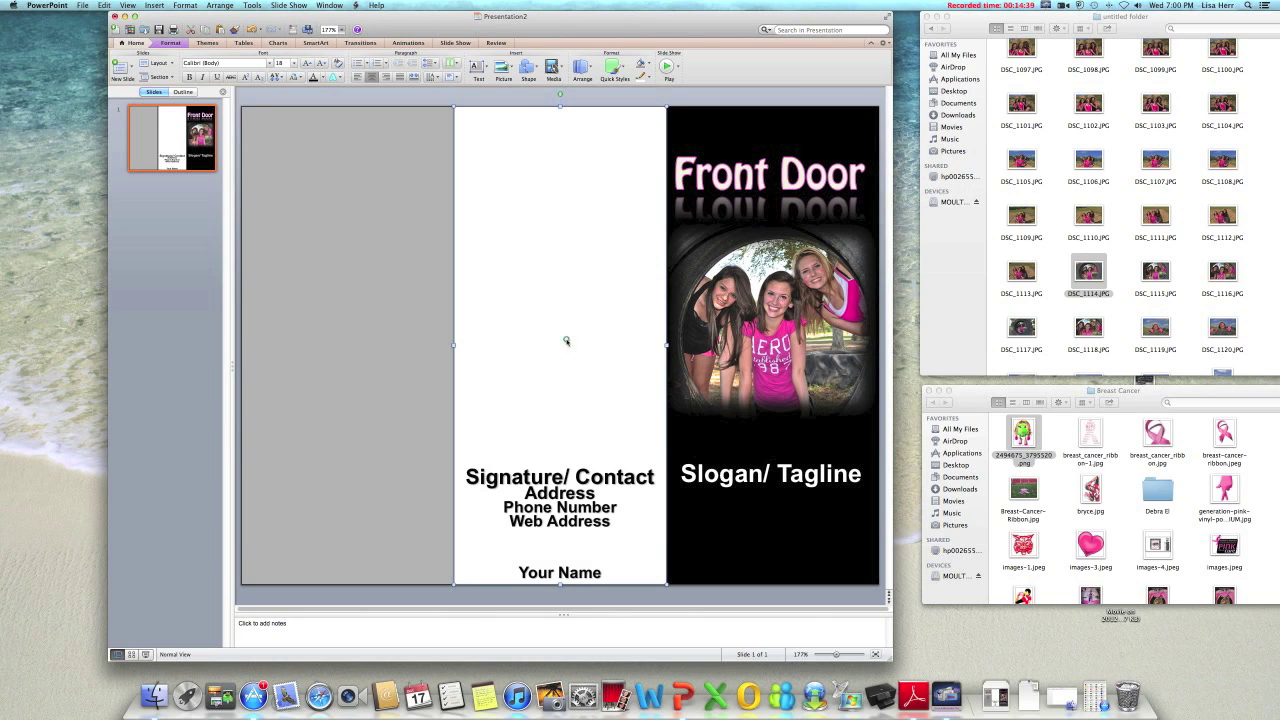
{"action": "right_click", "coordinate": [566, 341]}
{"action": "mouse_move", "coordinate": [616, 444]}
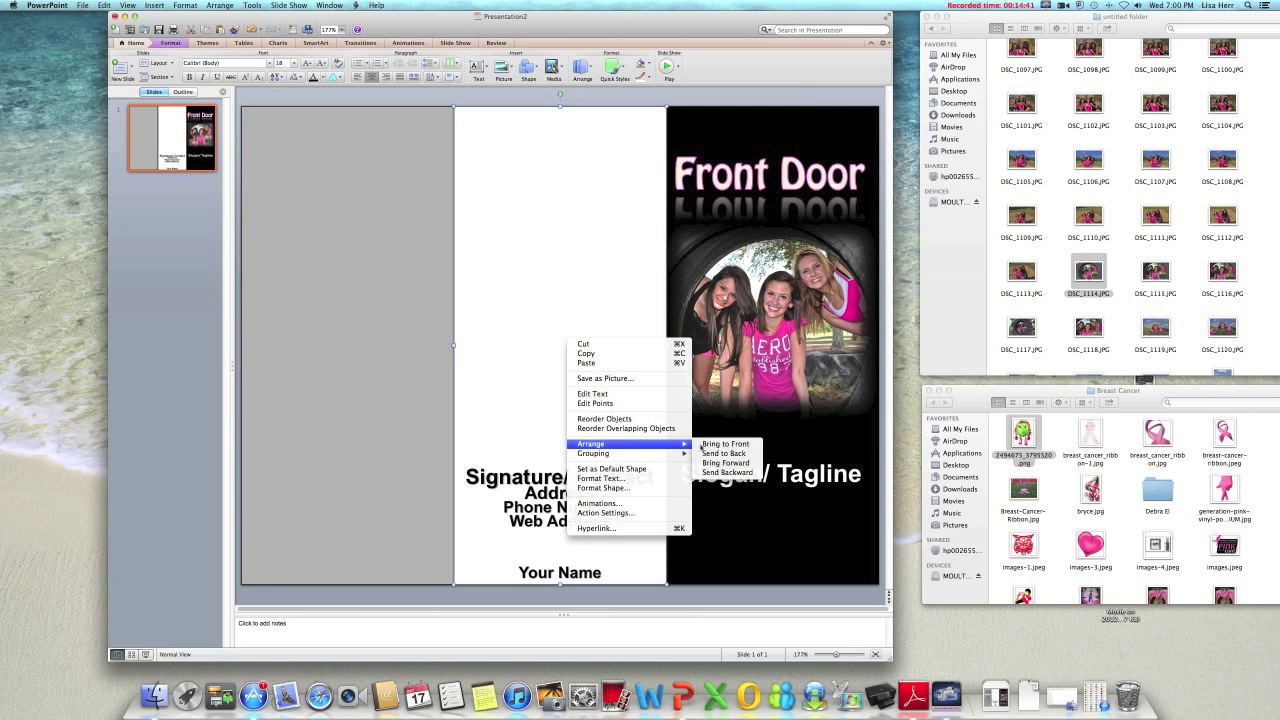
{"action": "left_click", "coordinate": [722, 453]}
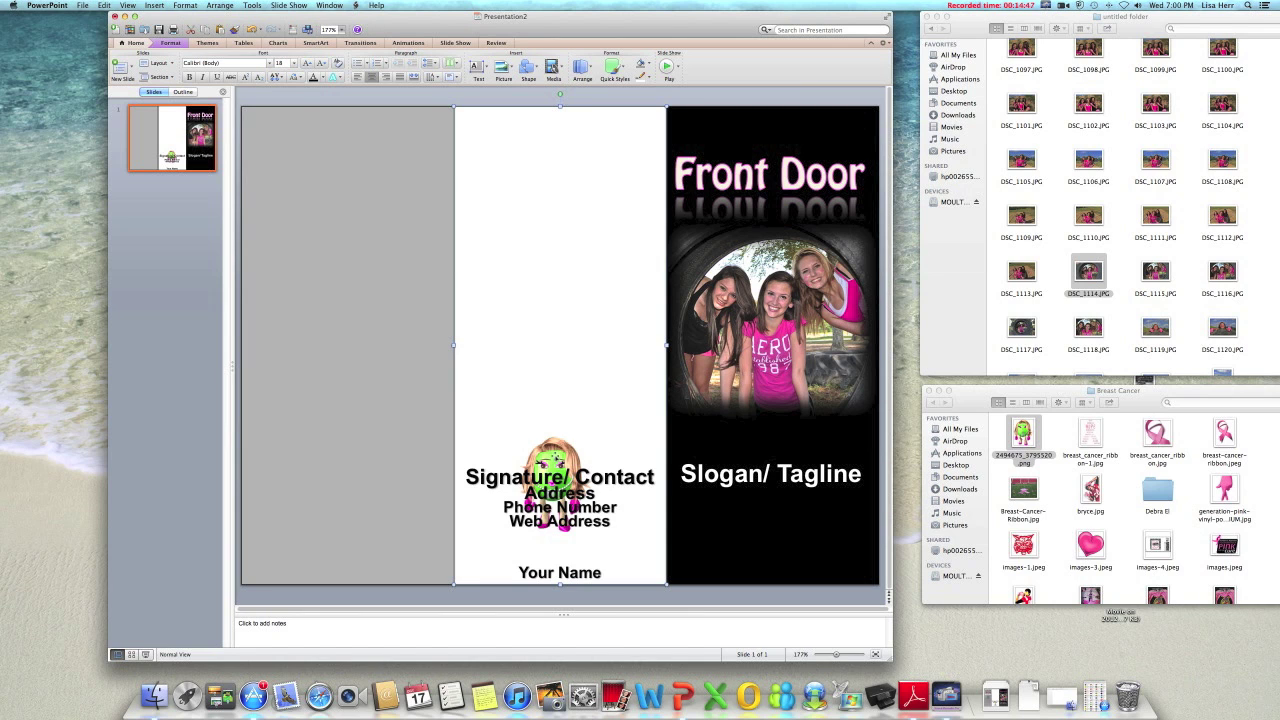
- Shrink the character picture and move it between "Web Address" and "Your Name"
{"action": "left_click_drag", "start_coordinate": [557, 488], "coordinate": [556, 425]}
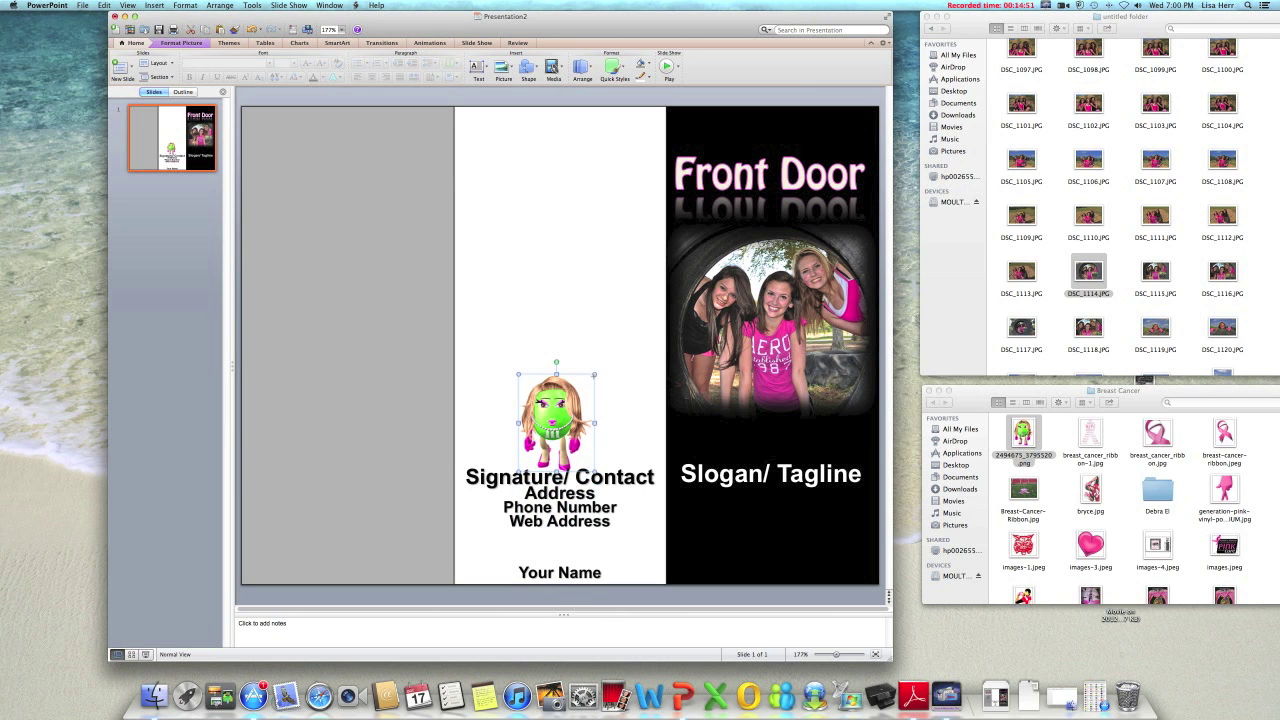
{"action": "mouse_move", "coordinate": [594, 375]}
{"action": "left_mouse_down"}
{"action": "mouse_move", "coordinate": [557, 488]}
{"action": "mouse_move", "coordinate": [557, 570]}
{"action": "mouse_move", "coordinate": [556, 552]}
{"action": "left_mouse_up"}
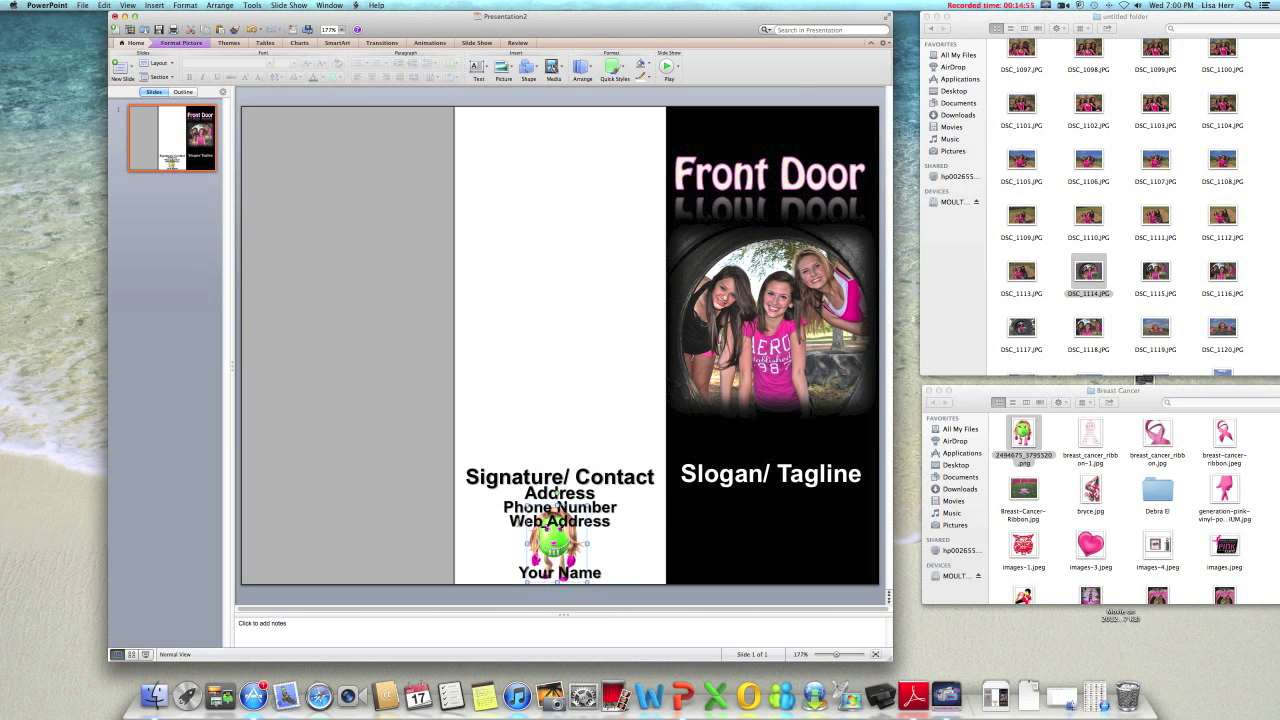
- Move the "Signature/ Contact", "Address", "Phone Number" and "Web Address" lines slightly up and even out their spacing
{"action": "left_click", "coordinate": [546, 460]}
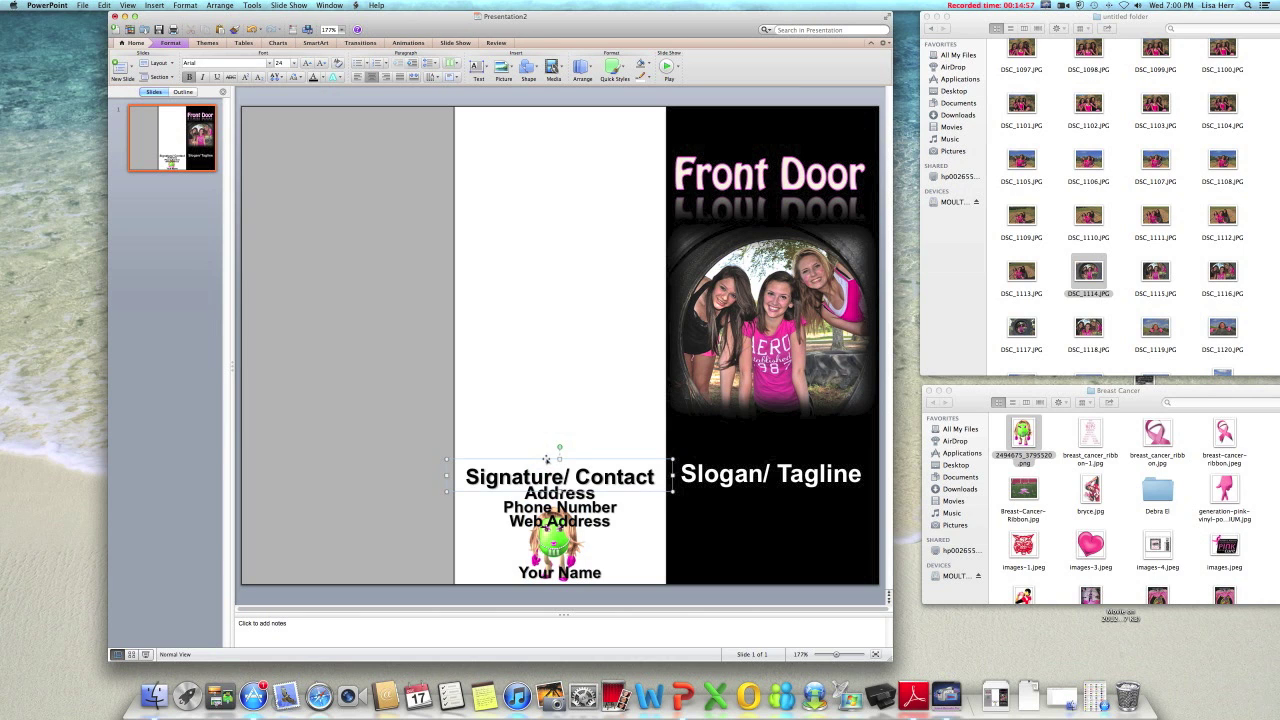
{"action": "mouse_move", "coordinate": [546, 459]}
{"action": "left_mouse_down"}
{"action": "mouse_move", "coordinate": [546, 447]}
{"action": "mouse_move", "coordinate": [547, 494]}
{"action": "left_mouse_up"}
{"action": "left_click", "coordinate": [552, 489]}
{"action": "left_click", "coordinate": [558, 499]}
{"action": "left_click", "coordinate": [559, 520]}
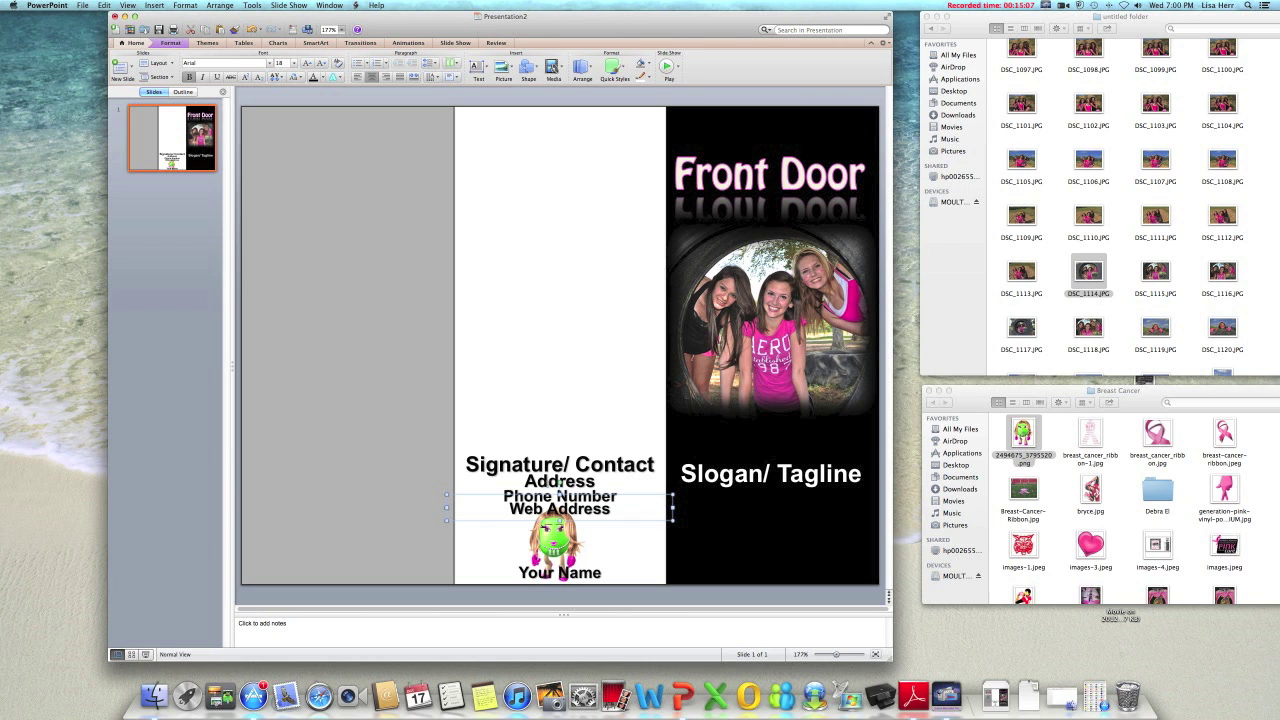
{"action": "left_click", "coordinate": [527, 487]}
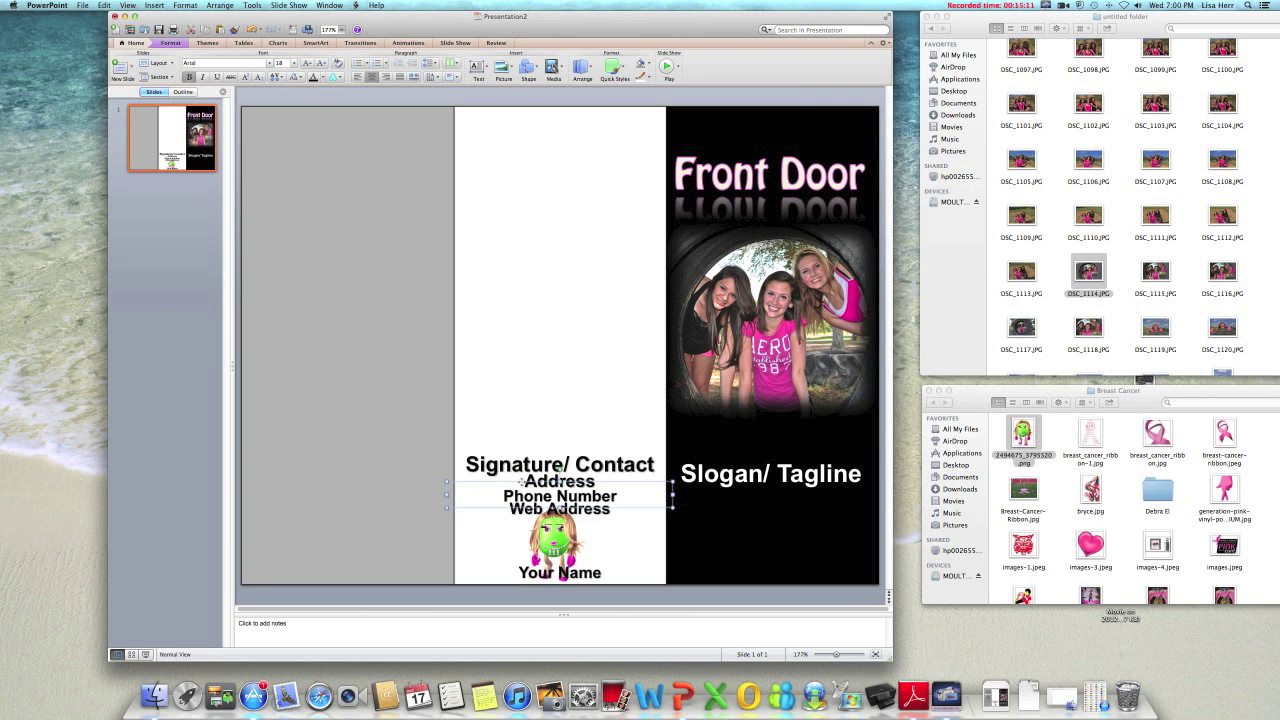
{"action": "key", "text": "Up"}
{"action": "key", "text": "Up"}
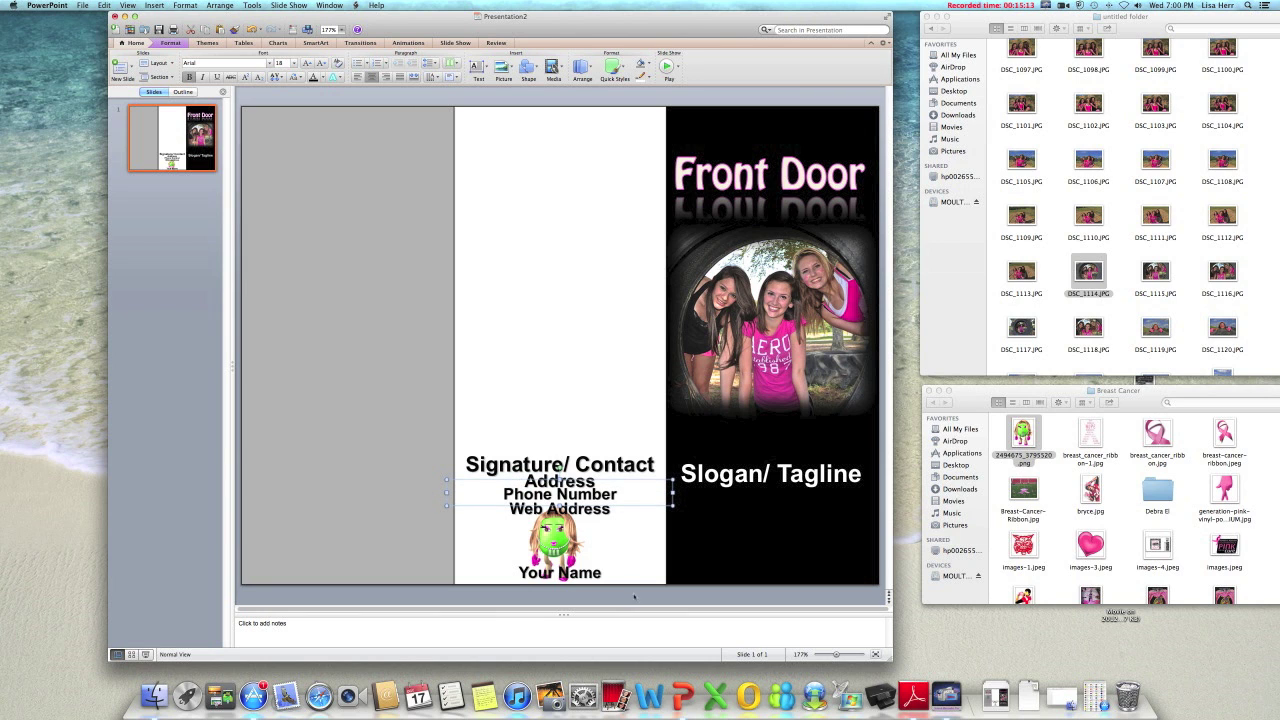
- Shrink the character picture a little more and center it below "Web Address", just above the panel's lower edge
{"action": "left_click", "coordinate": [556, 540]}
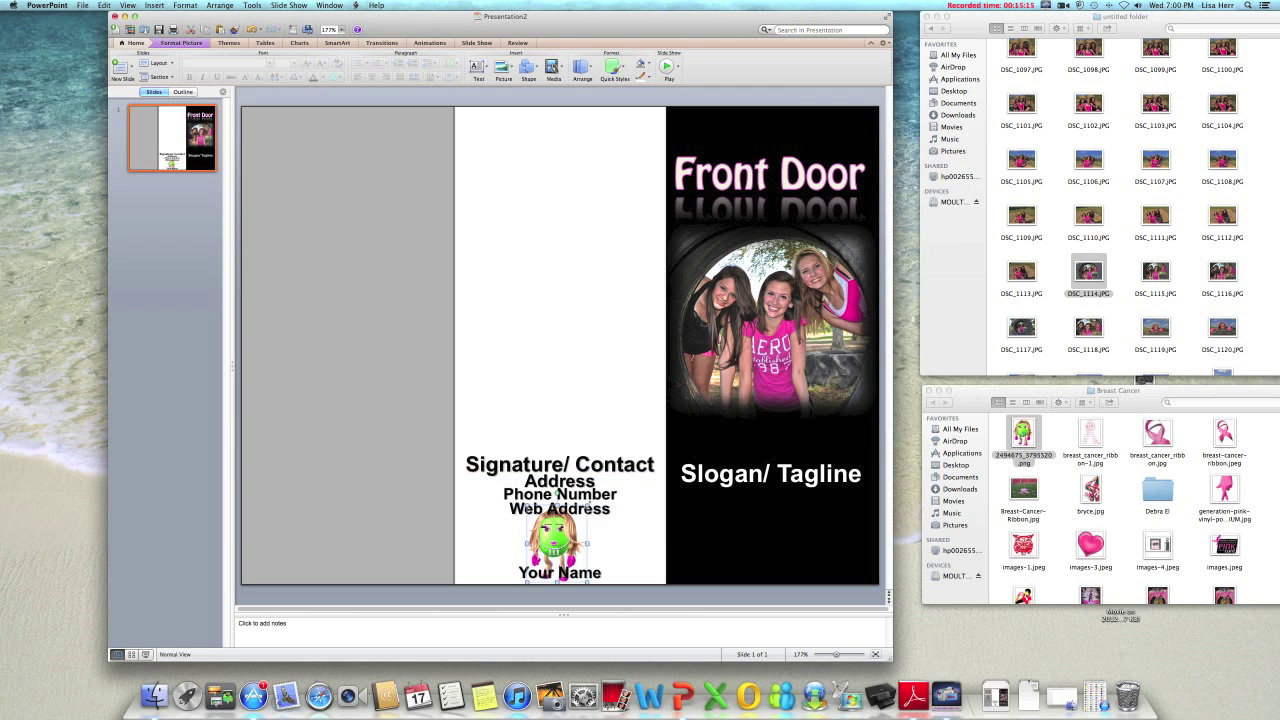
{"action": "left_click_drag", "start_coordinate": [584, 510], "coordinate": [566, 541]}
{"action": "left_click", "coordinate": [597, 603]}
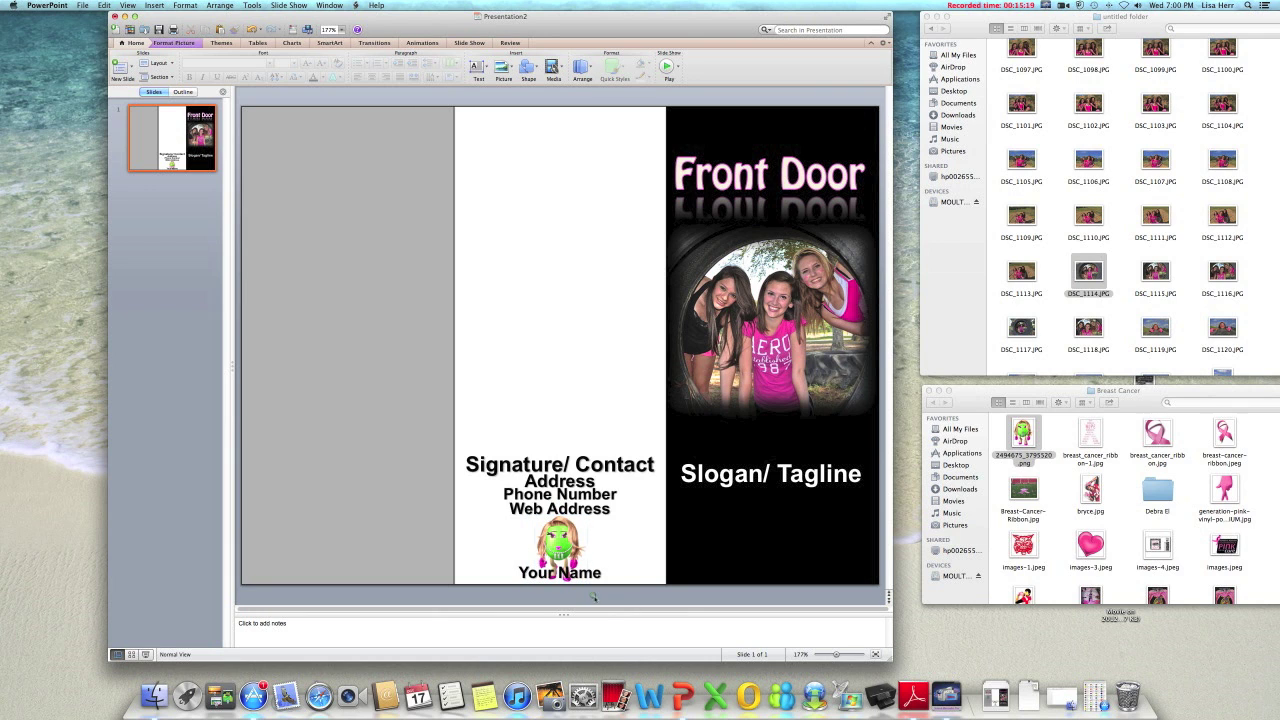